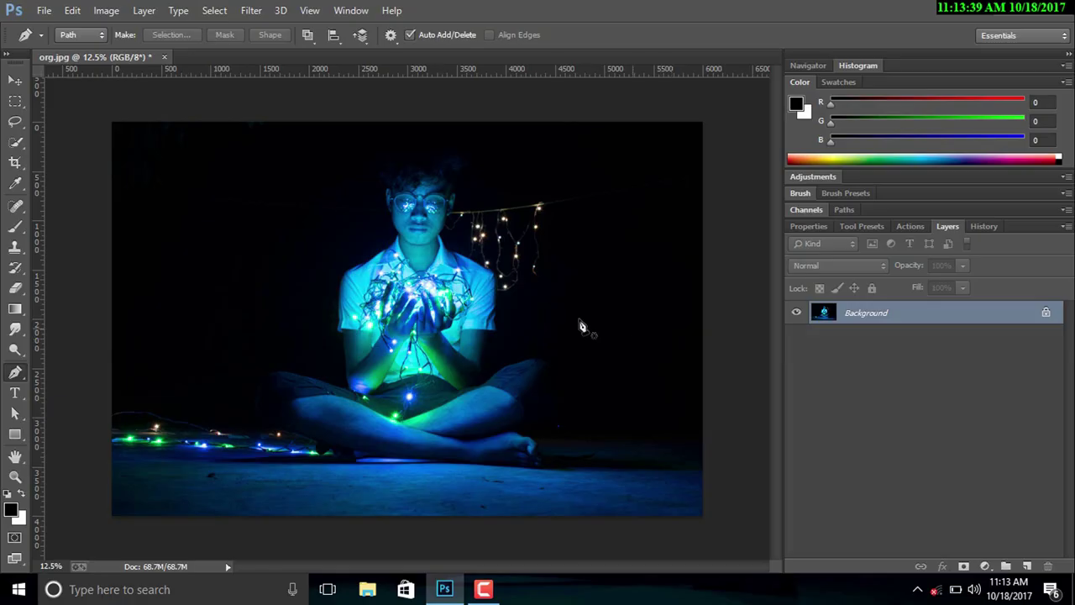
Duplicate the Background photo onto a new Layer 1 with Ctrl+J.
key("ctrl+j")
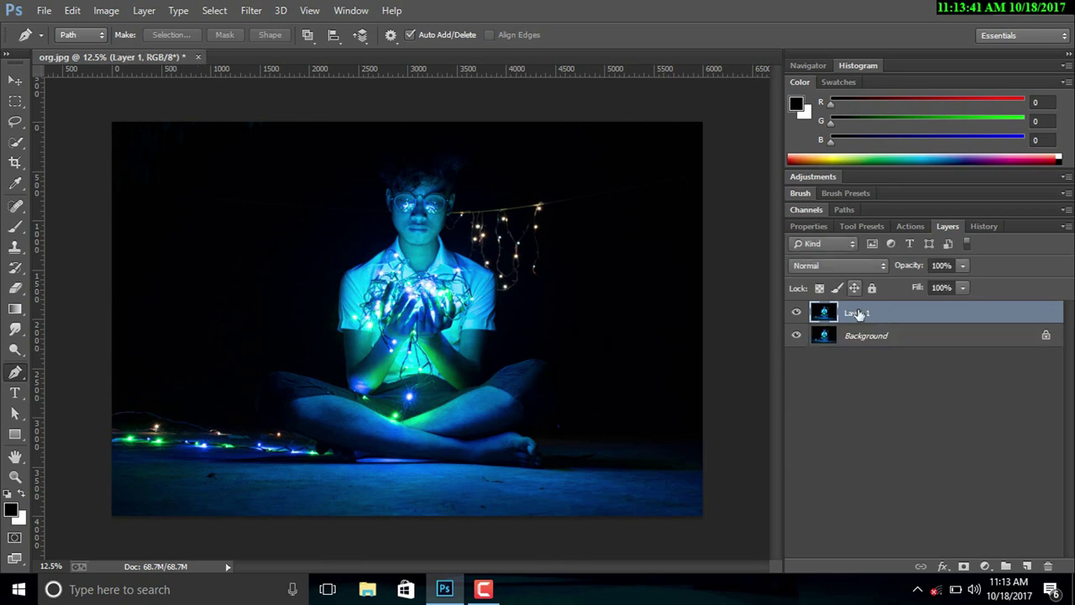
Apply a Camera Raw filter to Layer 1: Shadows +55, Highlights +13, Whites +11, Exposure +0.40.
left_click(252, 10)
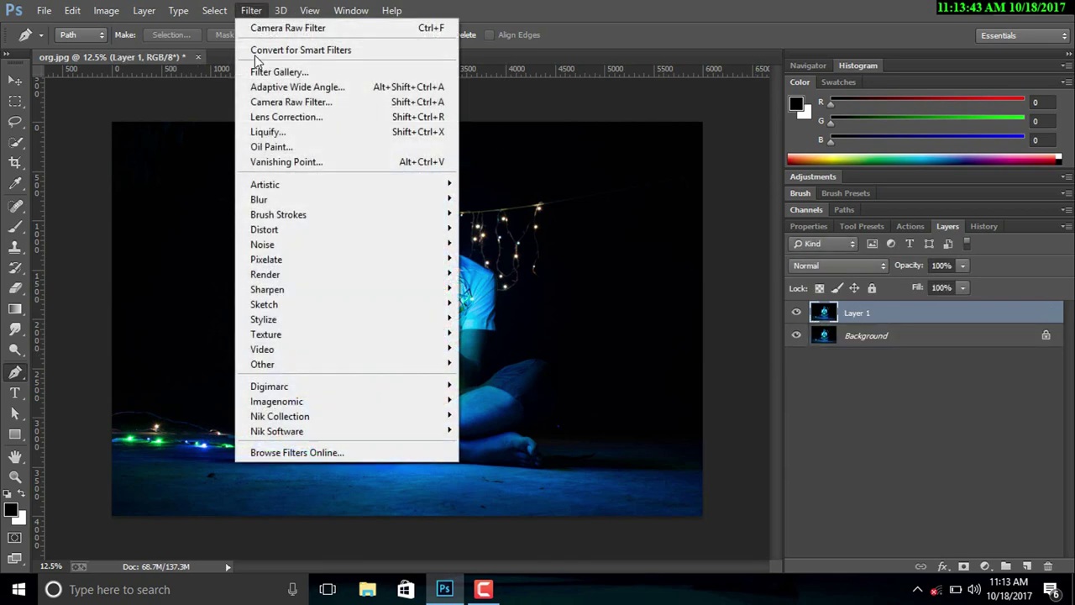
left_click(269, 104)
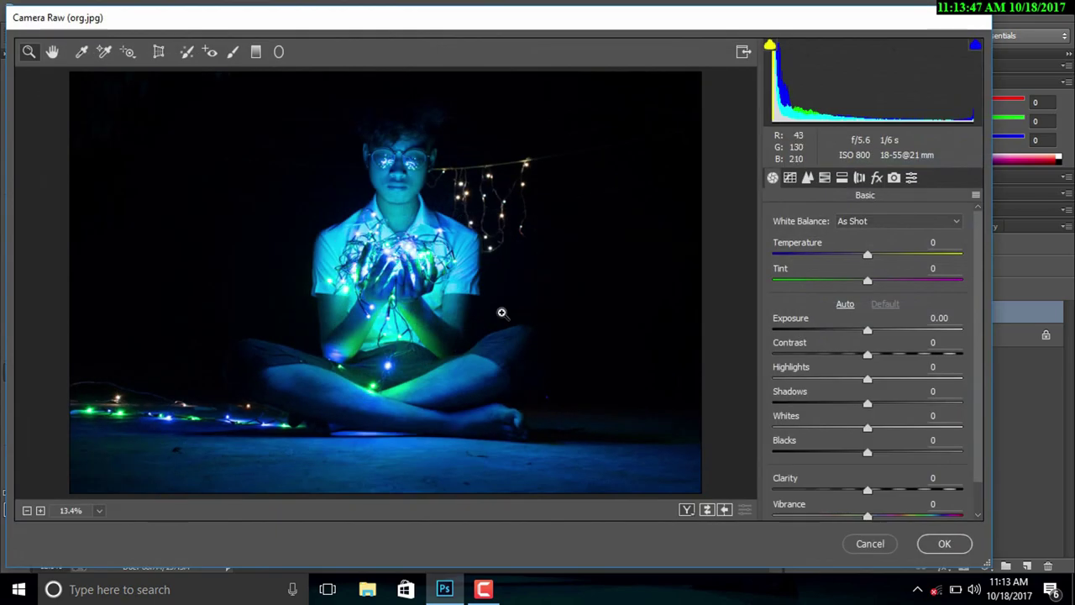
left_click_drag(872, 407, 919, 405)
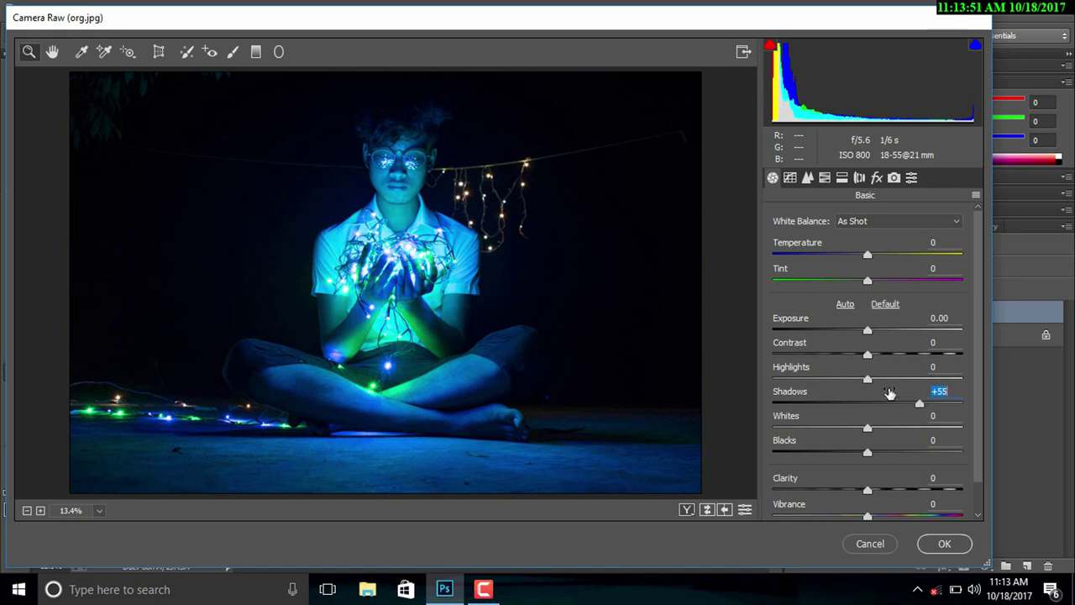
left_click_drag(868, 379, 881, 381)
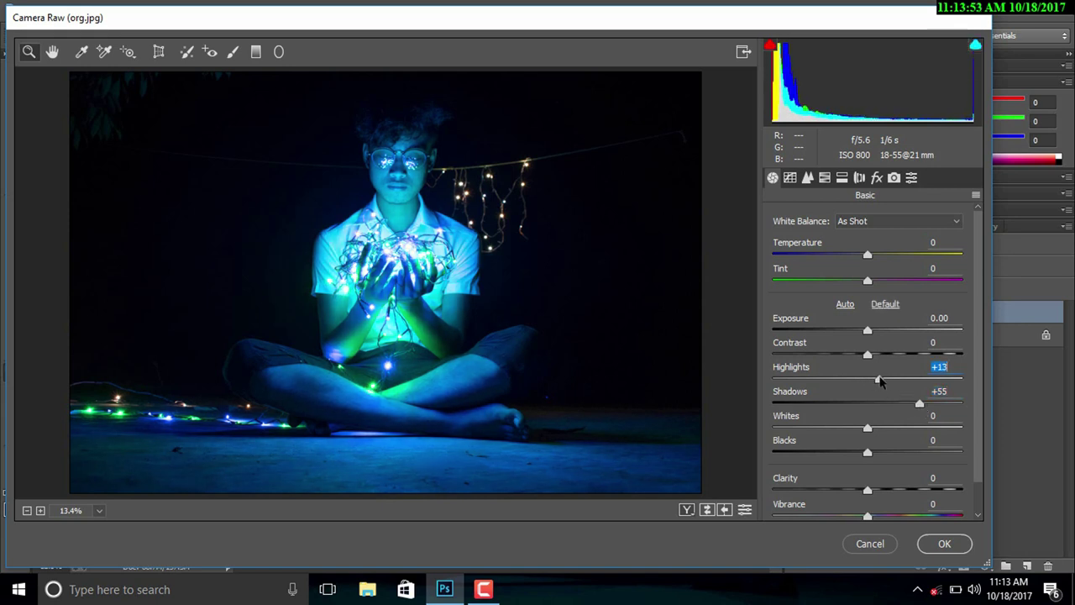
left_click_drag(868, 430, 879, 430)
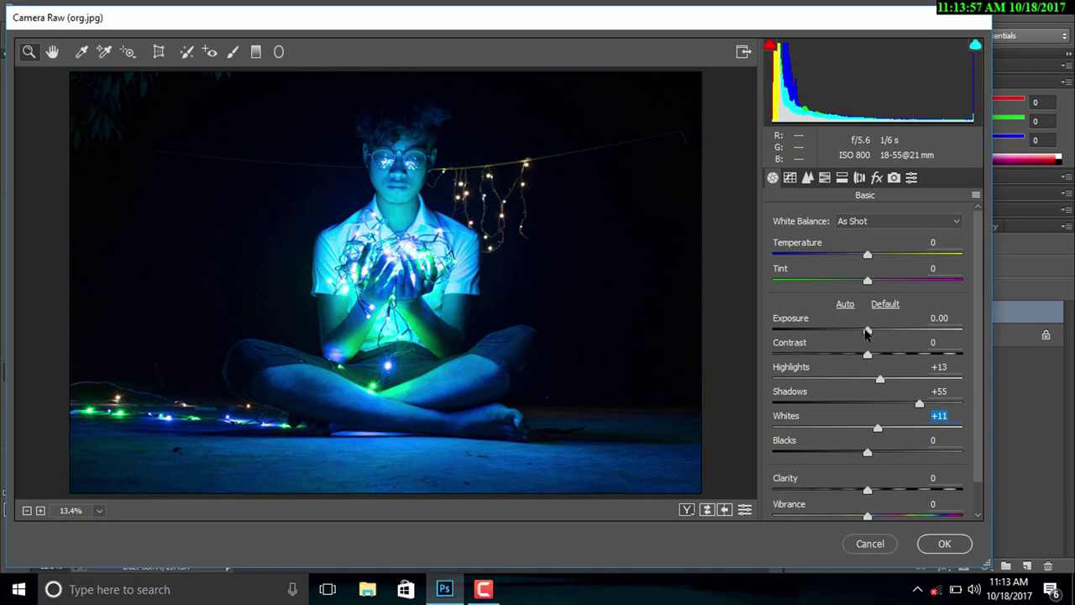
left_click_drag(868, 333, 875, 334)
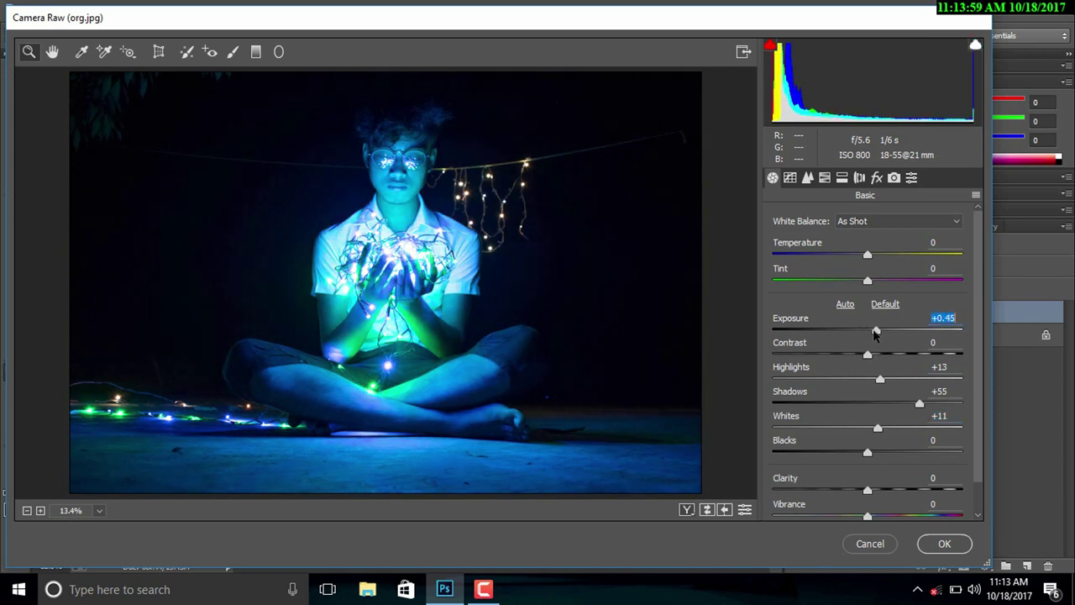
left_click(933, 544)
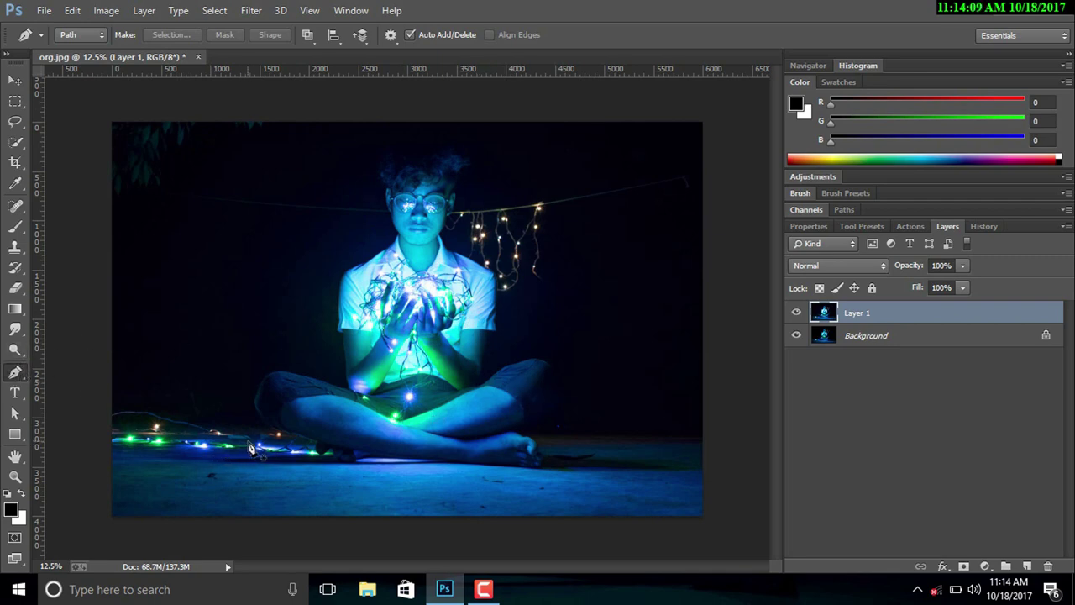
Zoom in and start the pen path up the leg's outer edge from the floor to the knee.
scroll(263, 436, "up", 2)
scroll(263, 435, "up", 1)
scroll(261, 441, "up", 2)
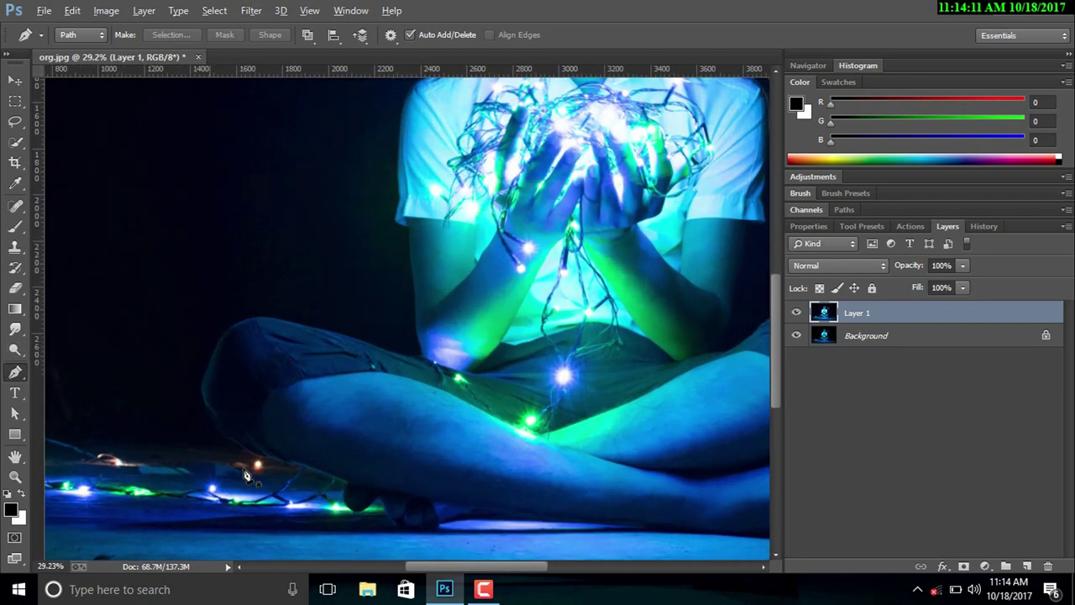
scroll(255, 453, "up", 2)
scroll(248, 467, "up", 2)
scroll(248, 464, "up", 1)
scroll(247, 463, "up", 1)
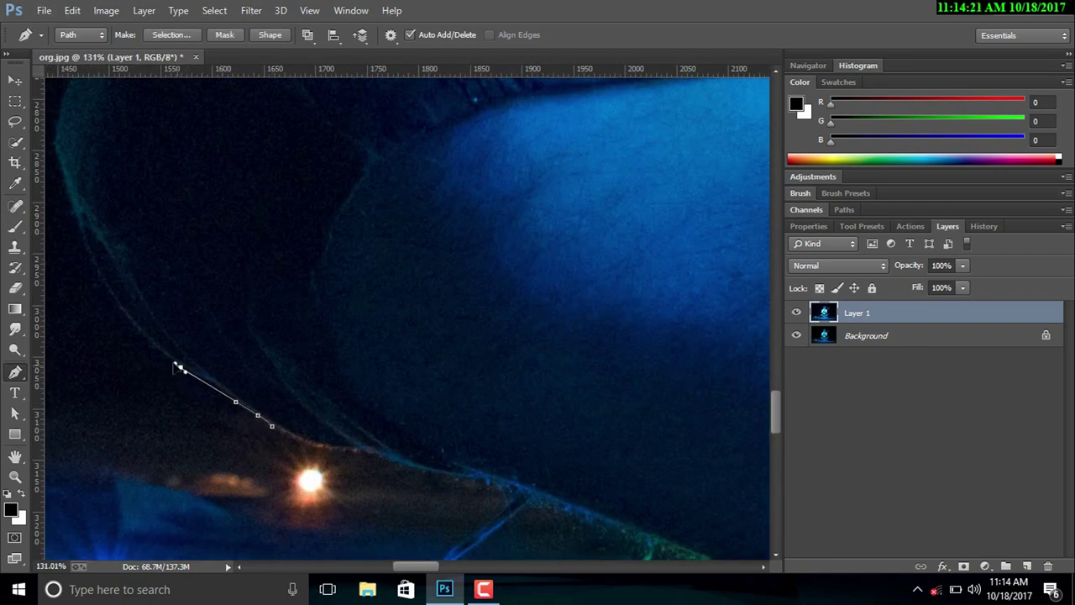
left_click(120, 314)
left_click(91, 263)
left_click(73, 210)
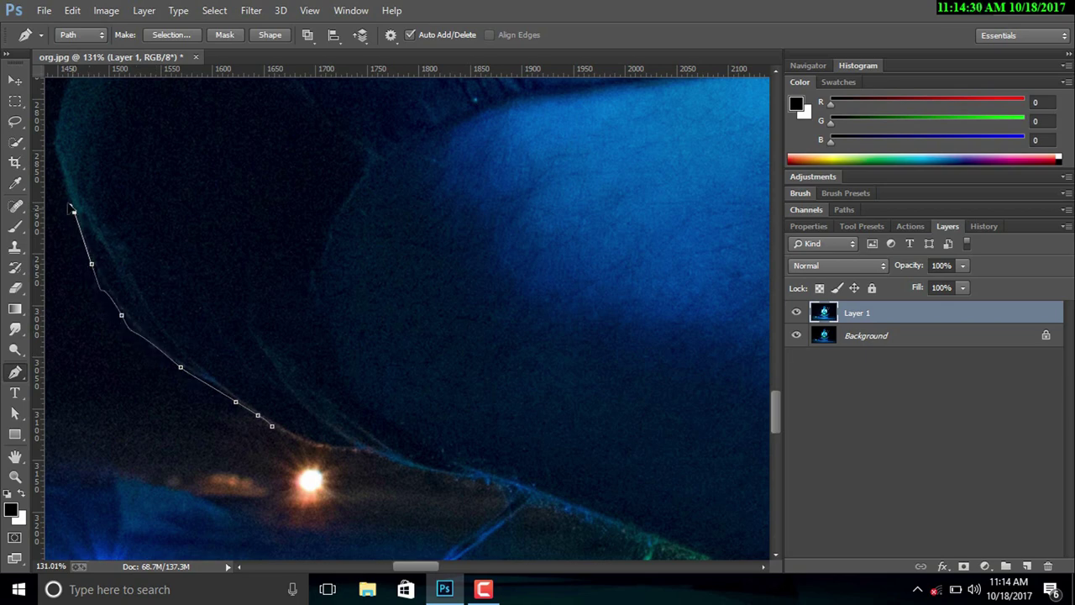
left_click(61, 182)
scroll(65, 186, "down", 1)
scroll(65, 186, "down", 2)
left_click_drag(65, 187, 290, 379)
left_click(290, 370)
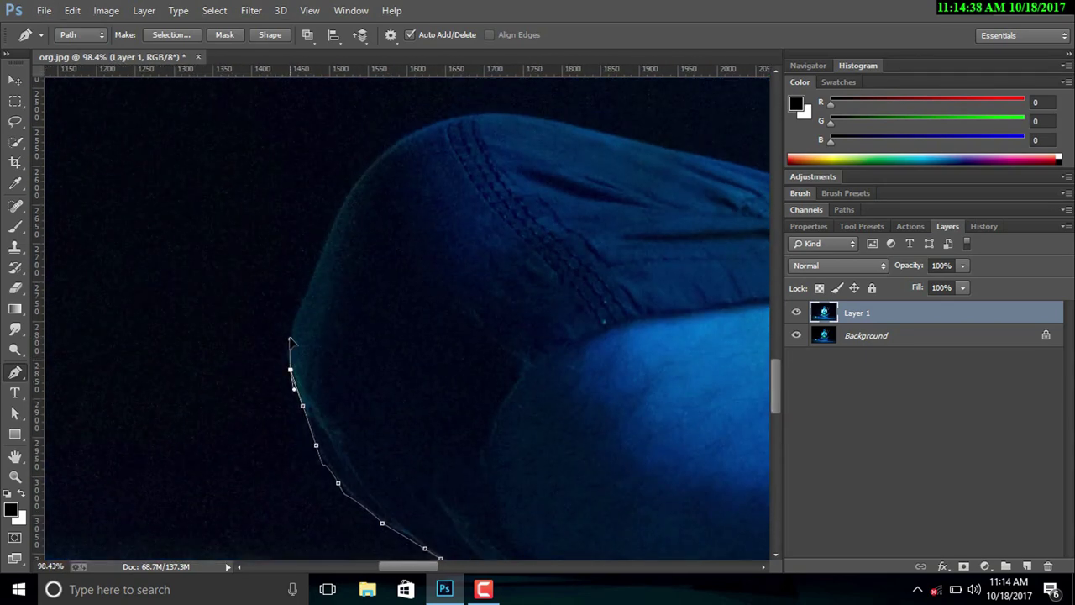
left_click(289, 350)
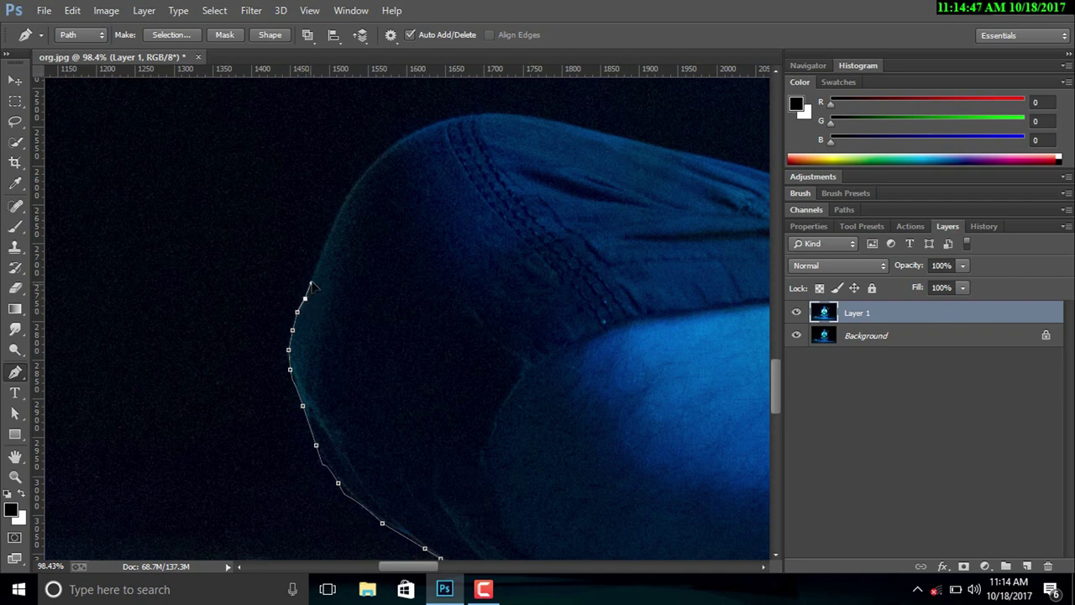
Trace the path rightward along the top edge of the knee.
left_click(342, 205)
left_click(365, 171)
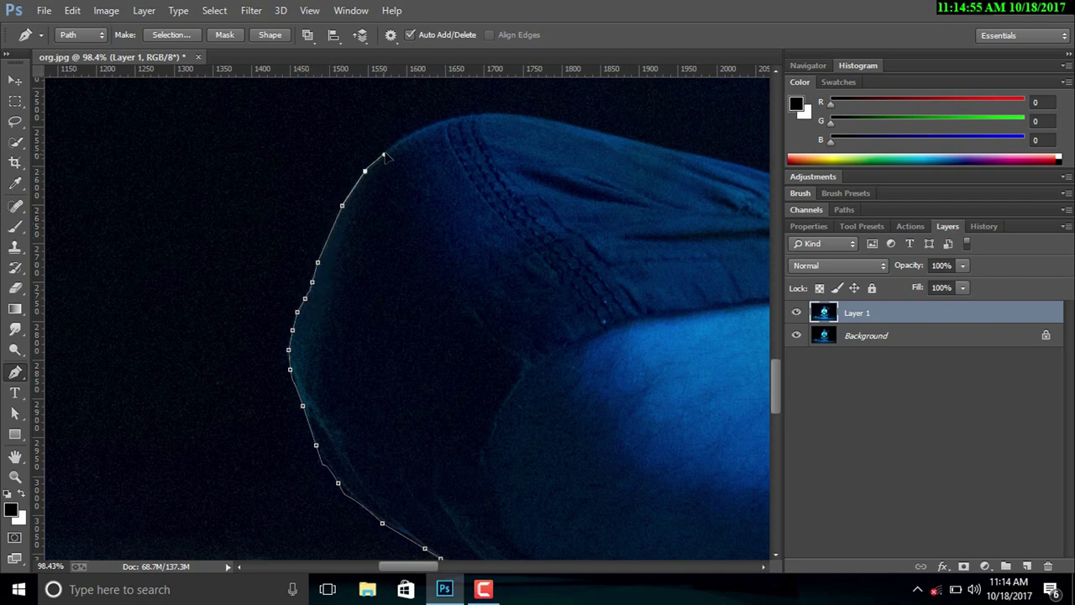
left_click(391, 145)
left_click(432, 125)
left_click(460, 116)
left_click(503, 112)
left_click(534, 116)
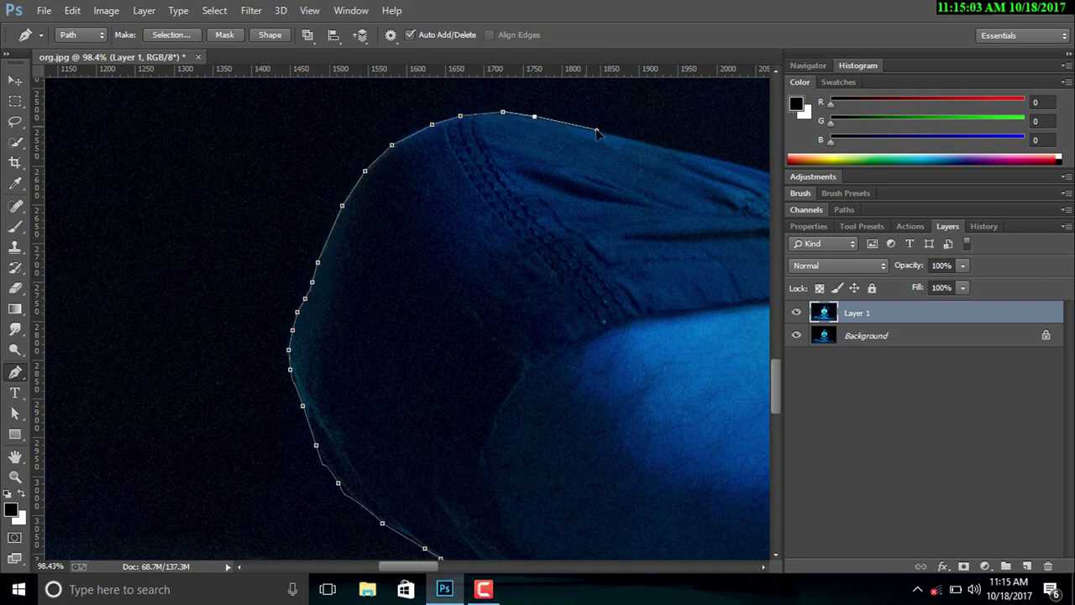
left_click(632, 138)
left_click(701, 153)
left_click(753, 168)
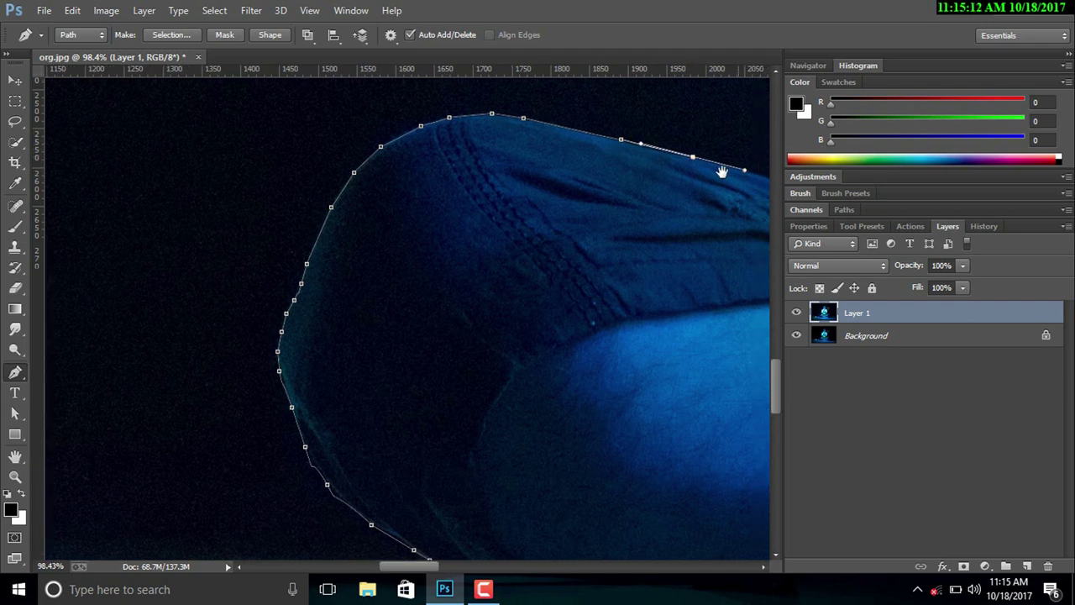
Extend the path along the thigh's top edge toward the waist.
left_click_drag(754, 168, 376, 239)
left_click(429, 255)
left_click(489, 277)
left_click(511, 286)
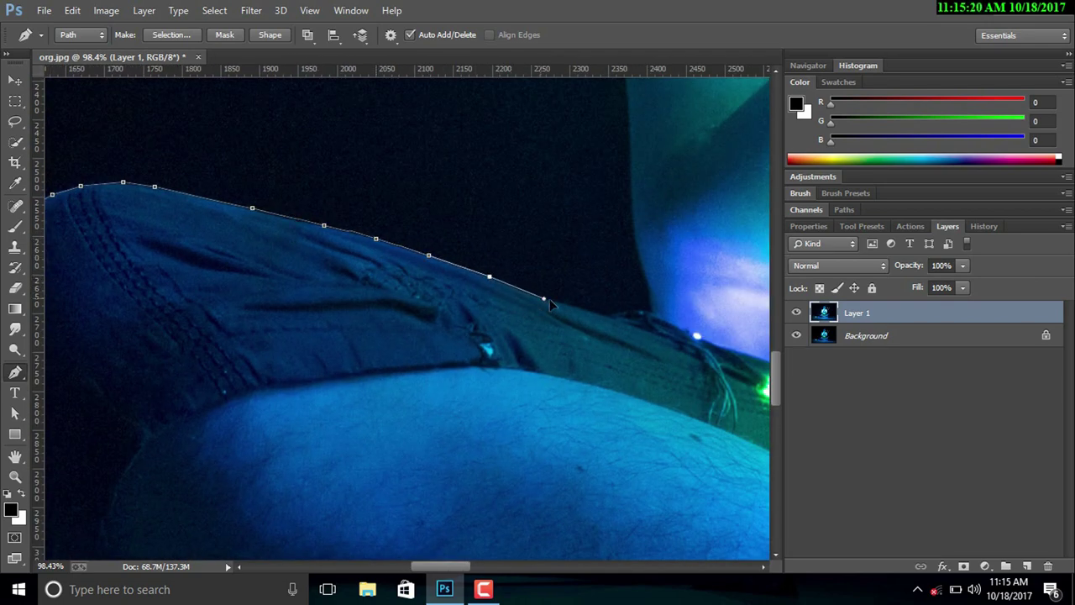
left_click(572, 307)
scroll(572, 308, "up", 4, "alt")
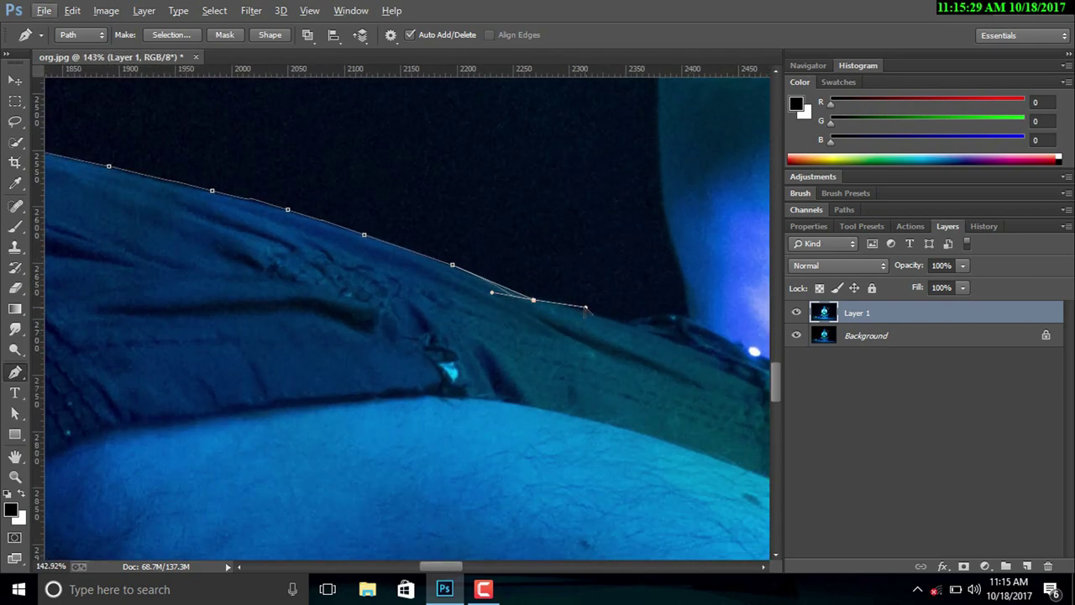
left_click(627, 323)
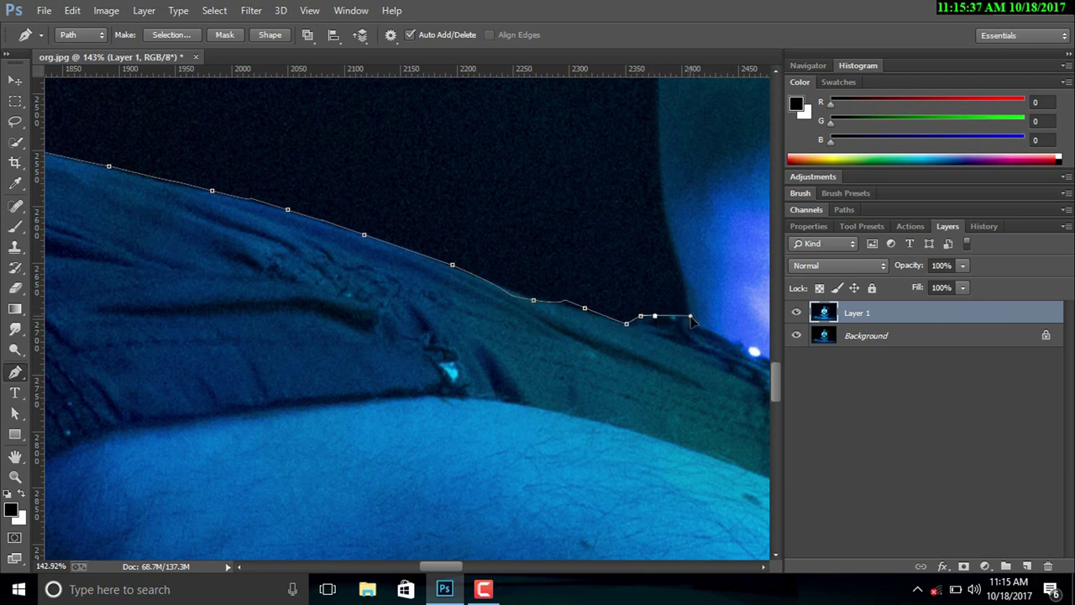
Continue the path with anchors up the side of the torso.
left_click(684, 280)
left_click(674, 249)
left_click(664, 201)
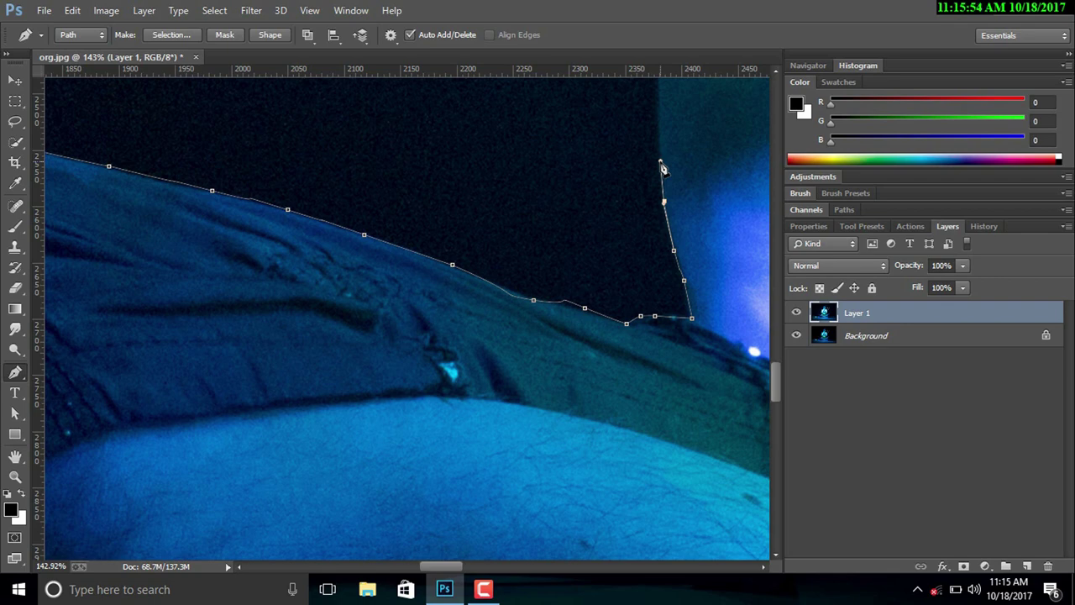
left_click_drag(663, 168, 468, 428)
left_click(469, 365)
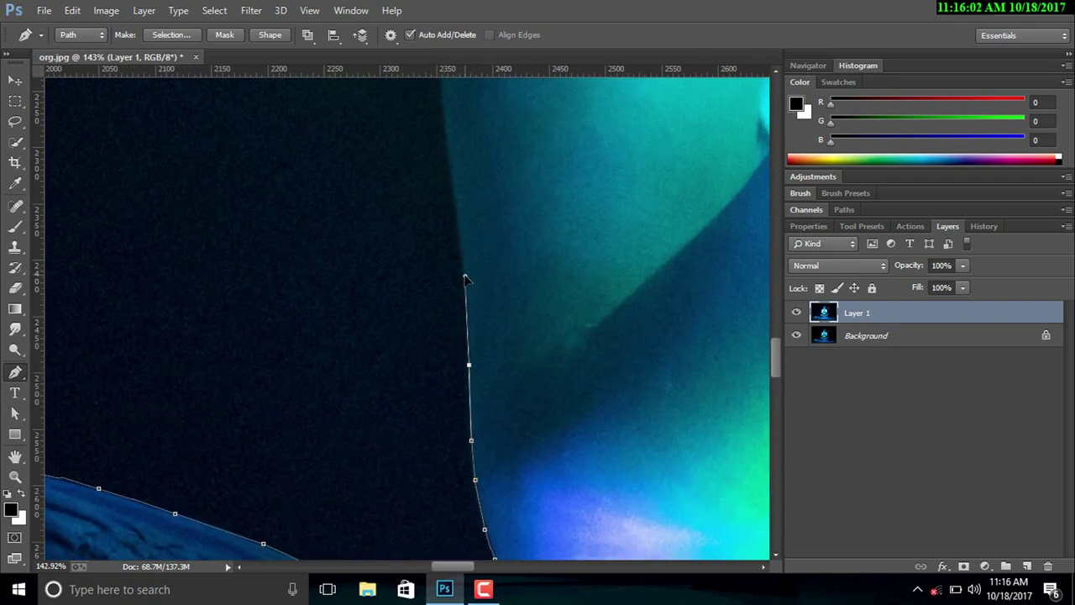
left_click(460, 214)
left_click(452, 164)
left_click(446, 120)
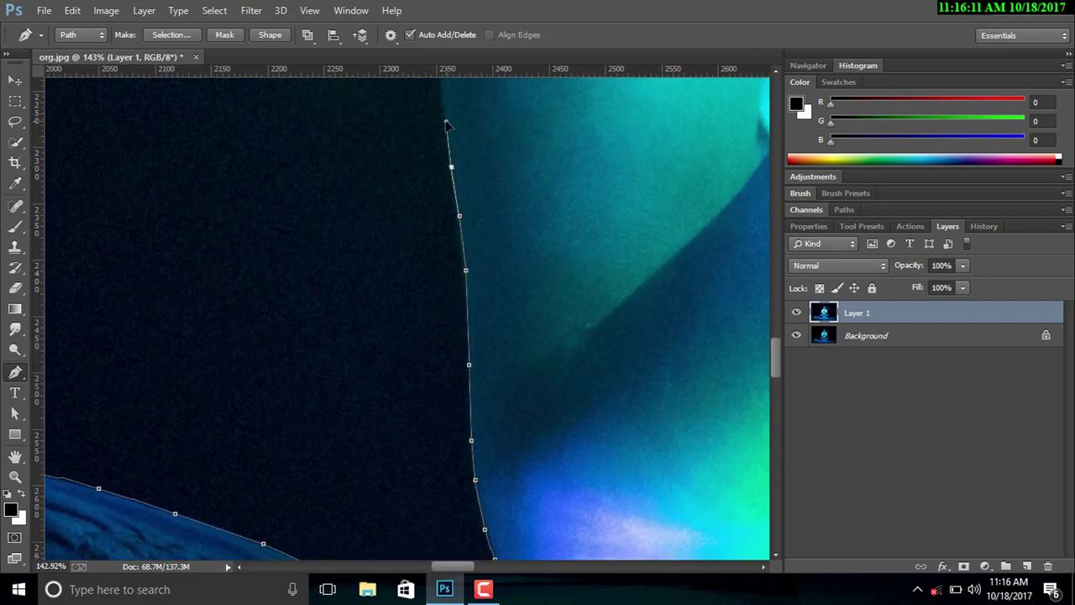
left_click_drag(446, 120, 476, 431)
left_click(472, 392)
left_click(467, 331)
left_click(469, 282)
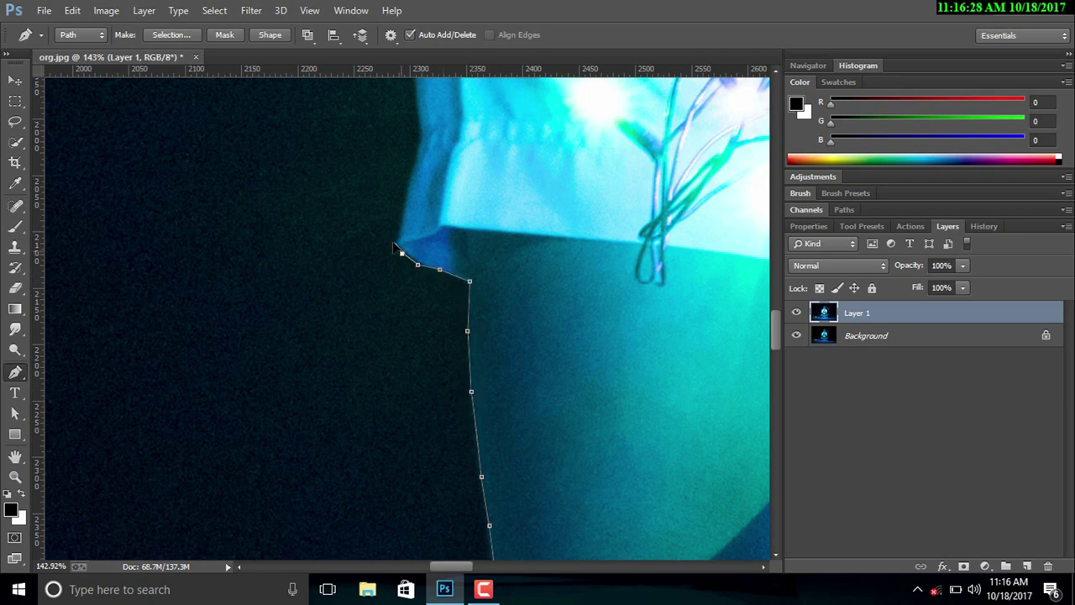
Trace the shirt edge around the sleeve hem and up the sleeve.
left_click(396, 173)
left_click_drag(403, 168, 410, 384)
left_click(413, 252)
left_click(412, 180)
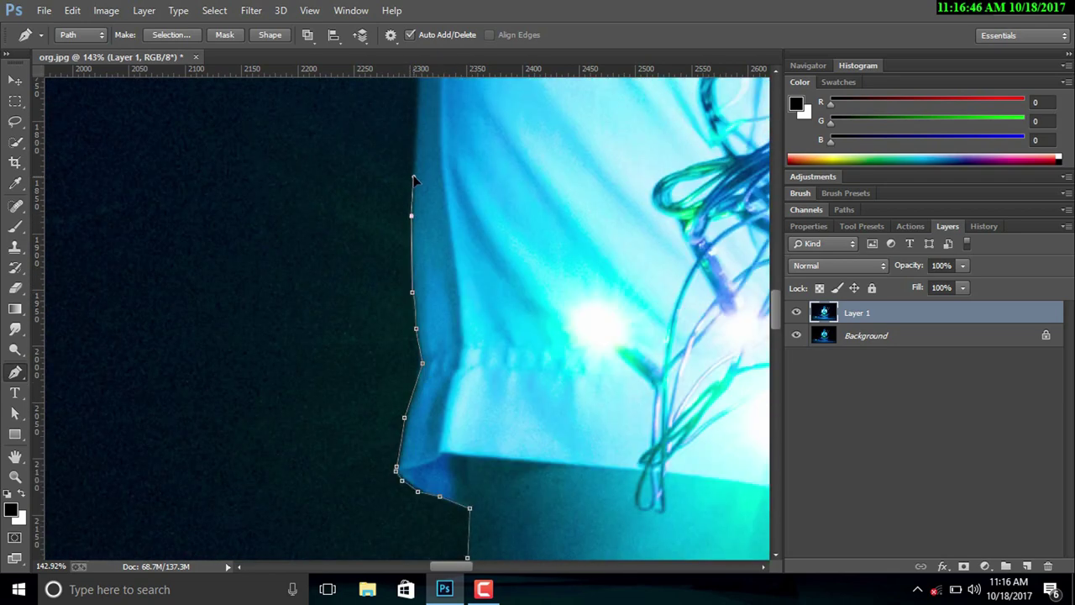
left_click_drag(413, 179, 413, 372)
left_click(418, 293)
left_click_drag(421, 277, 421, 505)
left_click(421, 442)
left_click(434, 333)
left_click(446, 291)
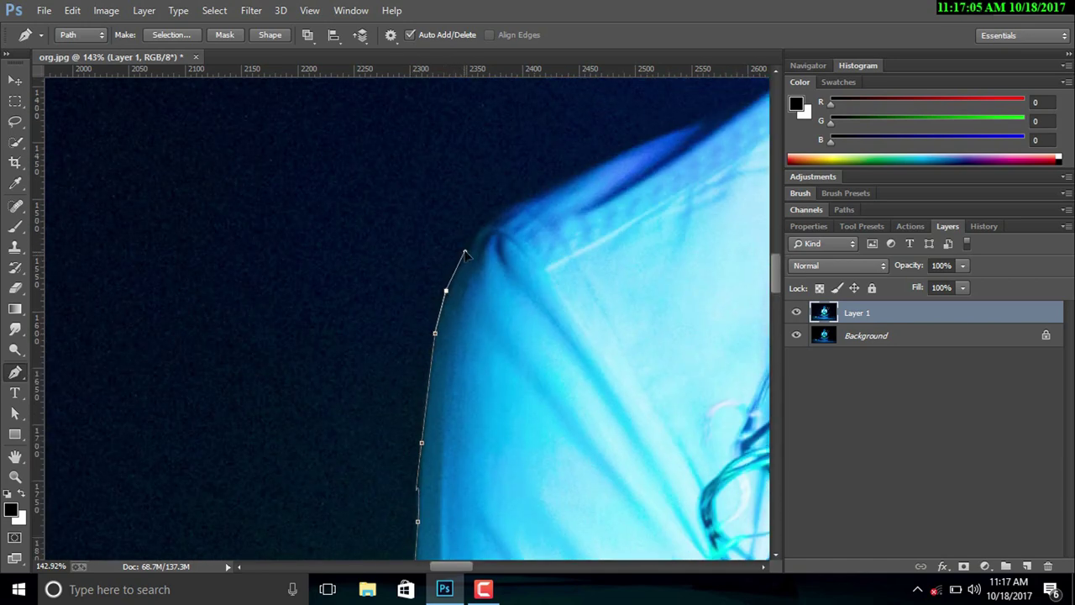
left_click(464, 255)
left_click(480, 230)
Add anchors along the shoulder up toward the neck.
left_click(506, 206)
left_click(576, 173)
left_click_drag(672, 135, 289, 318)
left_click(329, 301)
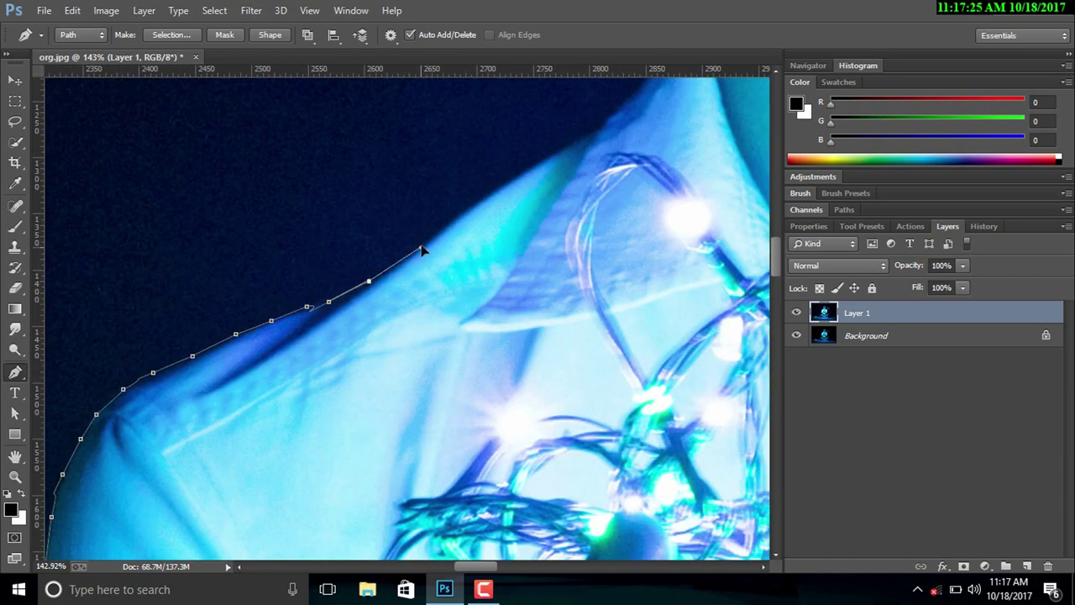
left_click(425, 243)
left_click(458, 216)
left_click(496, 190)
left_click(533, 166)
left_click(584, 138)
Trace the path from the collar up the neck and jaw line.
left_click_drag(600, 131, 393, 353)
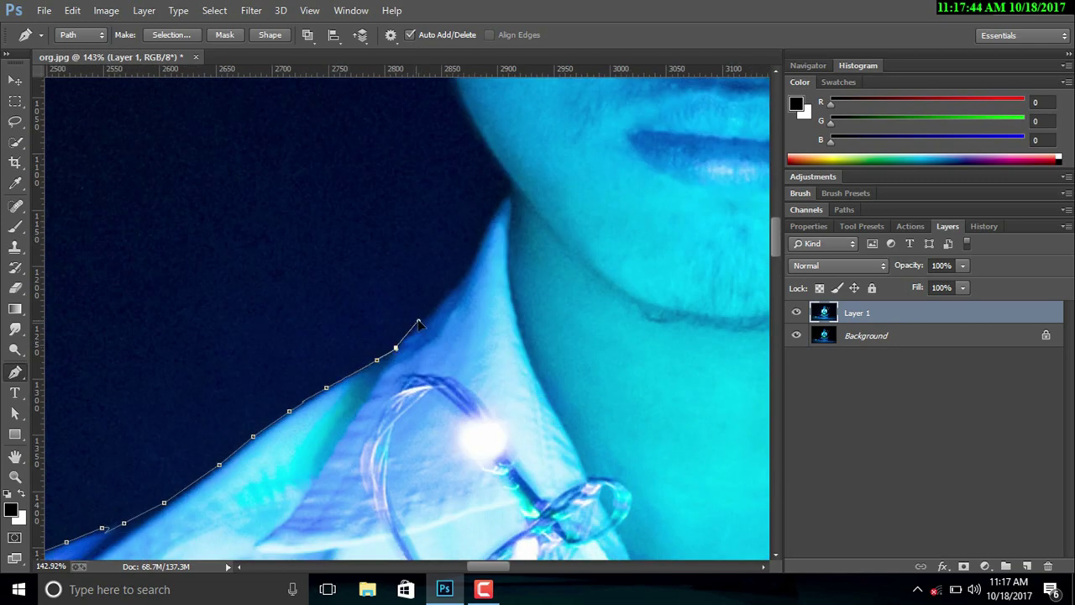
left_click(447, 292)
left_click(480, 244)
left_click_drag(501, 103, 499, 329)
left_click(495, 383)
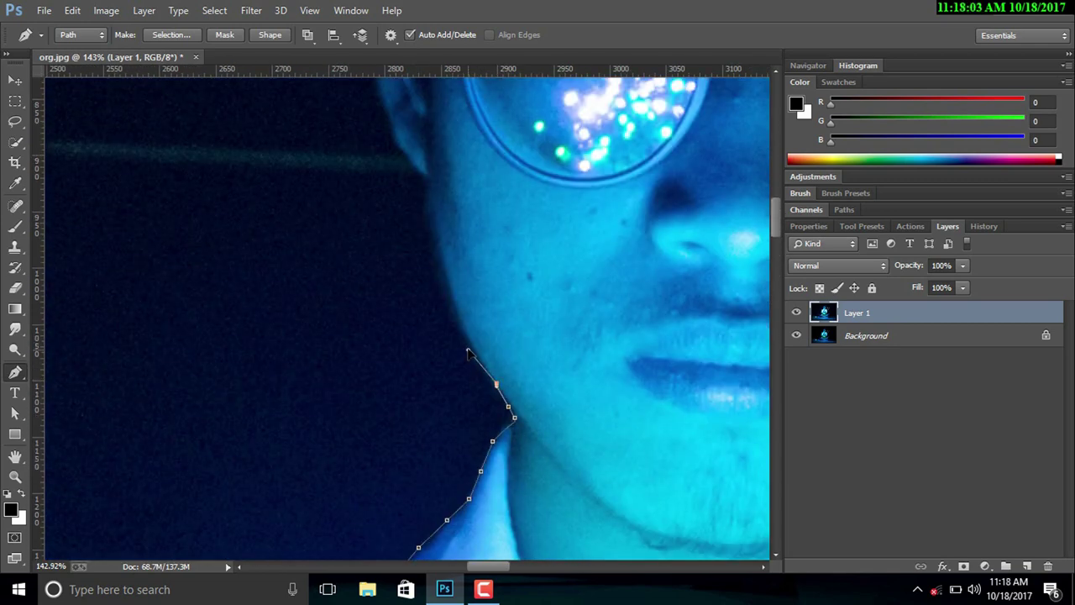
left_click(471, 349)
left_click(455, 312)
left_click(438, 269)
left_click(429, 199)
Extend the path from the jaw up along the ear's edge.
left_click(427, 179)
left_click(413, 165)
left_click(391, 117)
left_click_drag(391, 117, 408, 422)
left_click(387, 355)
left_click(385, 252)
Place pen anchors around the boy's hair toward the glasses and down the ear's edge.
scroll(391, 220, "down", 3)
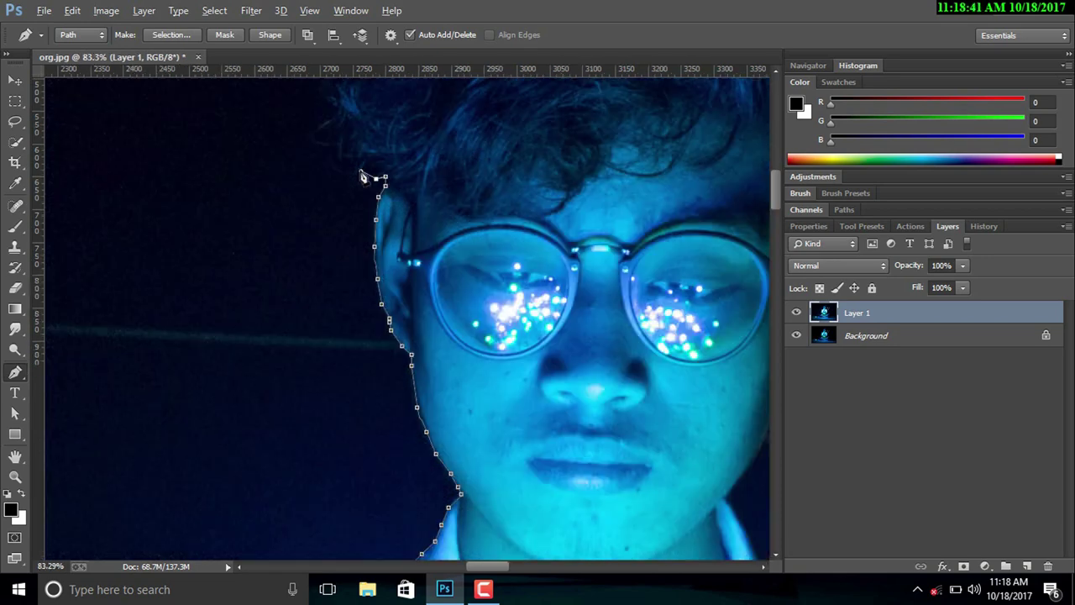
left_click_drag(369, 177, 404, 479)
left_click_drag(404, 210, 485, 275)
left_click_drag(486, 470, 402, 78)
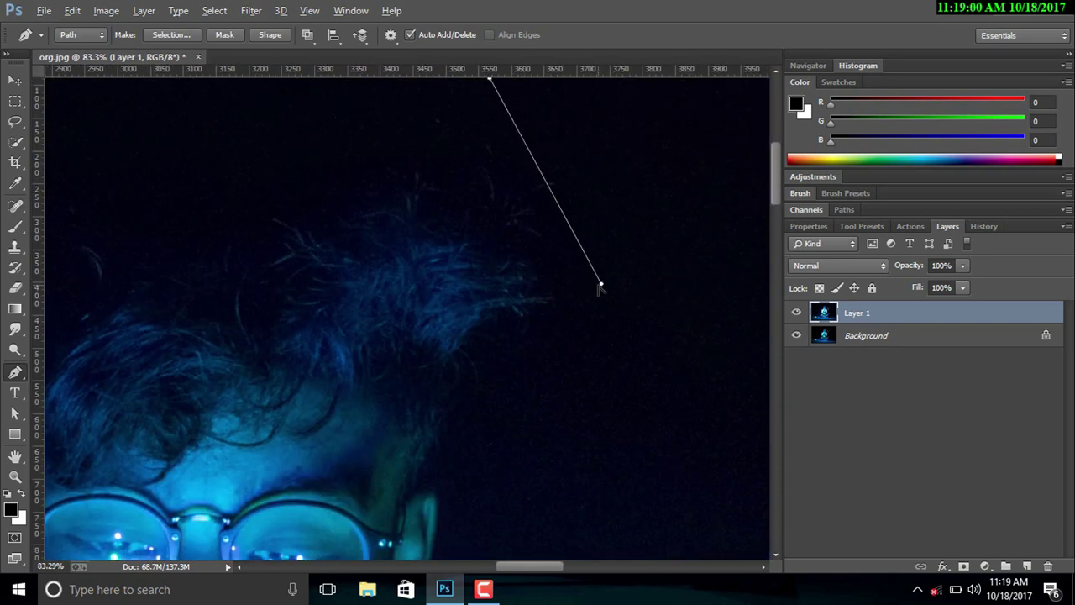
left_click(553, 300)
left_click(500, 328)
left_click(454, 370)
left_click(432, 447)
left_click(412, 489)
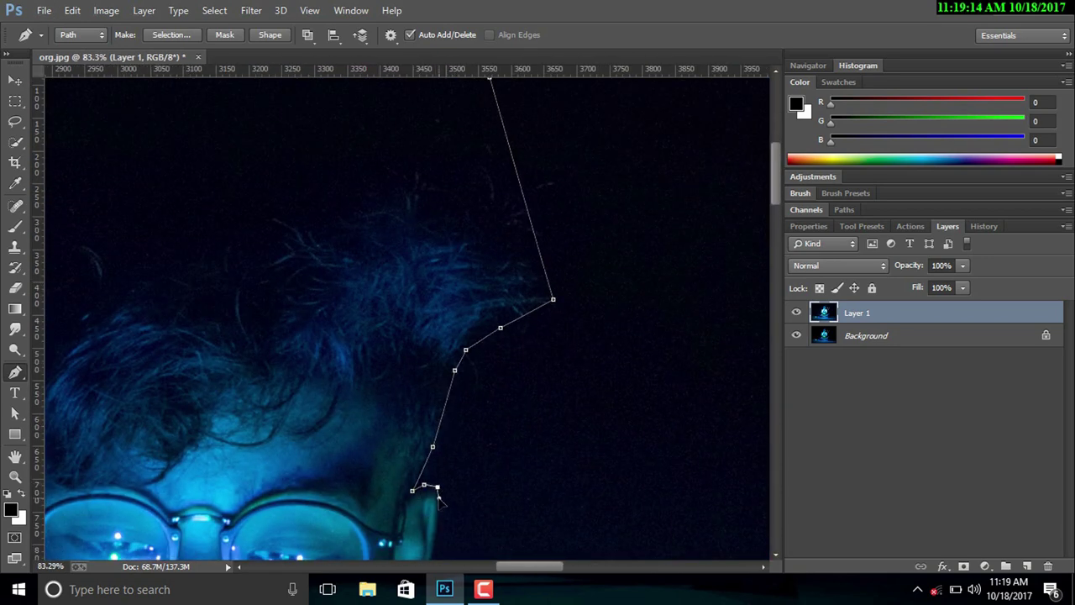
scroll(443, 527, "up", 2)
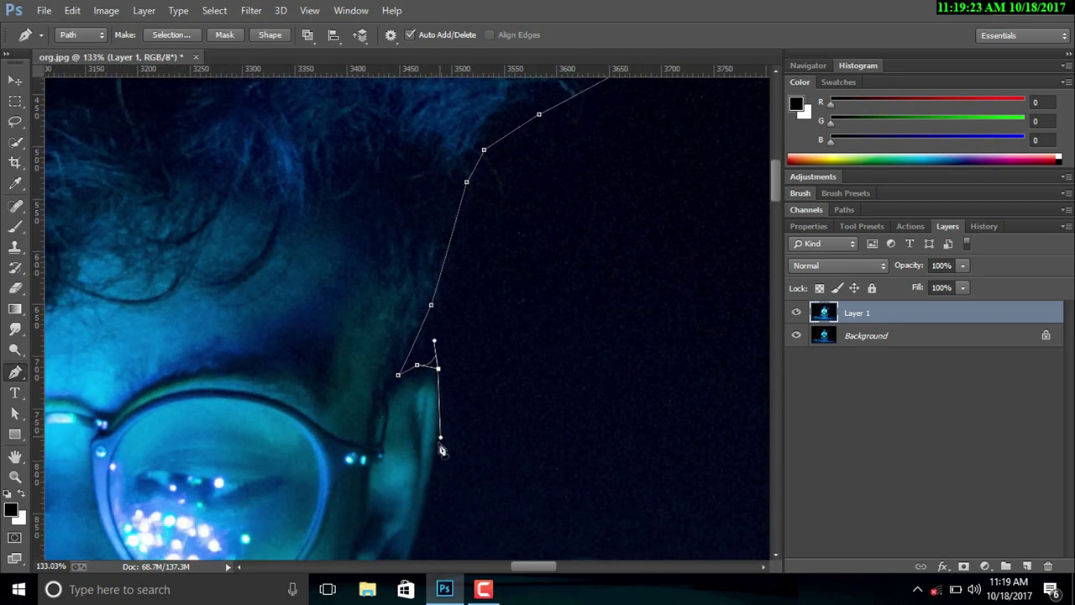
left_click(441, 435)
left_click(436, 460)
left_click(429, 492)
left_click(423, 521)
left_click(418, 535)
scroll(418, 544, "down", 3)
Continue the path from the bottom of the ear along the jawline, past the chin and down the neck.
left_click(407, 426)
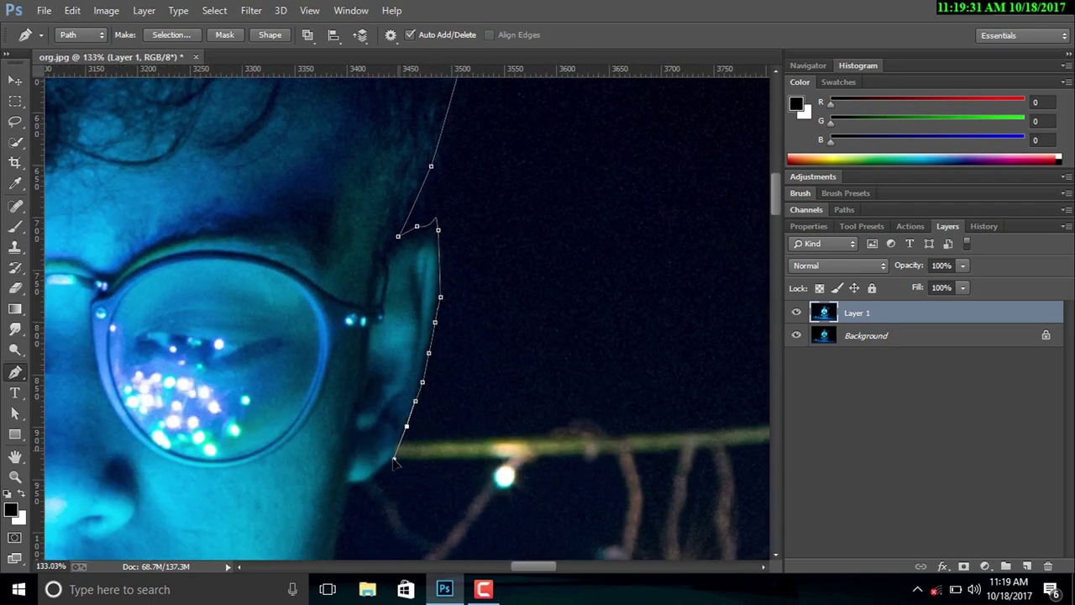
left_click(388, 462)
scroll(351, 484, "down", 3)
left_click(351, 358)
left_click(332, 437)
left_click(317, 473)
left_click(291, 512)
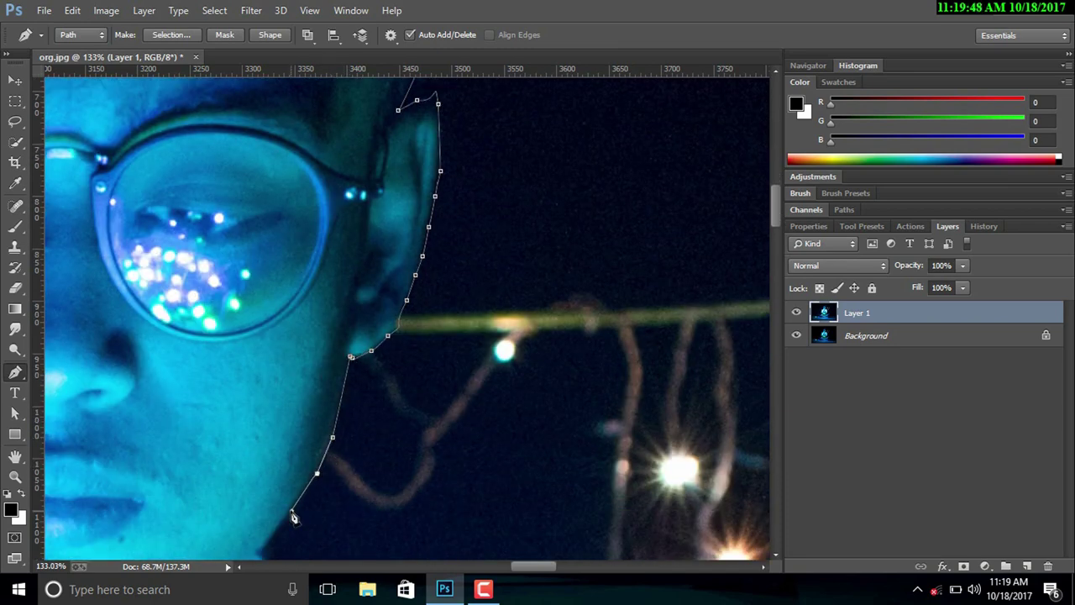
left_click(264, 550)
scroll(264, 551, "down", 5)
left_click(273, 319)
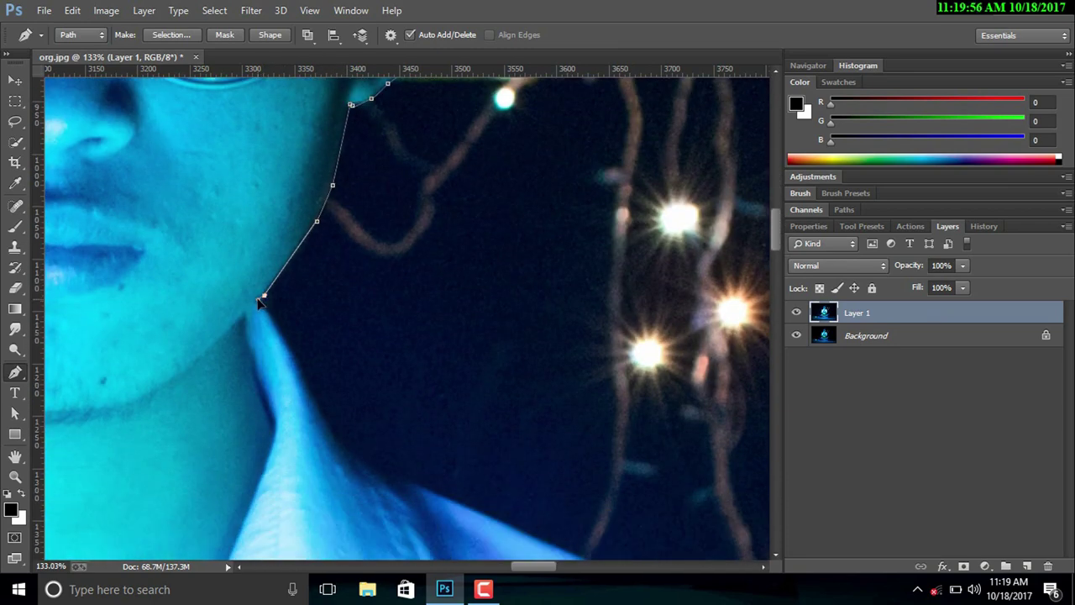
left_click(313, 394)
left_click(328, 428)
Extend the path along the shirt's shoulder and curve it down the sleeve's edge.
left_click(363, 465)
left_click(394, 478)
left_click(421, 485)
left_click(460, 504)
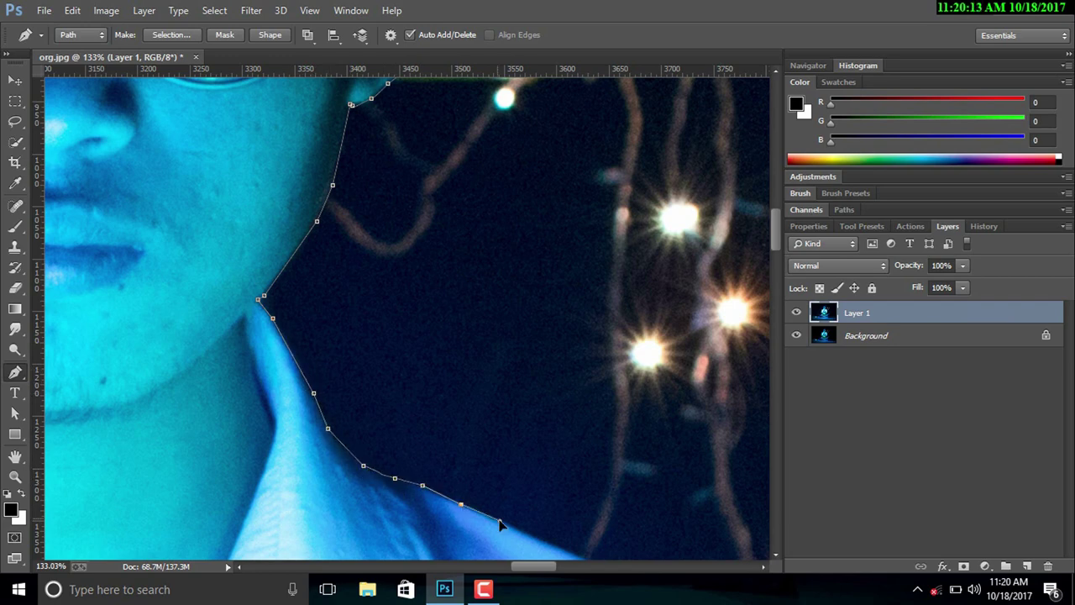
left_click(499, 521)
left_click_drag(546, 543, 441, 334)
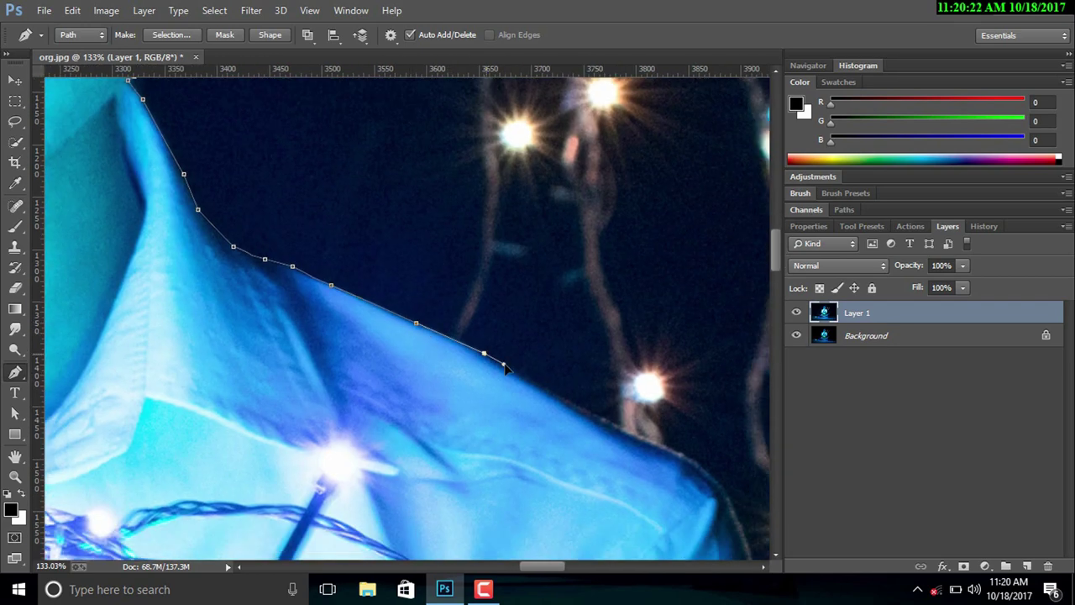
left_click(586, 412)
left_click(728, 494)
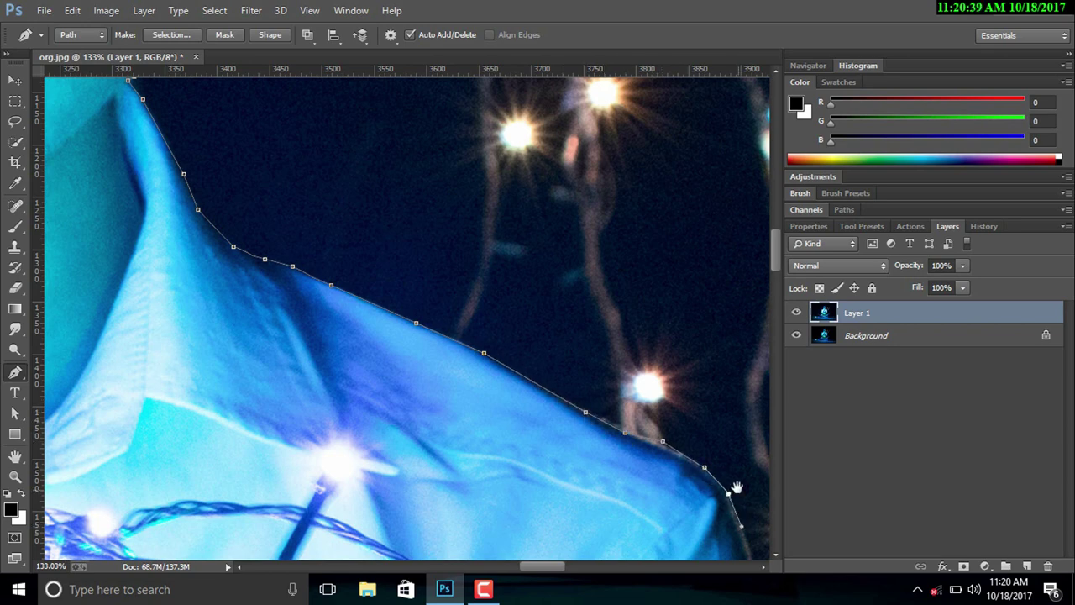
left_click_drag(737, 489, 443, 188)
left_click(449, 229)
left_click(463, 278)
left_click(468, 336)
left_click(465, 400)
left_click(459, 469)
Trace down the shirt's side and around its bottom corner, undoing one misplaced anchor.
scroll(452, 523, "down", 2)
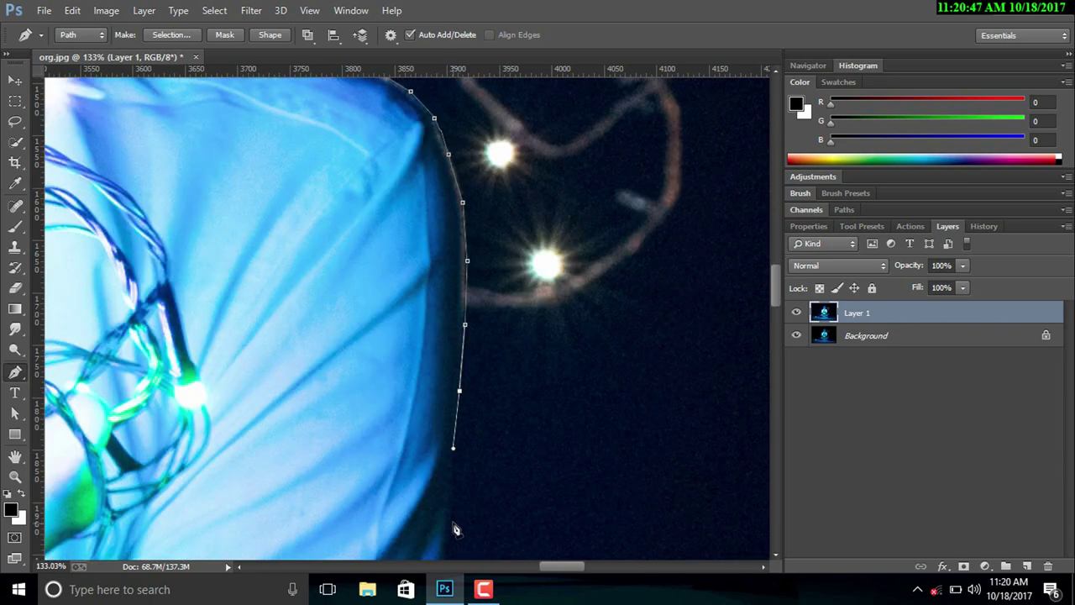
scroll(451, 336, "down", 6)
left_click(453, 209)
left_click(453, 307)
key("ctrl+z")
left_click(450, 277)
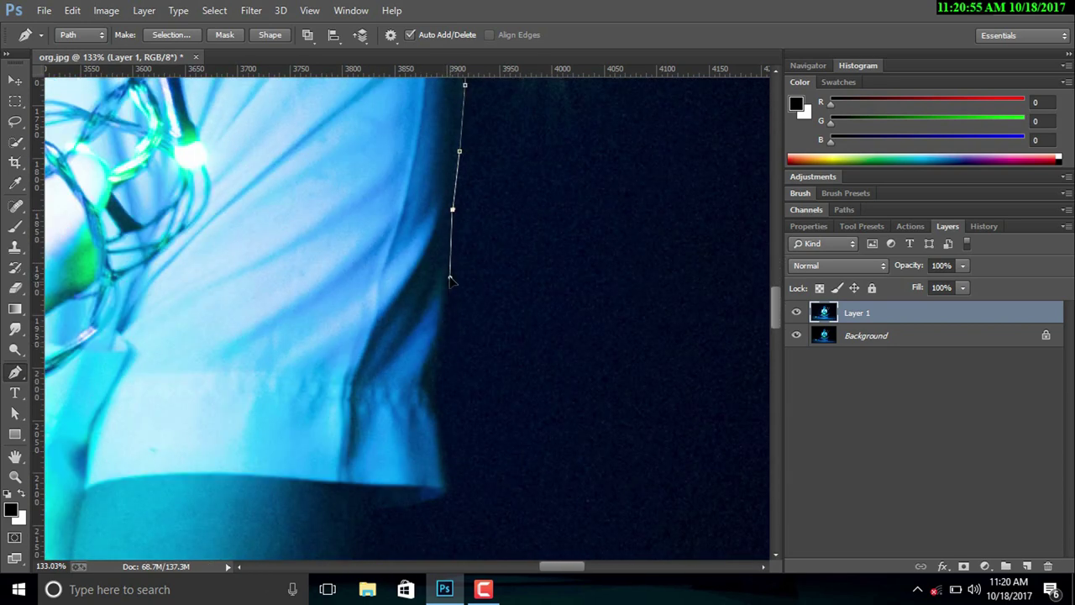
left_click(452, 326)
left_click(436, 363)
left_click(437, 394)
left_click(439, 415)
left_click(447, 439)
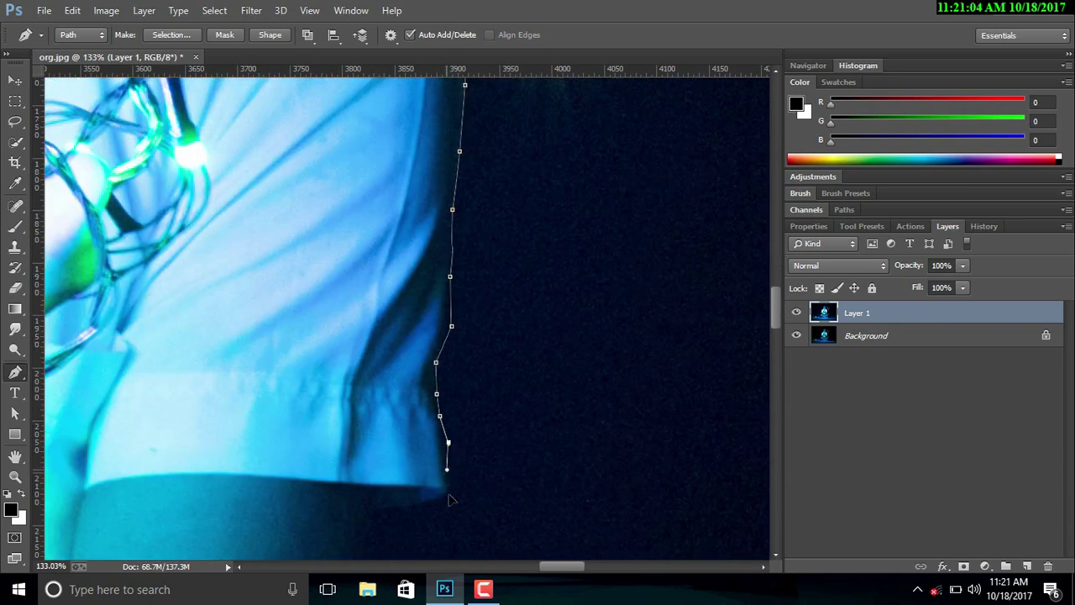
left_click(448, 487)
left_click(429, 495)
left_click_drag(401, 501, 380, 502)
scroll(378, 508, "down", 5)
Continue the path from where the shirt meets the arm down the arm's edge.
key("ctrl+minus")
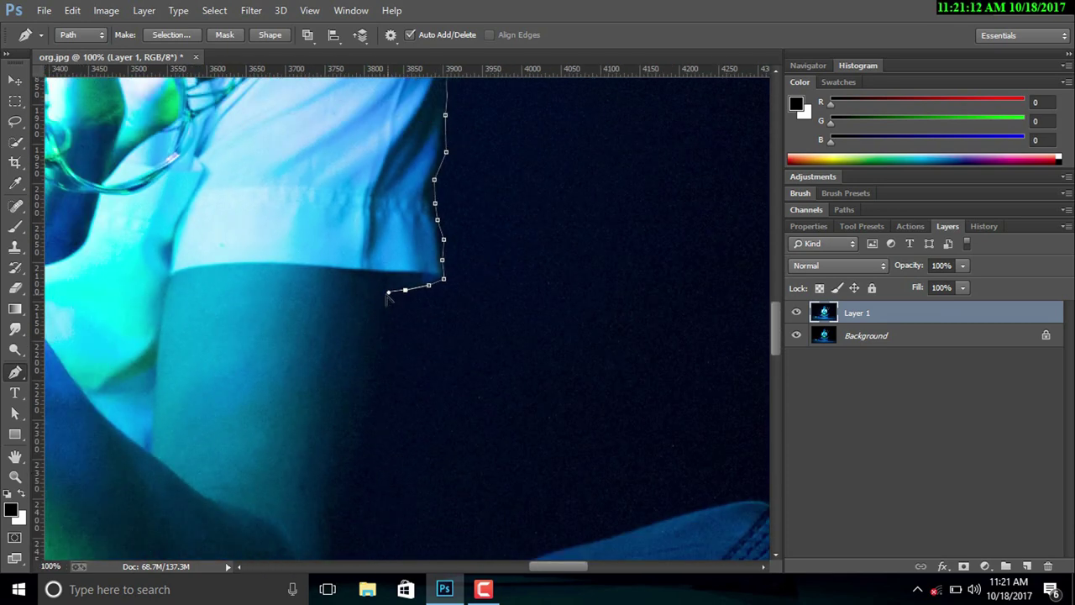
left_click(380, 319)
scroll(370, 391, "down", 5)
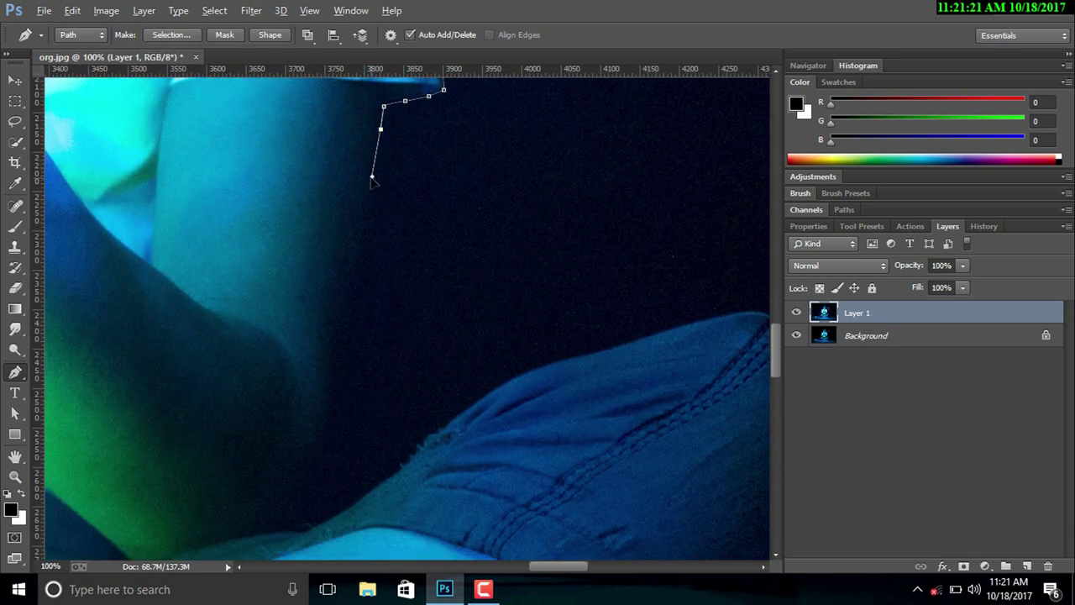
left_click(364, 214)
left_click(348, 285)
left_click(340, 310)
left_click_drag(337, 335, 333, 357)
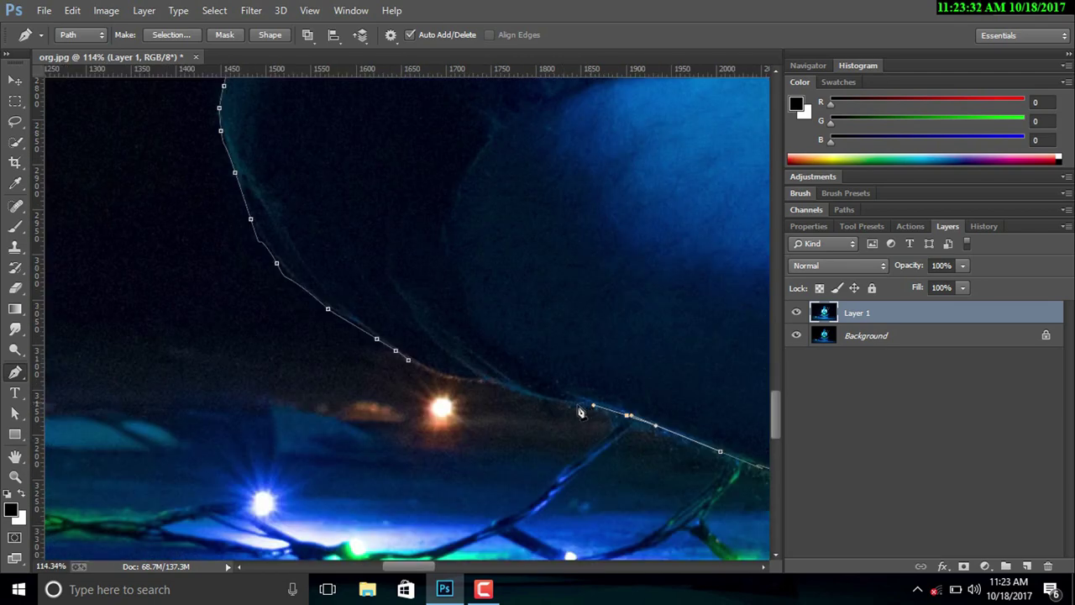
Trace the outline left along the crossed leg, then zoom out to see the whole path.
left_click(592, 405)
left_click(552, 400)
left_click(516, 393)
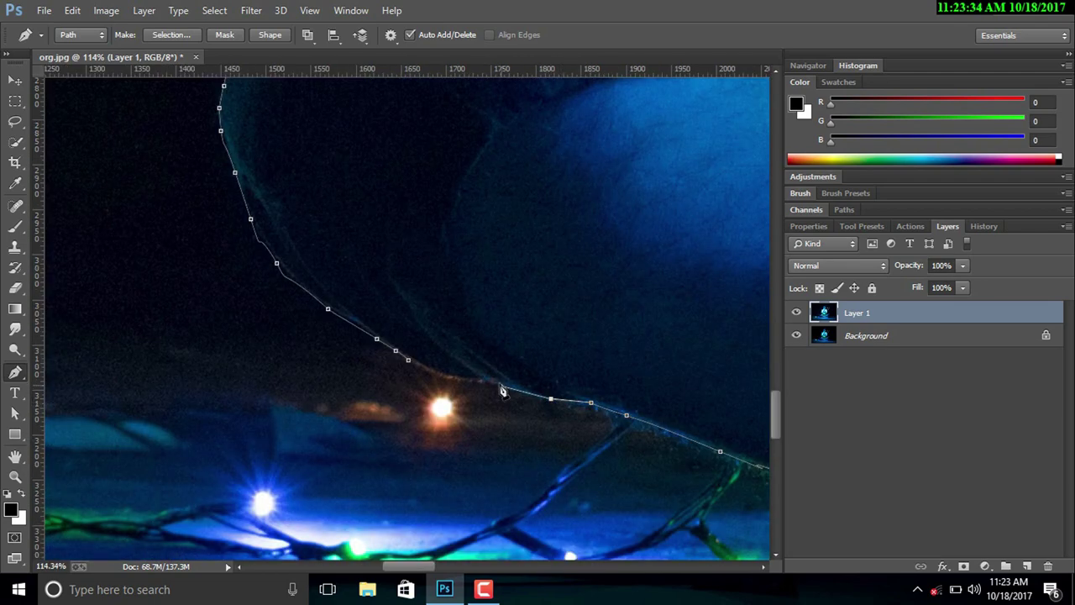
left_click(501, 387)
left_click(439, 377)
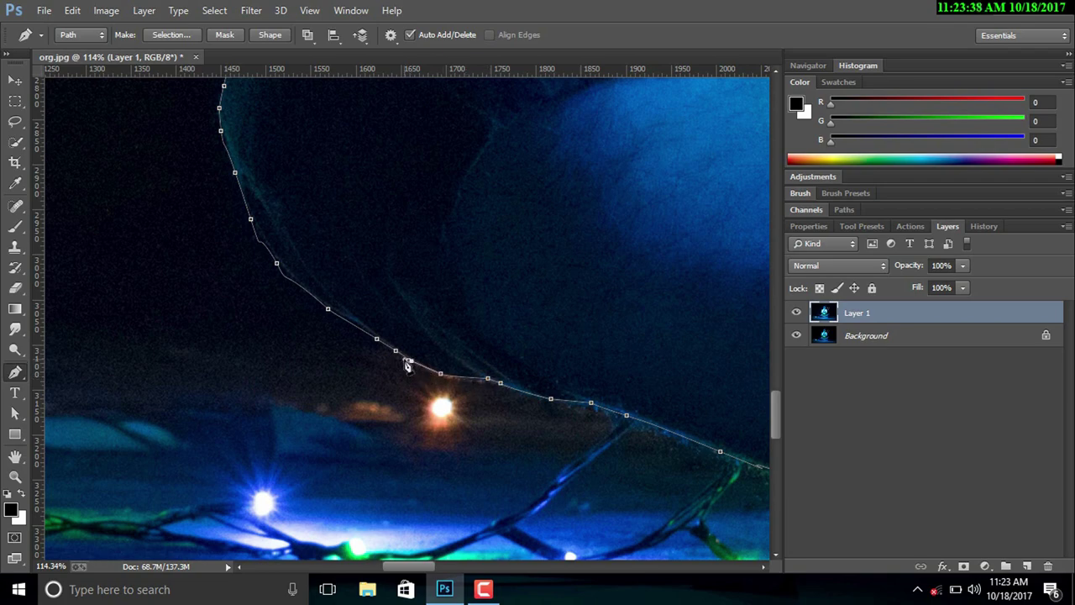
scroll(471, 393, "down", 2)
scroll(471, 393, "down", 1)
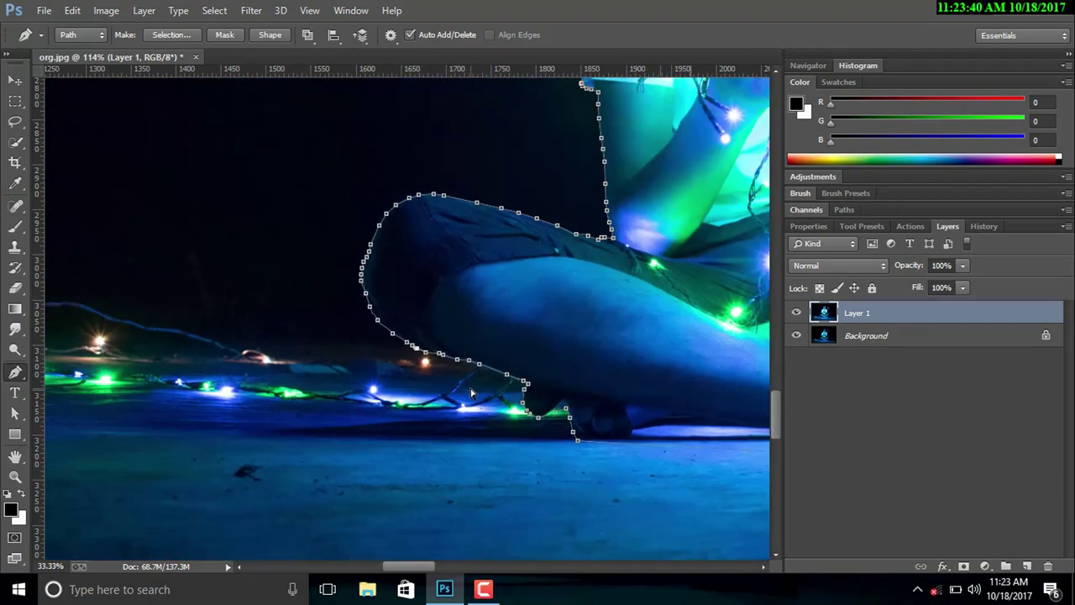
scroll(472, 393, "down", 1)
scroll(471, 393, "down", 2)
scroll(471, 394, "down", 1)
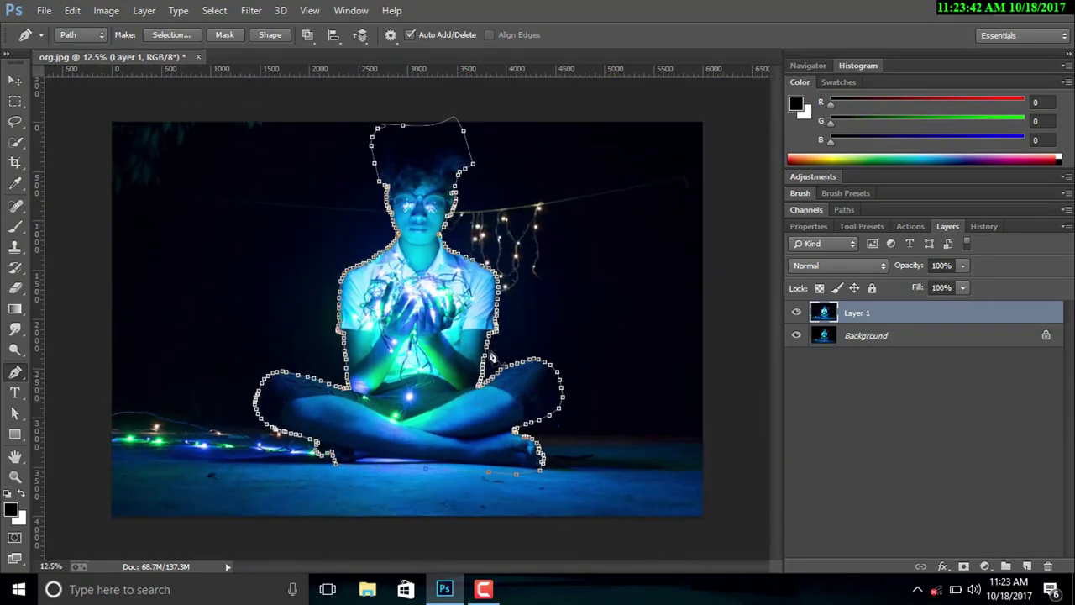
Convert the pen path into a selection with 0 px feather.
right_click(428, 299)
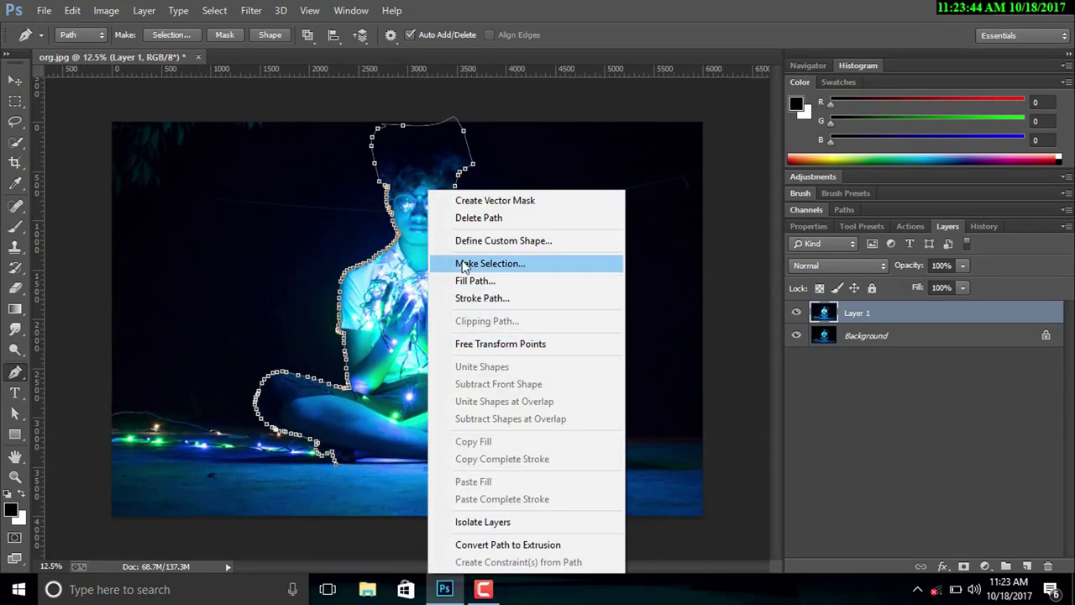
left_click(462, 196)
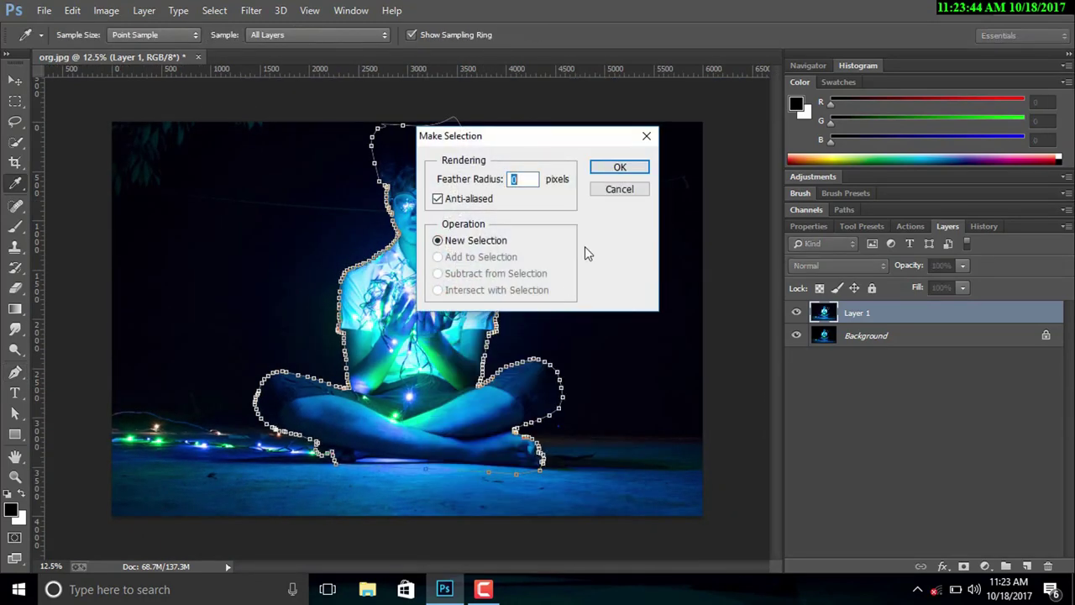
left_click(619, 166)
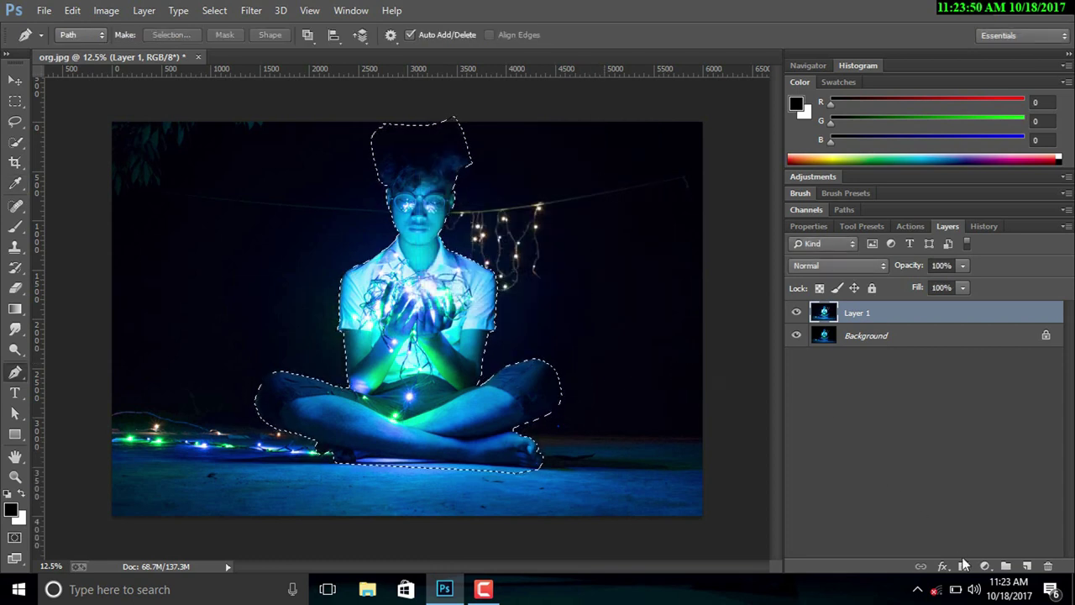
Duplicate Layer 1, mask the copy to the boy, then duplicate it and invert that mask.
left_click_drag(974, 323, 1027, 566)
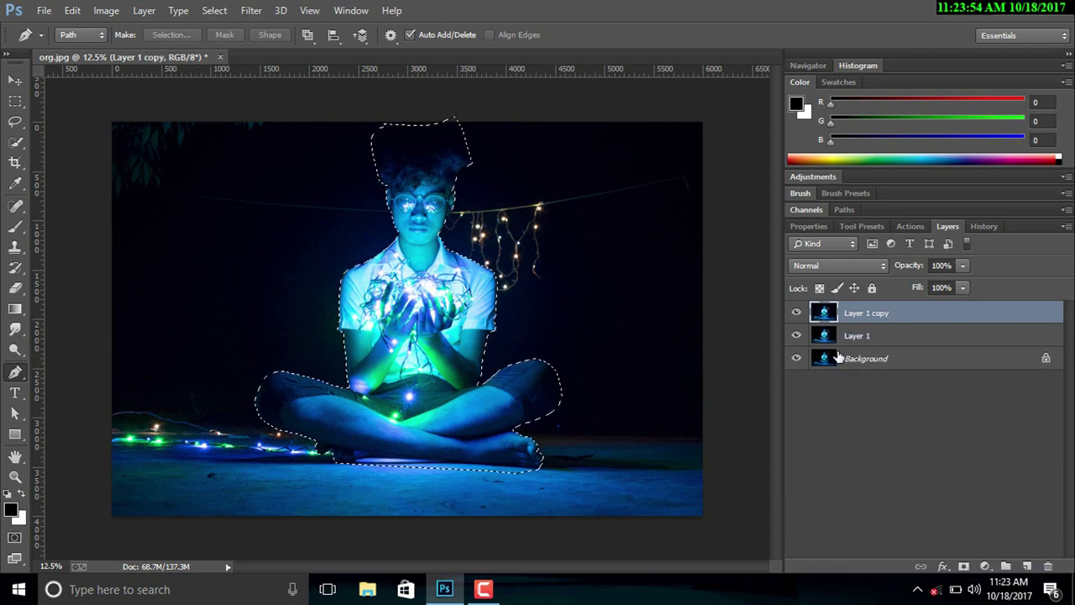
left_click(964, 567)
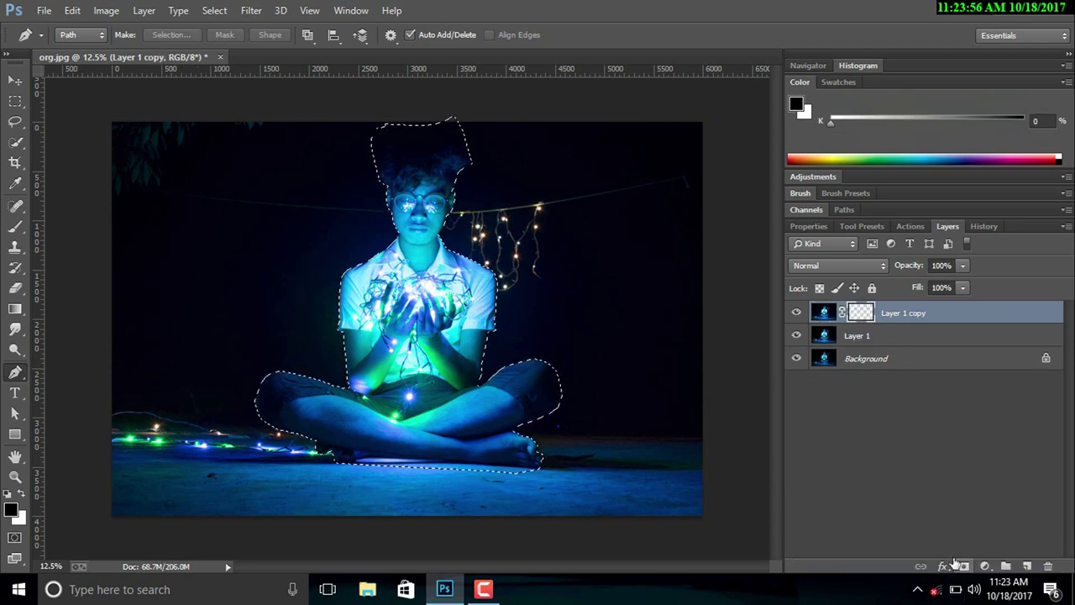
left_click_drag(914, 314, 1026, 566)
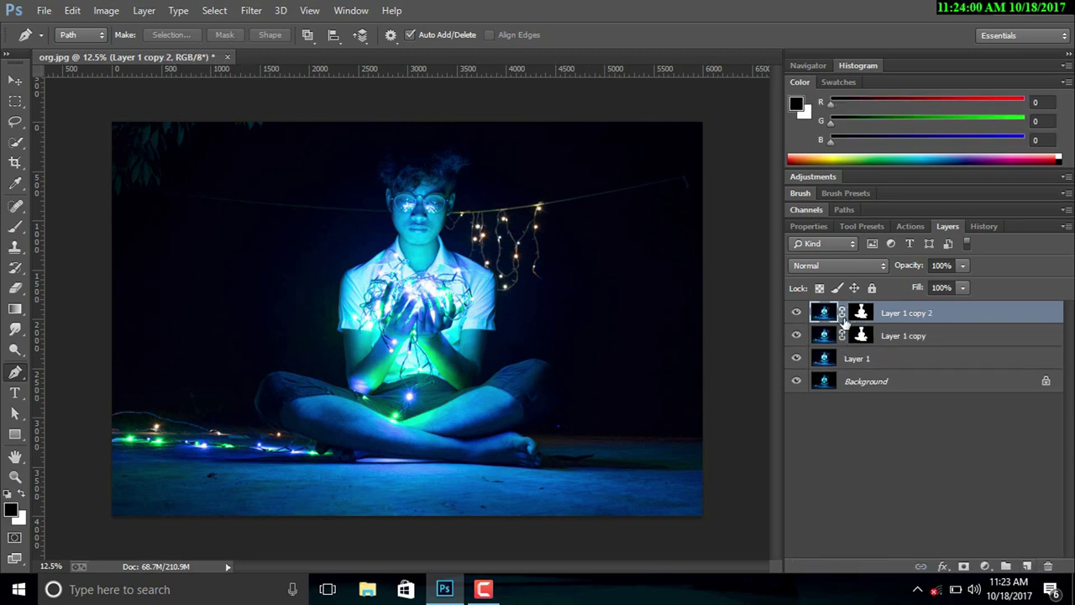
left_click(861, 314)
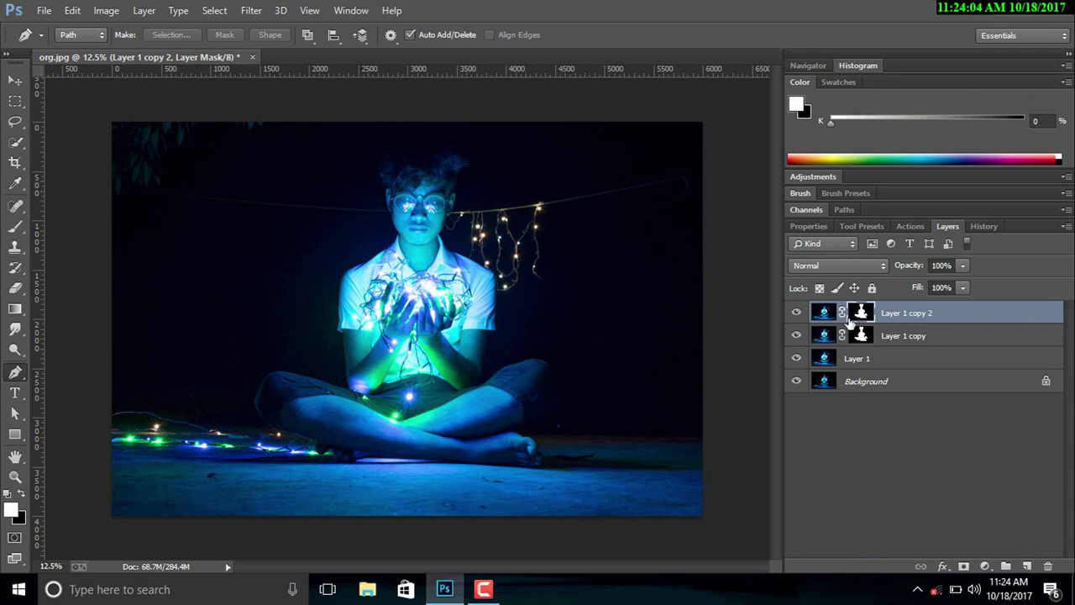
key("ctrl+i")
Apply the layer masks on Layer 1 copy 2 and Layer 1 copy.
right_click(863, 314)
left_click(873, 361)
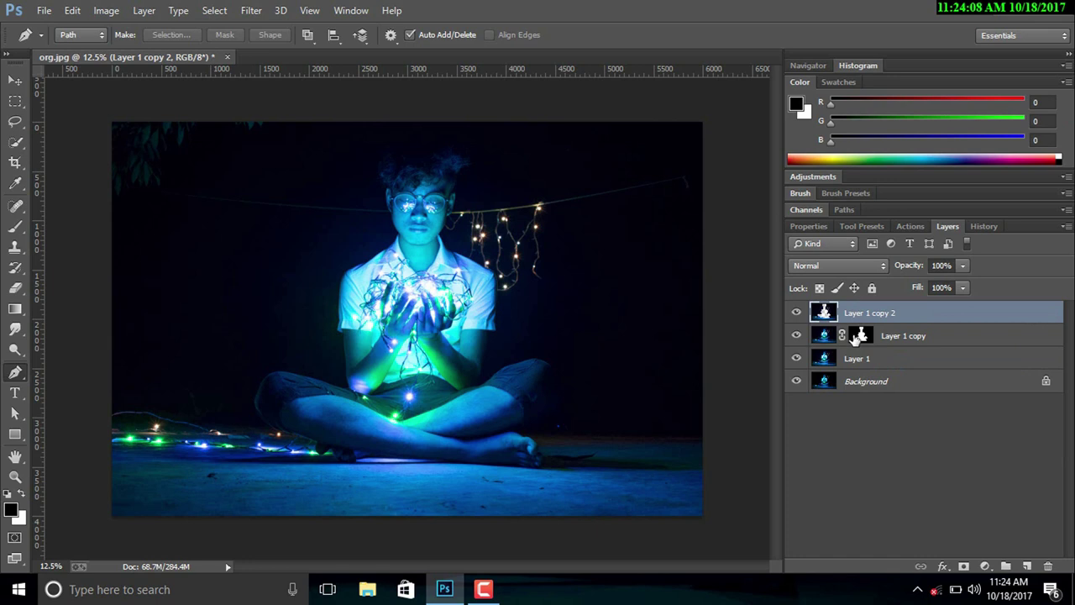
left_click(857, 336)
right_click(856, 336)
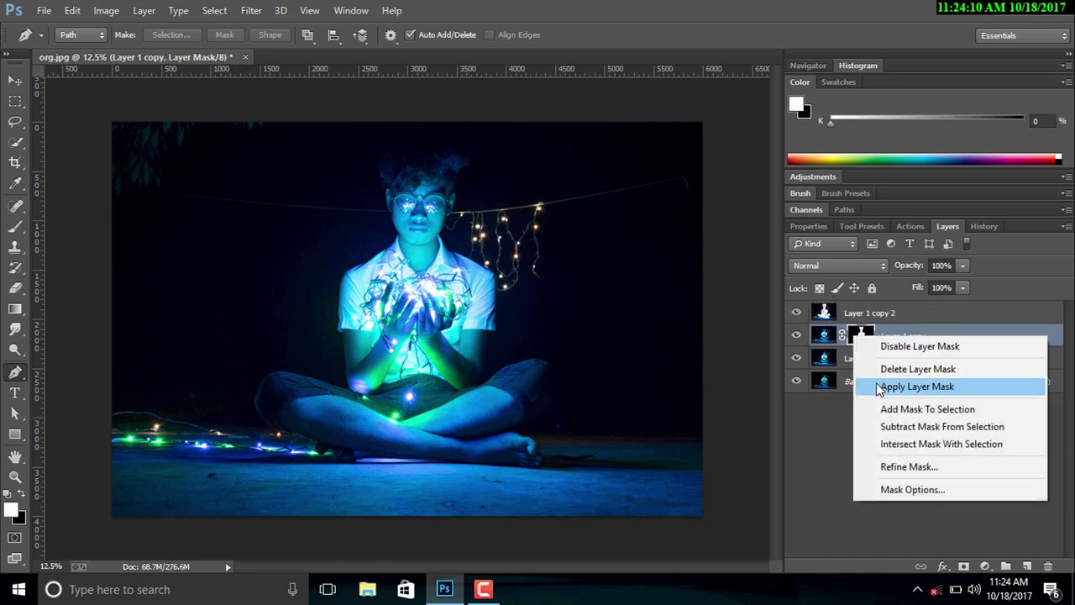
left_click(878, 386)
Move Layer 1 copy above Layer 1 copy 2 and reload the boy's outline as a selection.
mouse_move(855, 315)
left_mouse_down()
mouse_move(857, 344)
mouse_move(827, 334)
left_mouse_up()
left_click(828, 315, "ctrl")
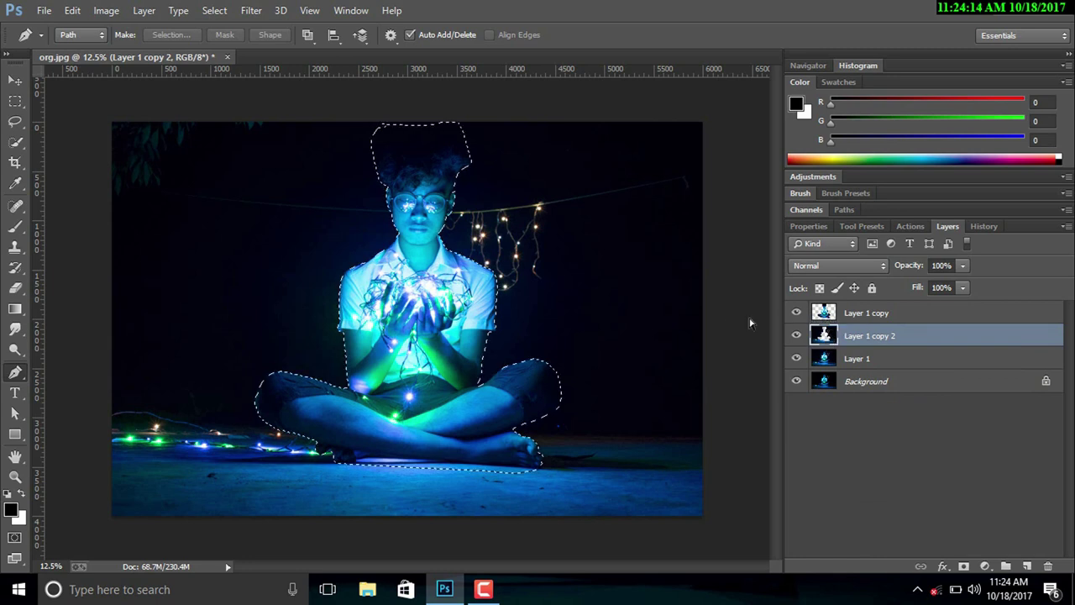
right_click(569, 243)
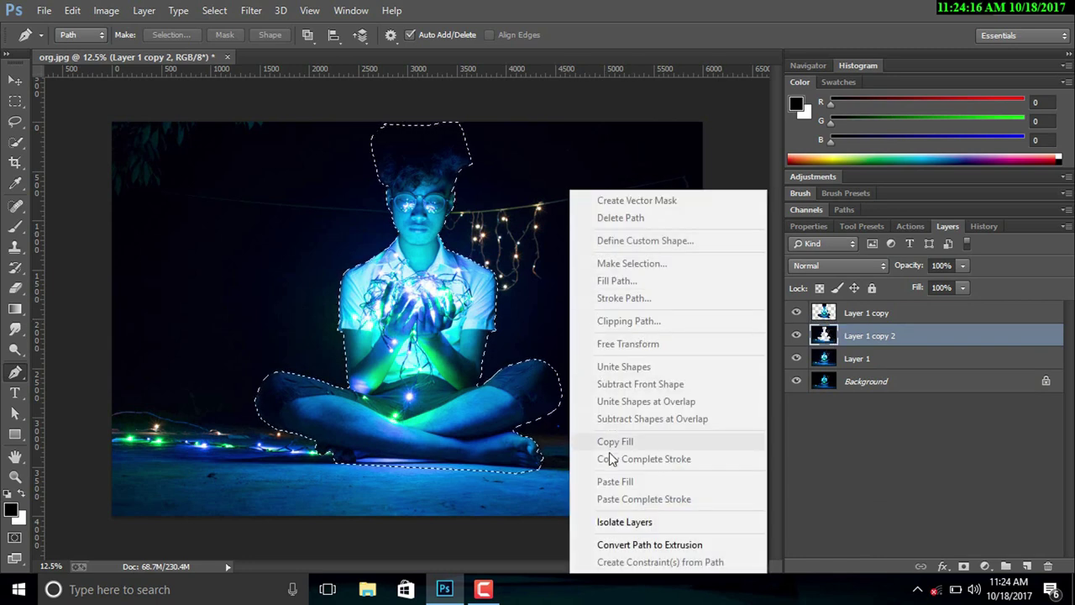
left_click(560, 351)
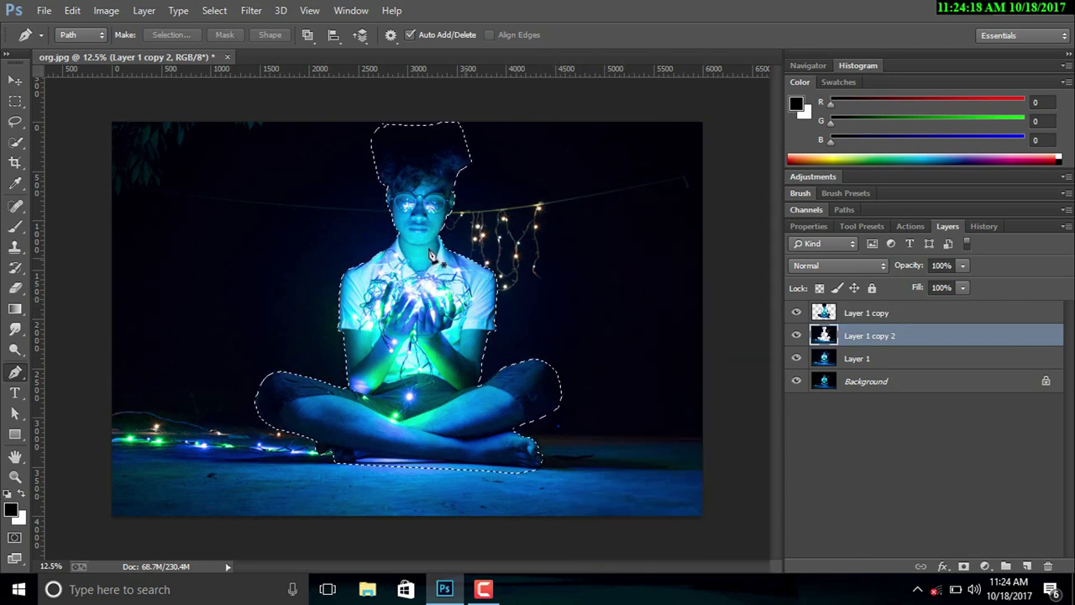
In Refine Edge, brush over the boy's left and right hair edges with an enlarged brush.
left_click(15, 141)
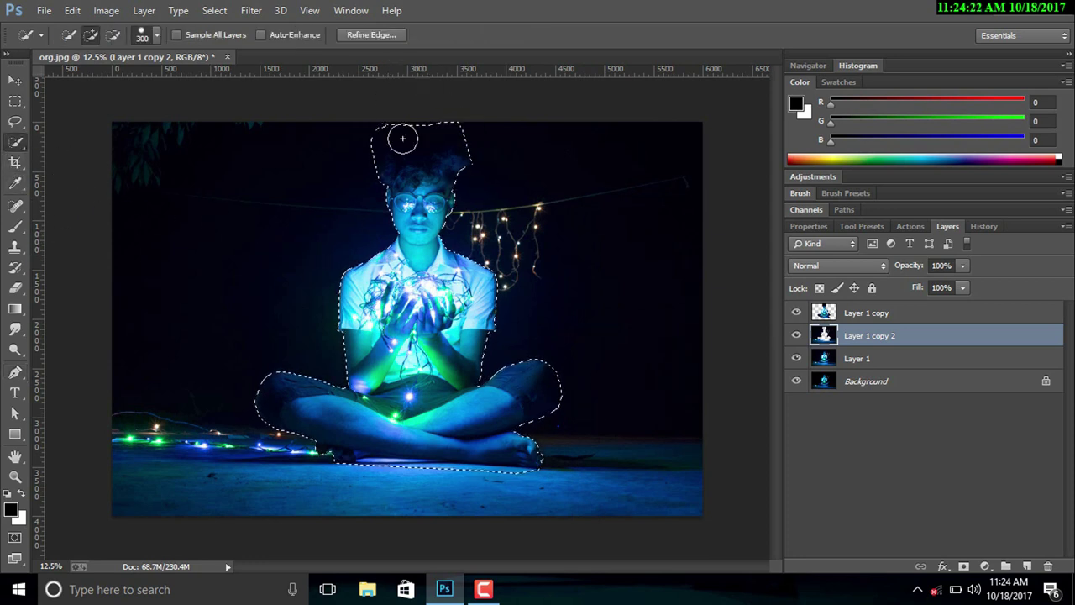
left_click(378, 36)
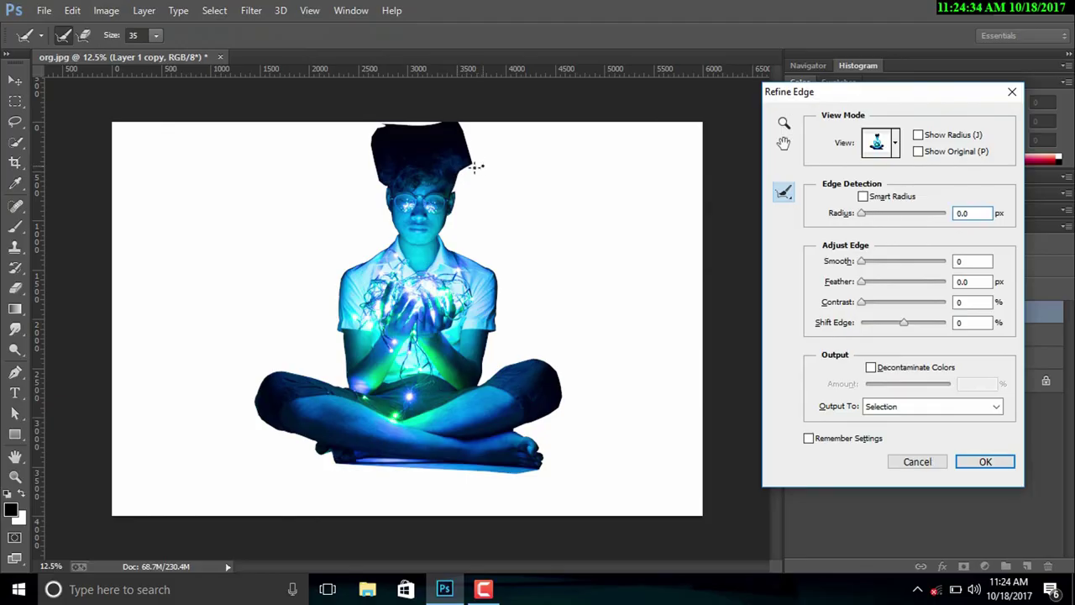
scroll(475, 167, "up", 5)
left_click_drag(488, 168, 496, 255)
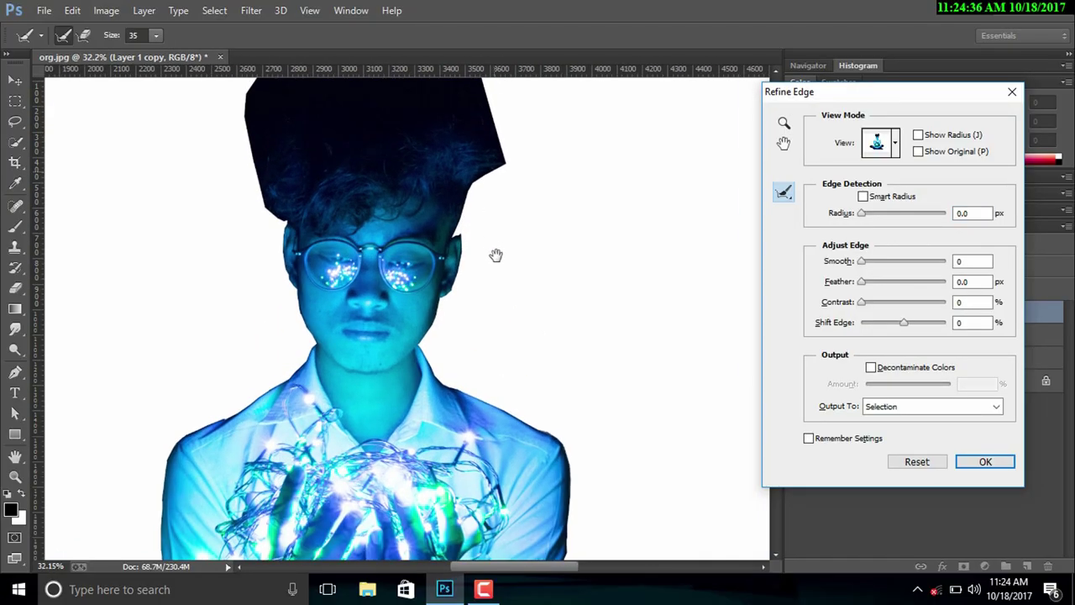
scroll(495, 255, "up", 5)
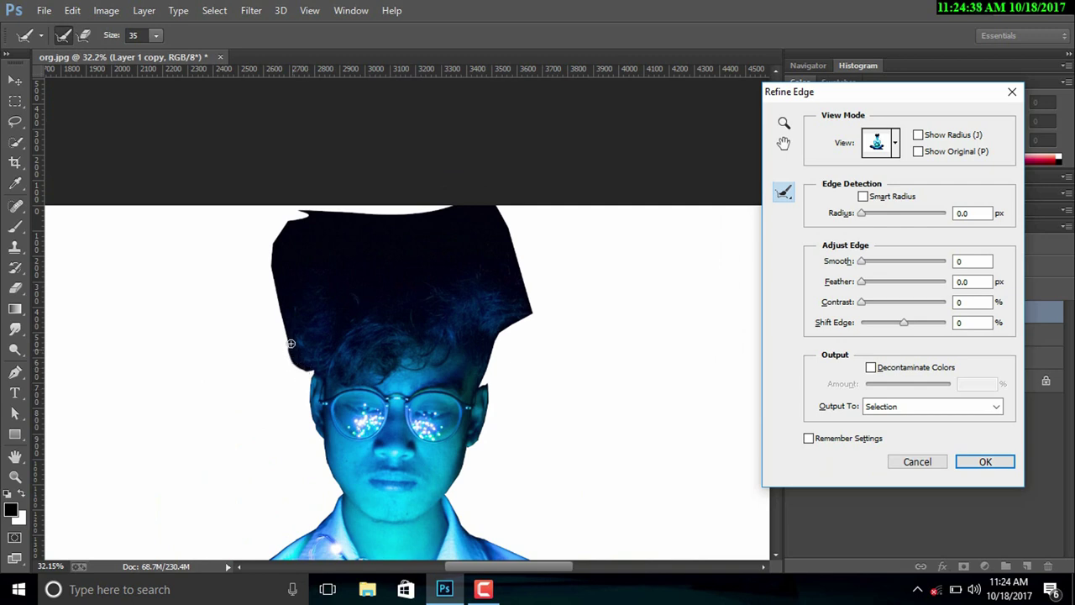
left_click_drag(291, 328, 294, 362)
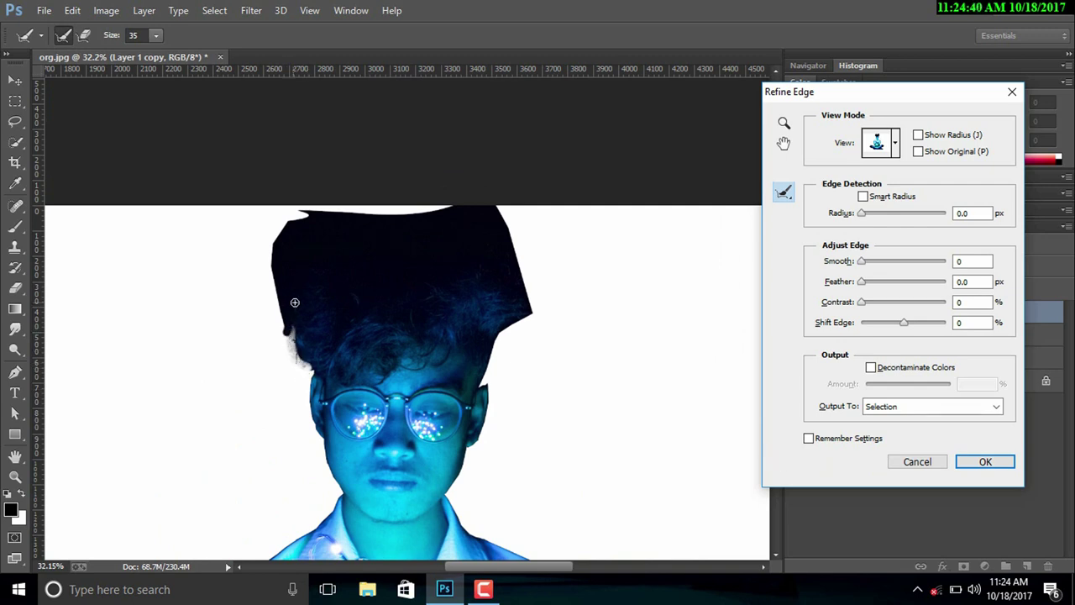
left_click_drag(295, 303, 288, 336)
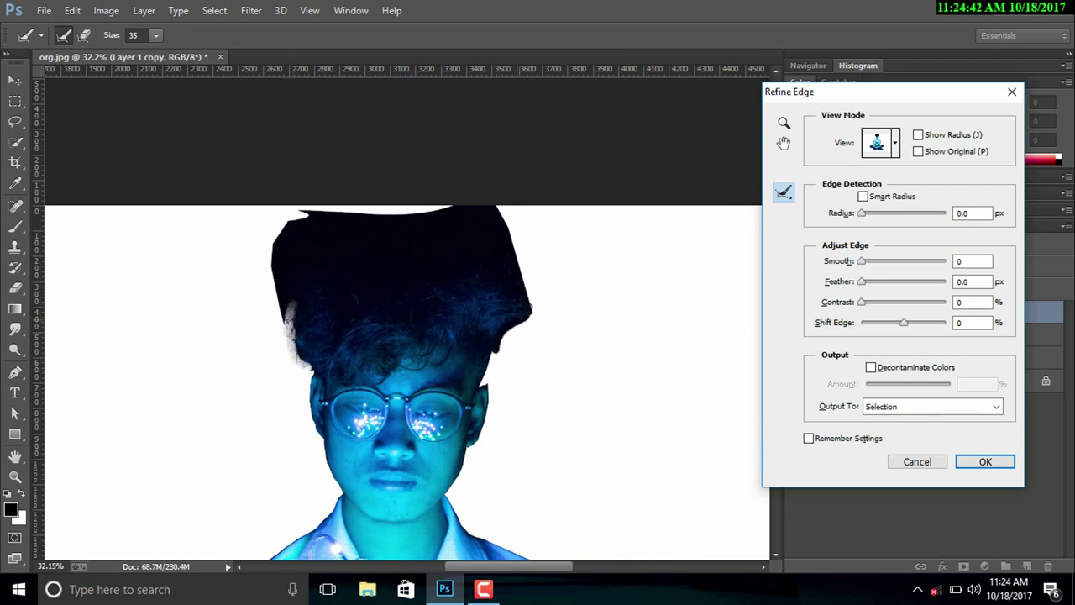
mouse_move(514, 334)
left_mouse_down()
mouse_move(496, 361)
mouse_move(522, 315)
mouse_move(497, 285)
left_mouse_up()
key("bracketright")
key("bracketright")
key("bracketright")
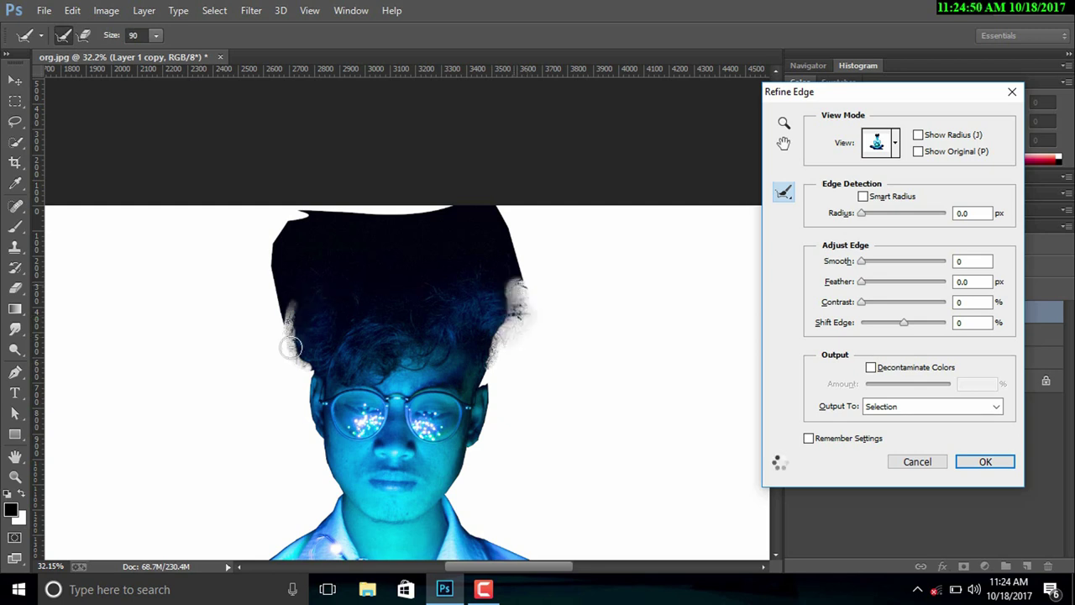
left_click_drag(288, 353, 275, 296)
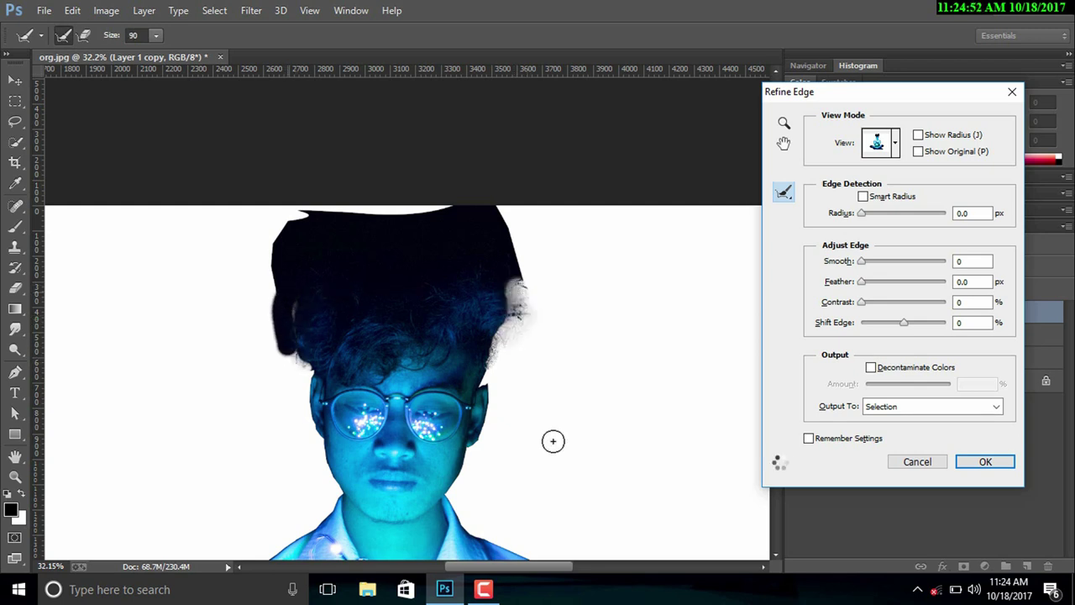
Enable Smart Radius at 2.6 px, add slight Smooth, and apply the refinement.
left_click(864, 198)
left_click_drag(869, 215, 875, 217)
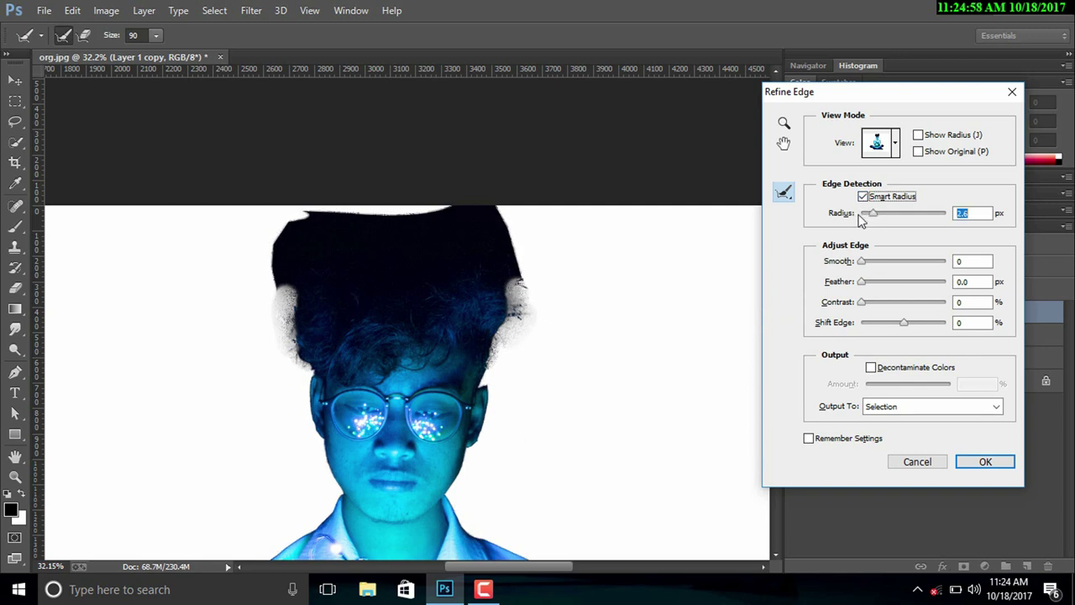
mouse_move(524, 278)
left_mouse_down()
mouse_move(503, 217)
mouse_move(260, 268)
mouse_move(301, 228)
left_mouse_up()
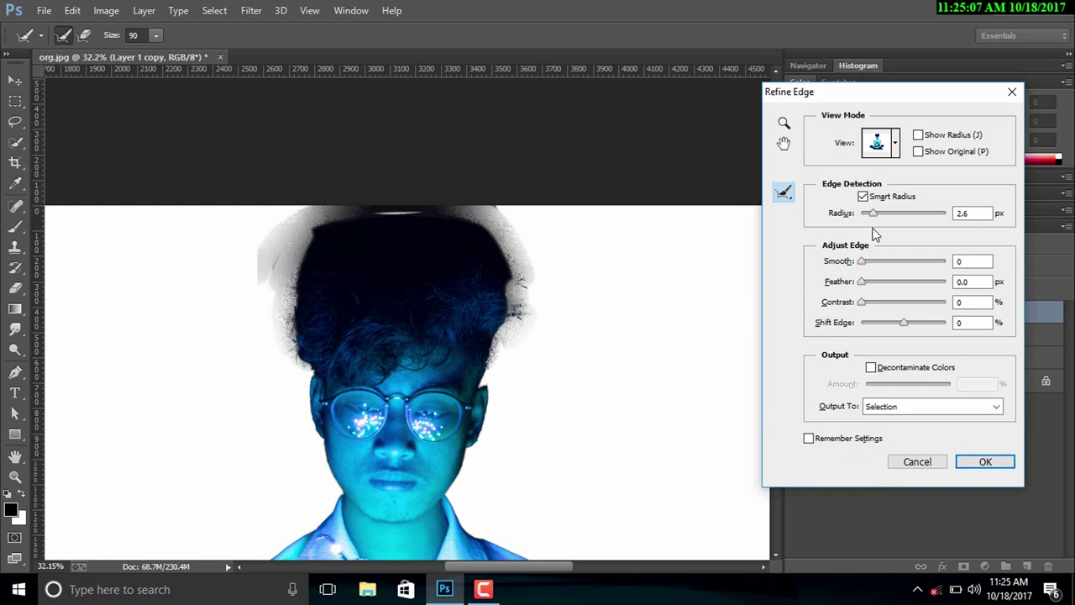
left_click_drag(861, 261, 866, 261)
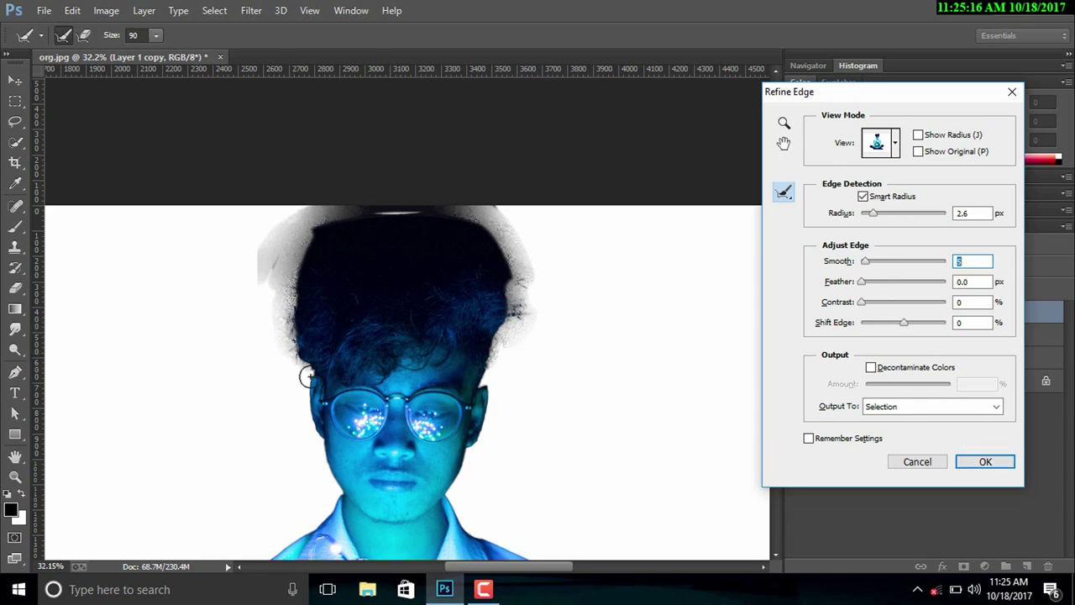
scroll(353, 387, "down", 5)
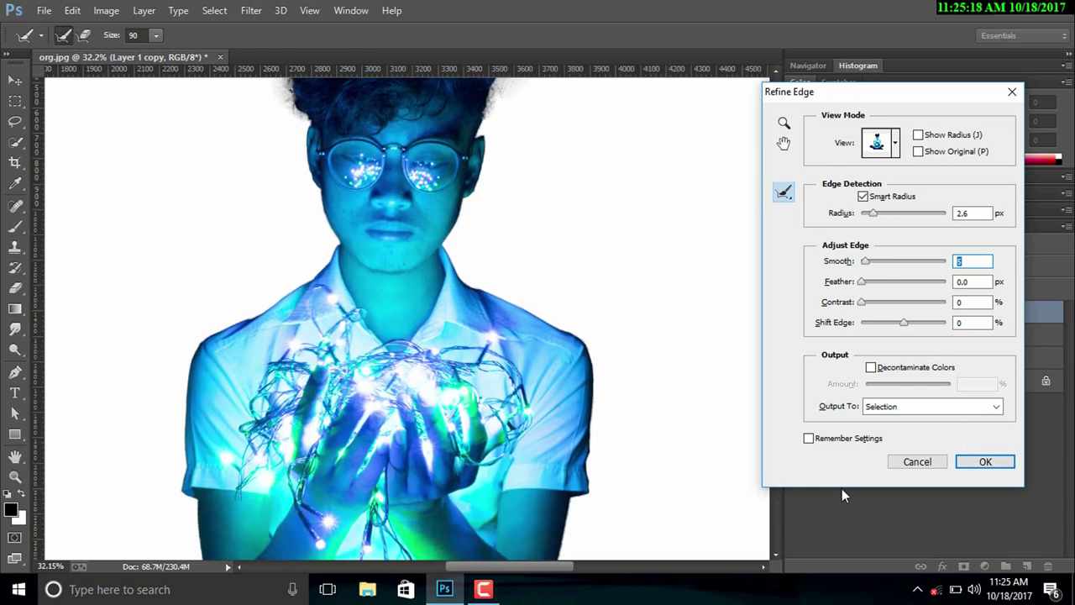
left_click(965, 462)
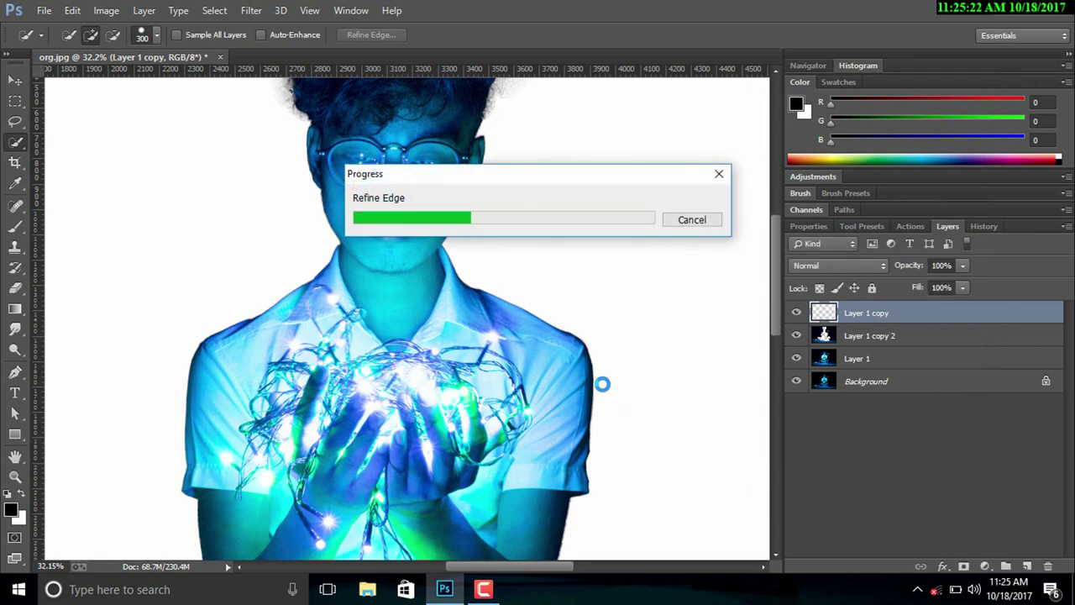
Load the boy's outline on Layer 1 copy 2 and Content-Aware fill it.
key("ctrl+minus")
key("ctrl+minus")
key("ctrl+minus")
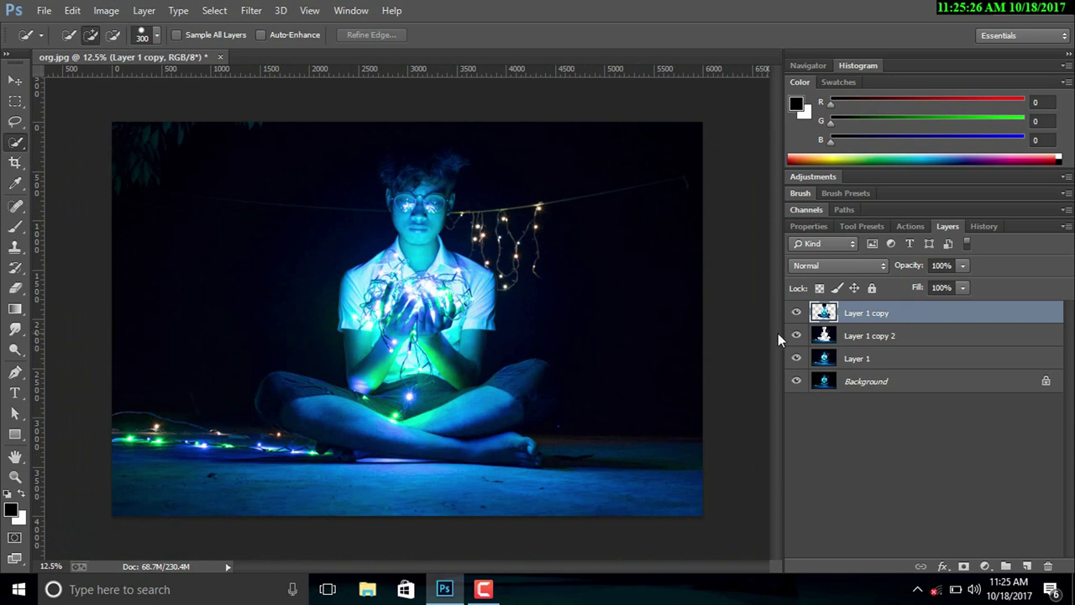
left_click(822, 317, "ctrl")
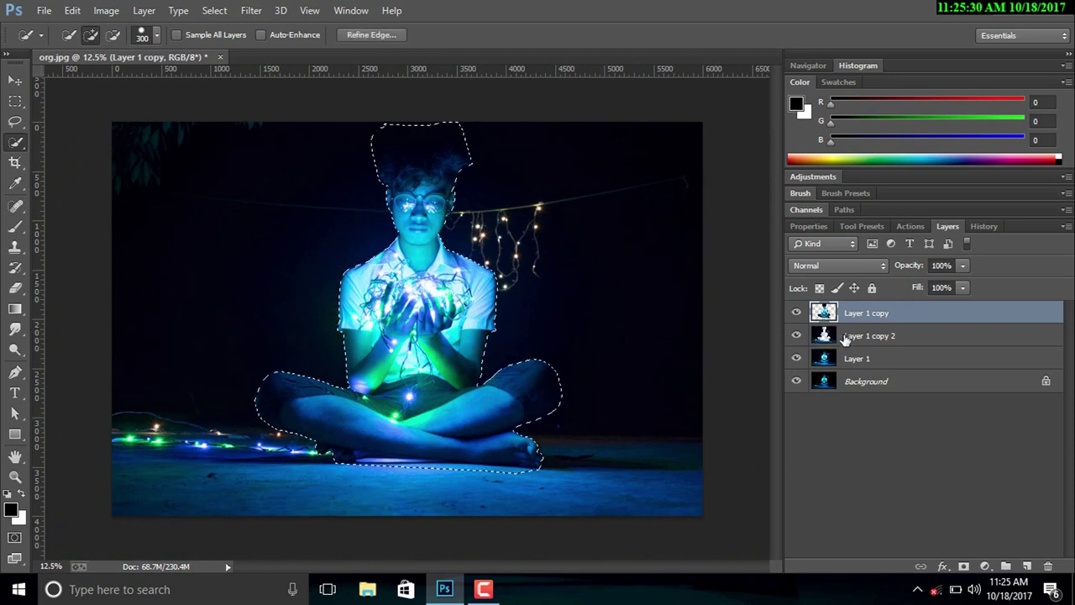
left_click(846, 337)
right_click(559, 387)
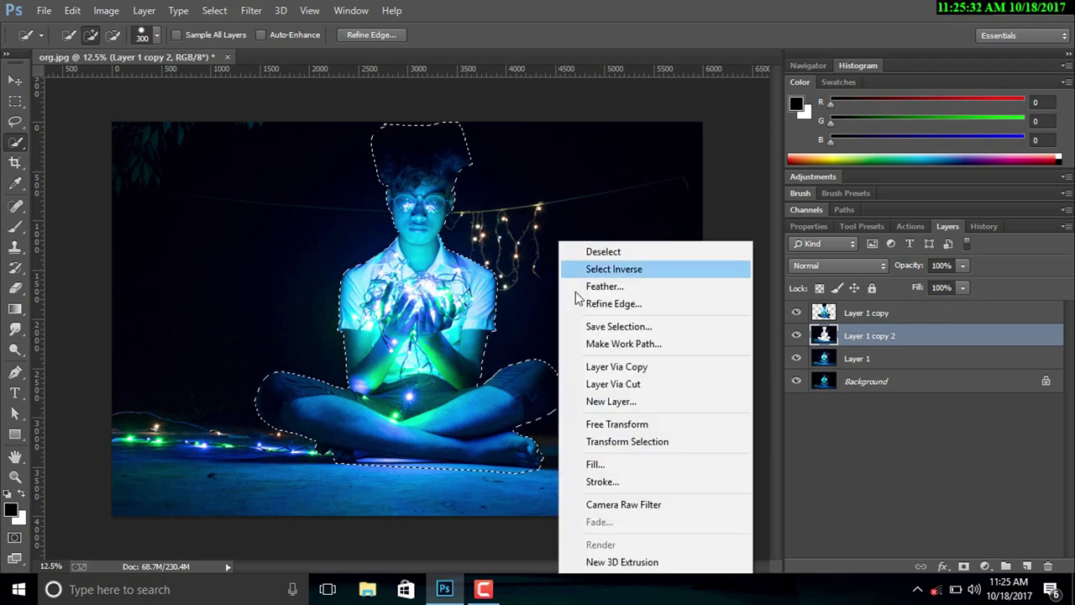
left_click(605, 464)
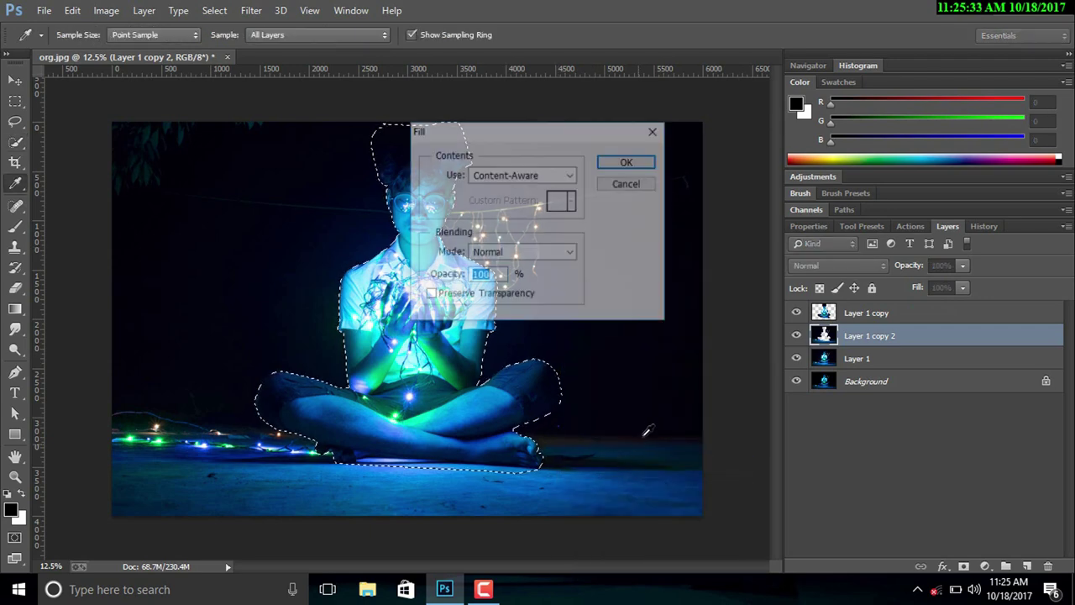
left_click(628, 162)
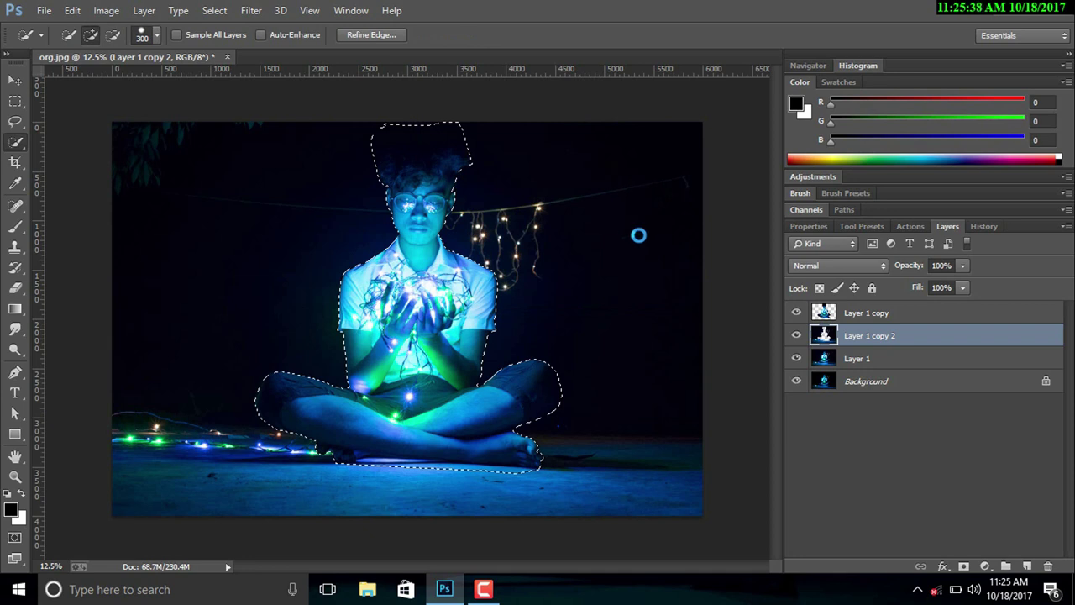
Rerun the Content-Aware fill, toggle the cutout layer to check it, and deselect.
key("shift+BackSpace")
key("Return")
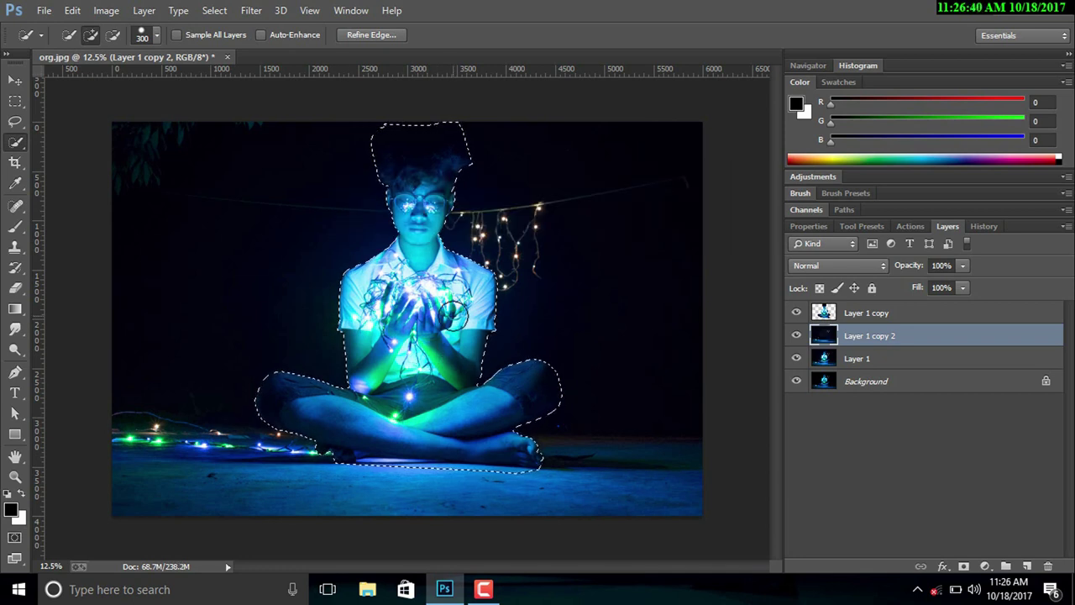
left_click(797, 312)
left_click(797, 312)
key("ctrl+d")
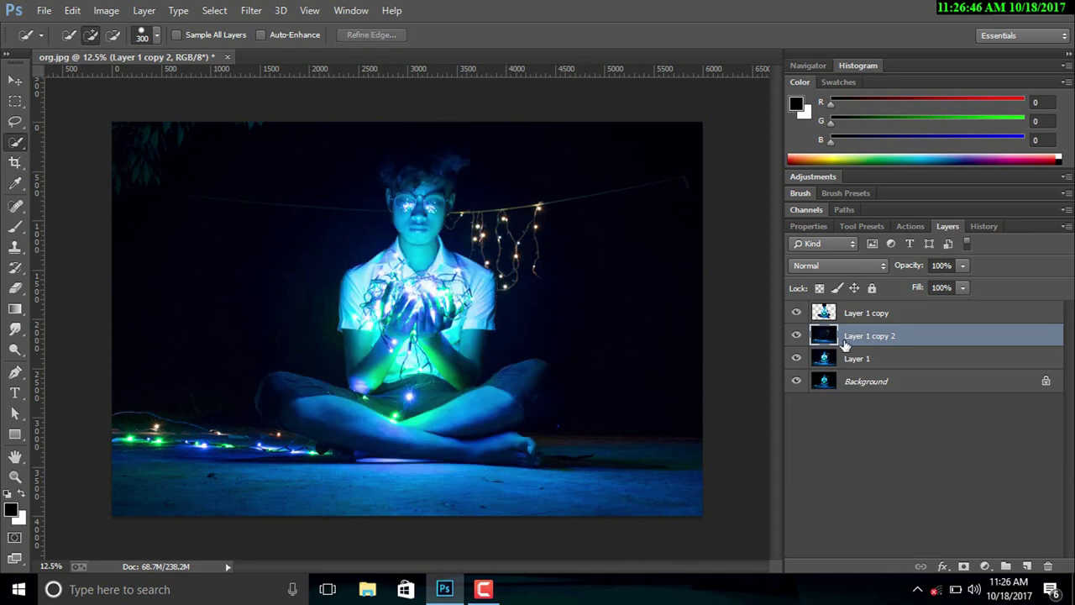
Duplicate the filled background layer and flip the copy horizontally.
left_click_drag(846, 342, 1030, 571)
left_click_drag(996, 336, 1026, 565)
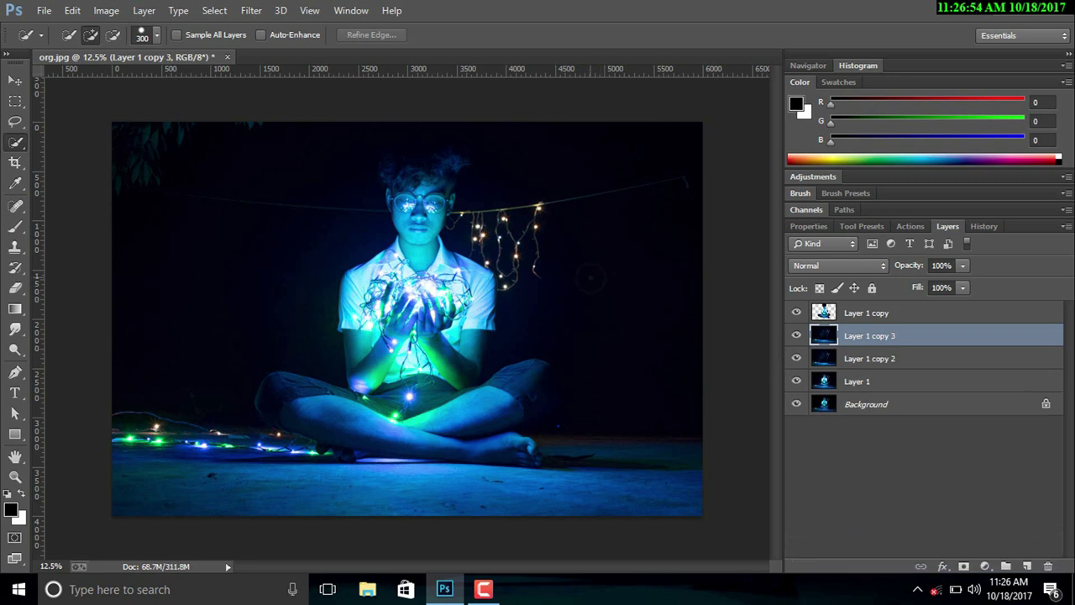
key("ctrl+t")
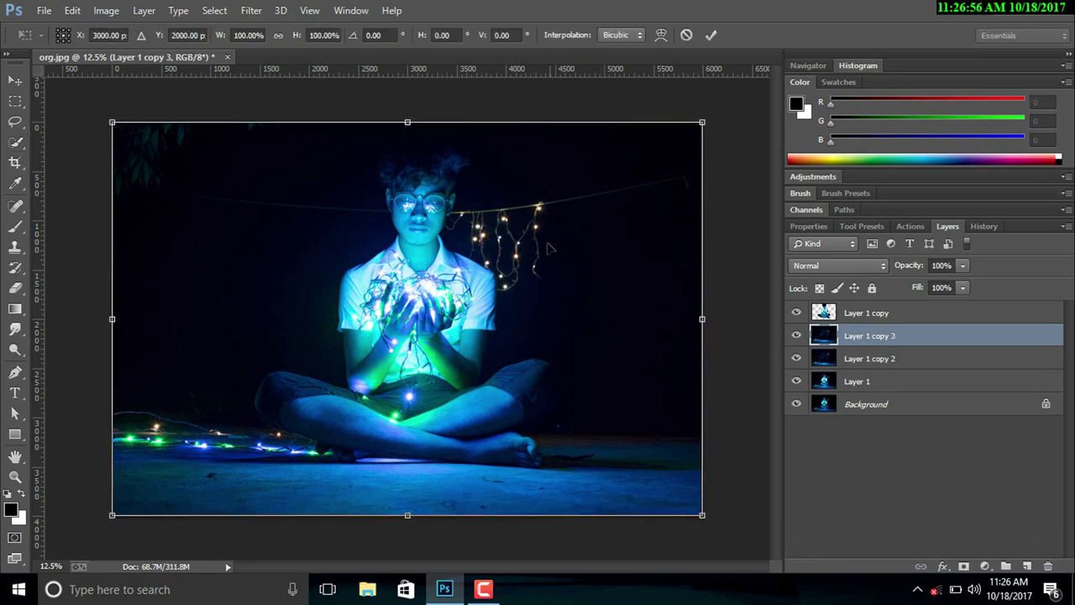
right_click(548, 246)
left_click(561, 477)
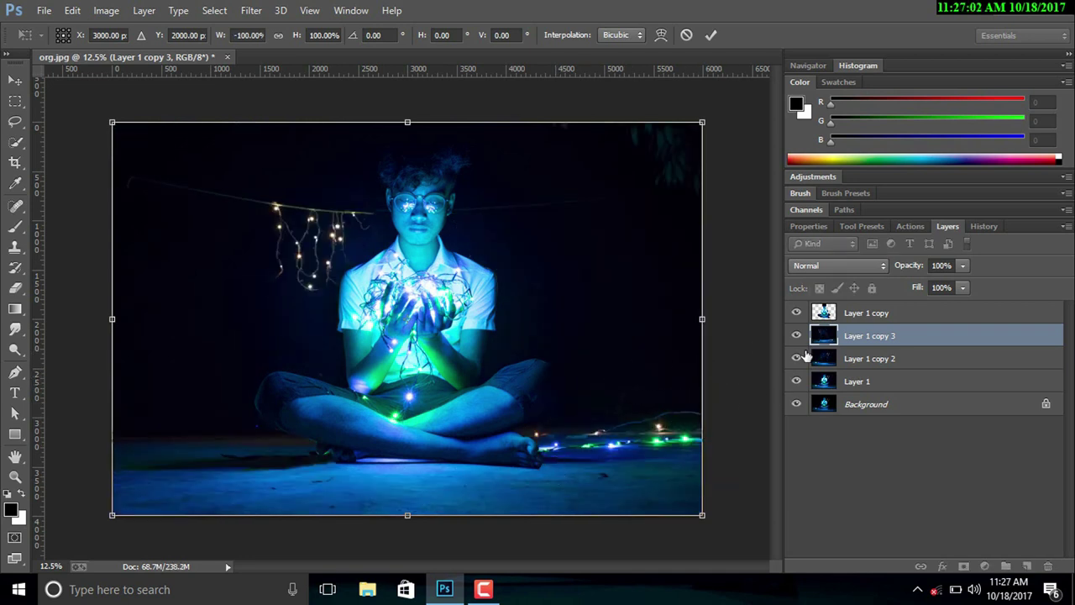
Set the flipped copy to Screen blend mode, commit the transform, and select Layer 1 copy.
left_click(837, 267)
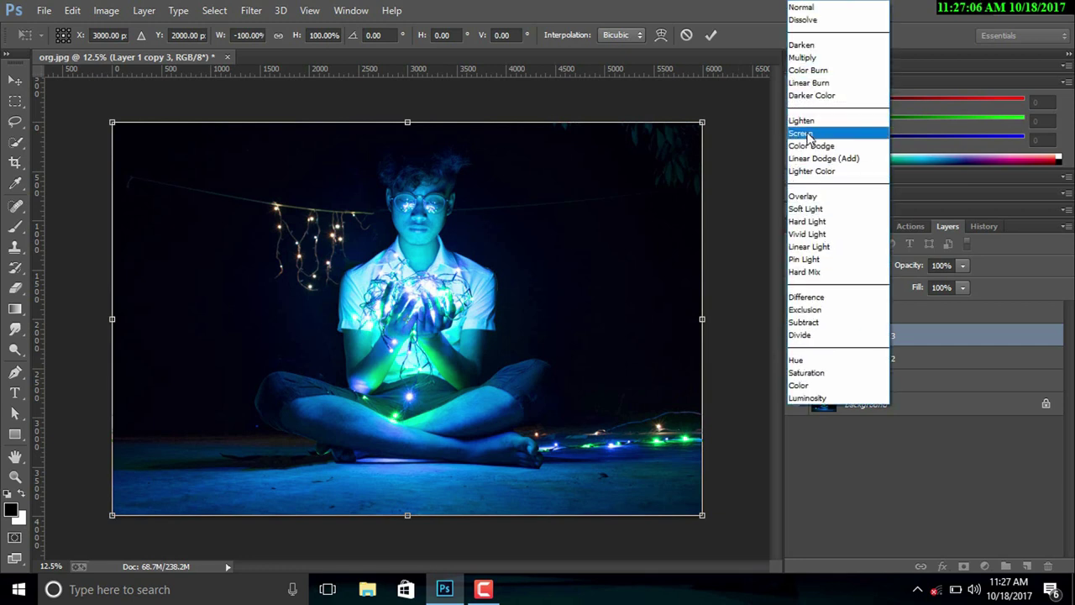
left_click(801, 132)
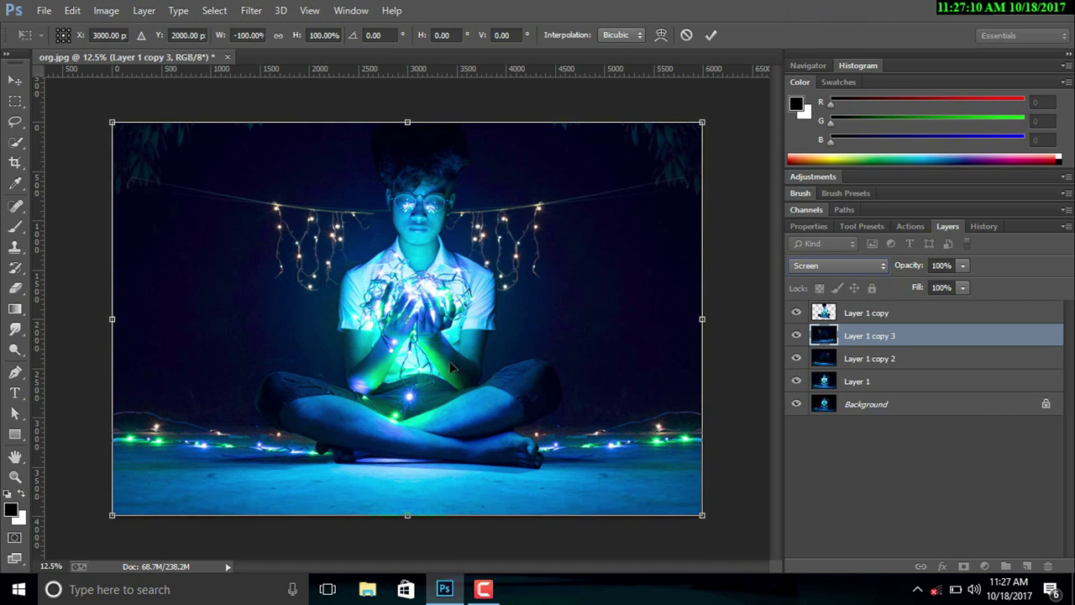
left_click(711, 35)
left_click(15, 141)
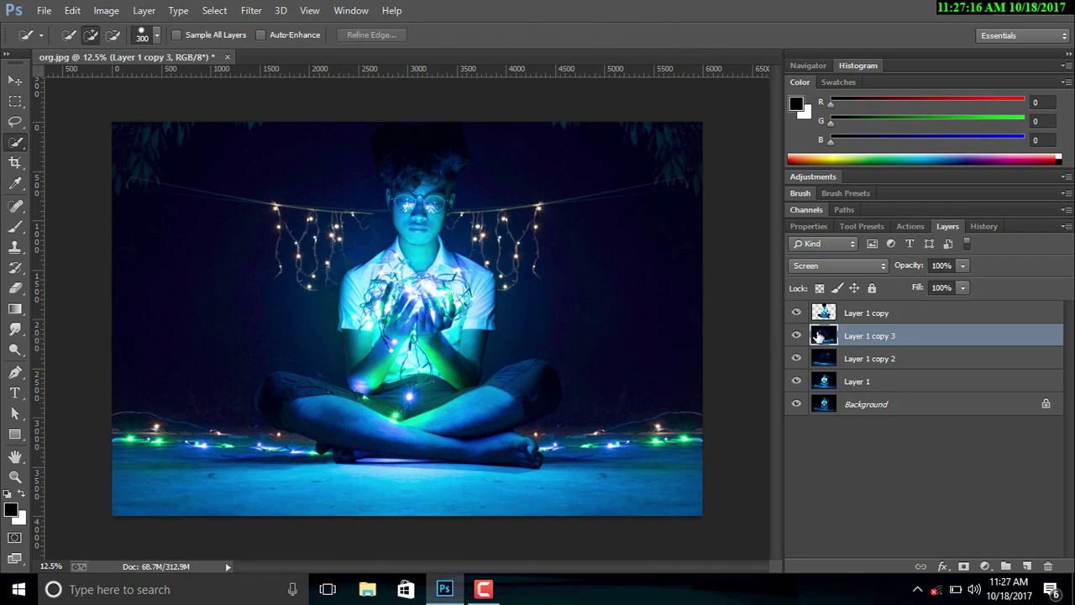
left_click(849, 314)
Add a layer mask to Layer 1 copy and set up the brush for erasing.
left_click(964, 567)
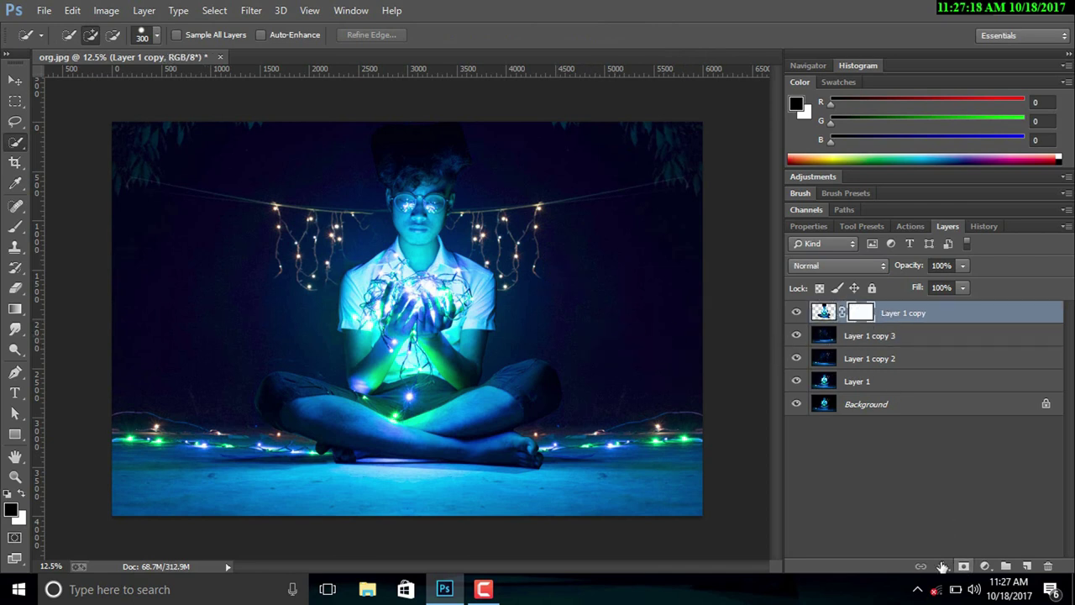
scroll(418, 202, "up", 2)
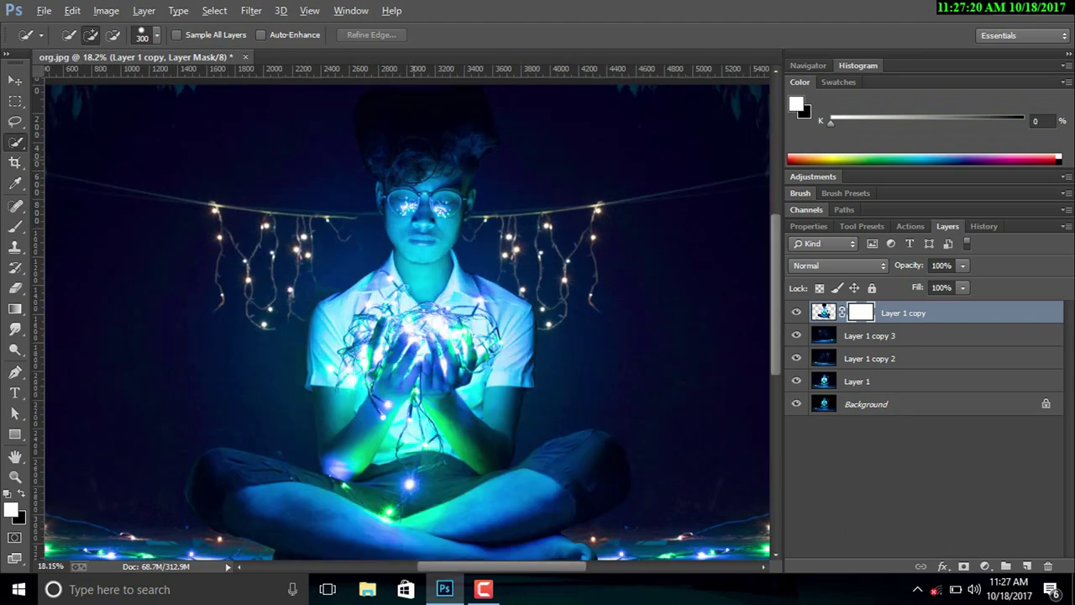
scroll(417, 201, "up", 2)
scroll(417, 202, "up", 2)
scroll(417, 202, "up", 2)
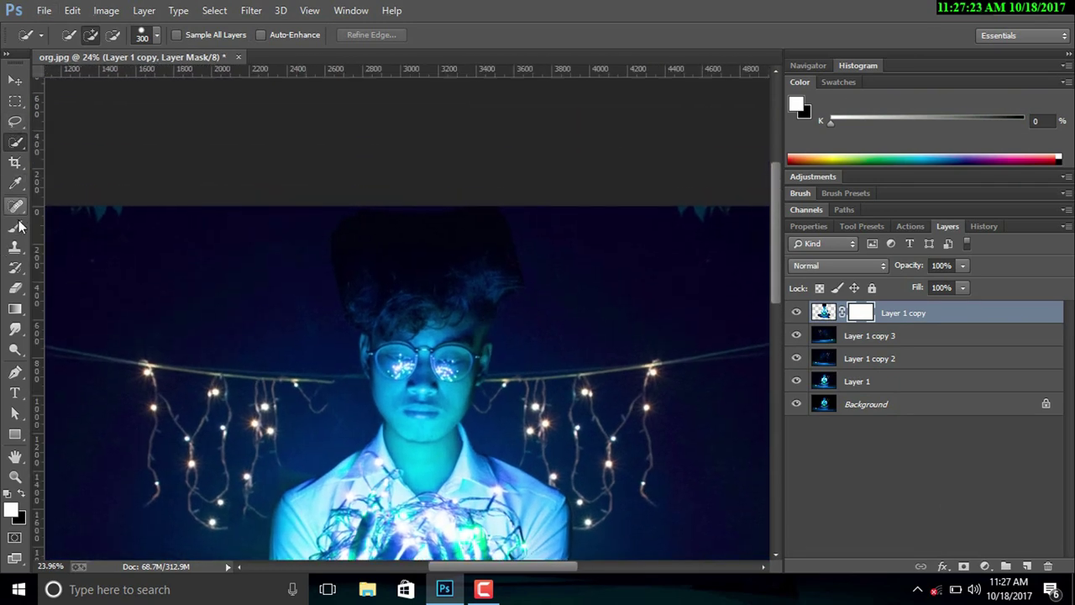
left_click(15, 288)
right_click(273, 296)
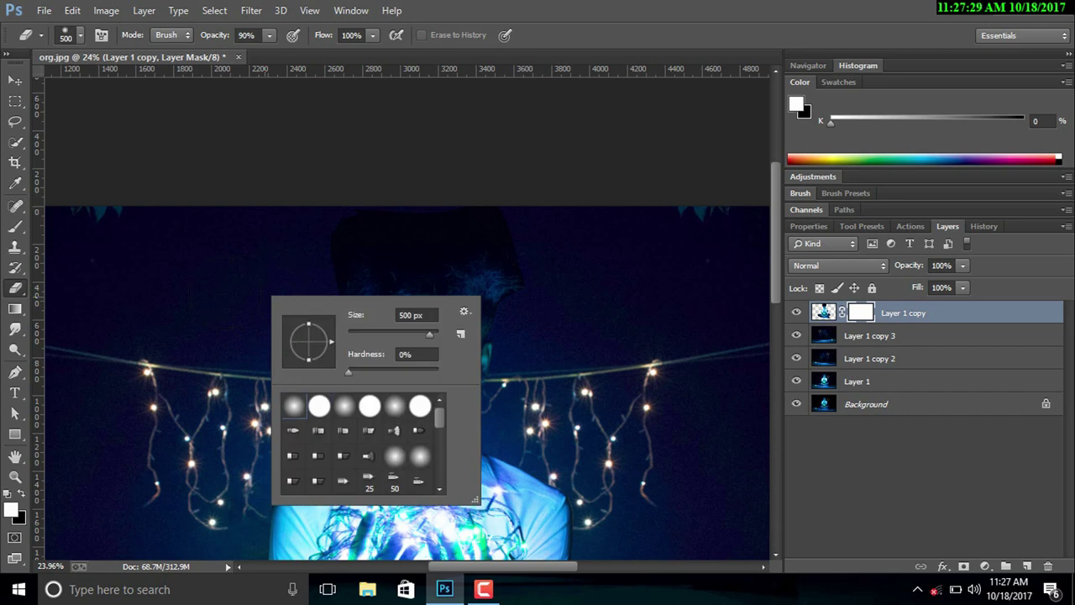
left_click(315, 206)
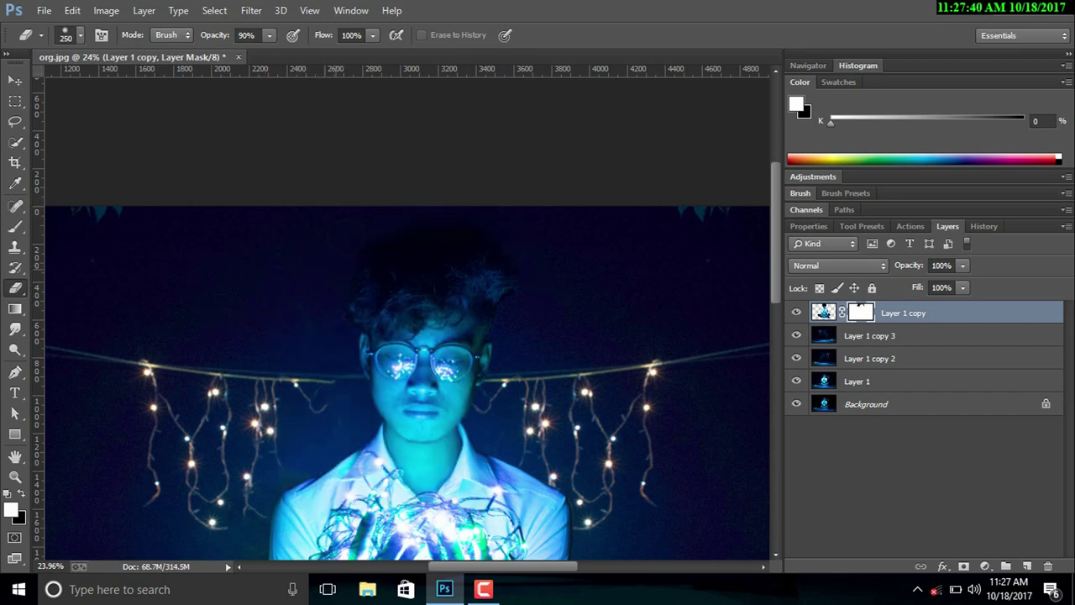
scroll(389, 370, "down", 3)
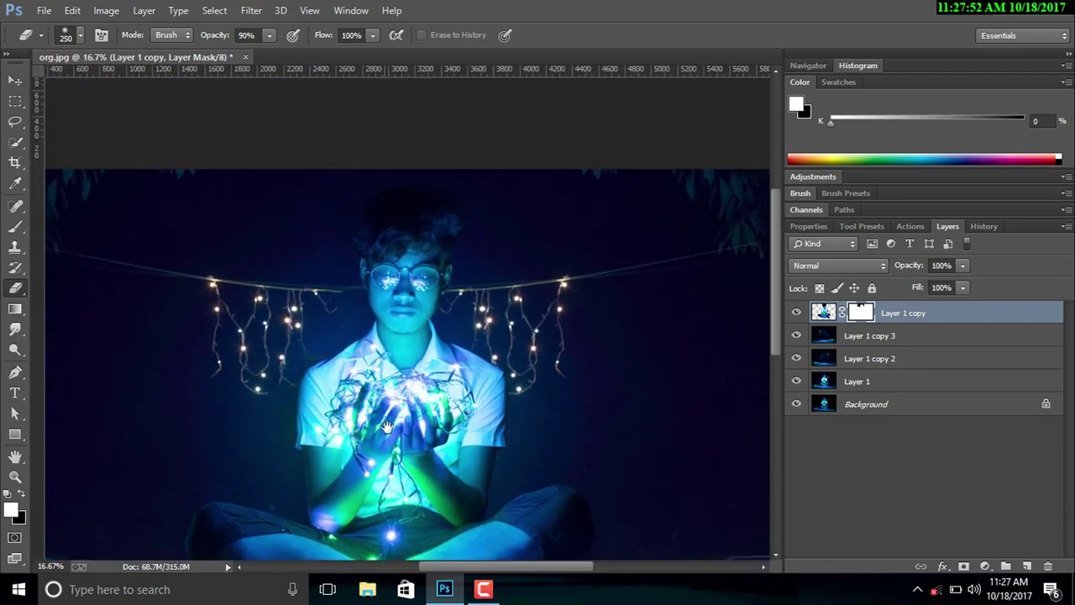
left_click_drag(389, 370, 367, 498)
scroll(416, 369, "up", 2)
scroll(416, 370, "up", 2)
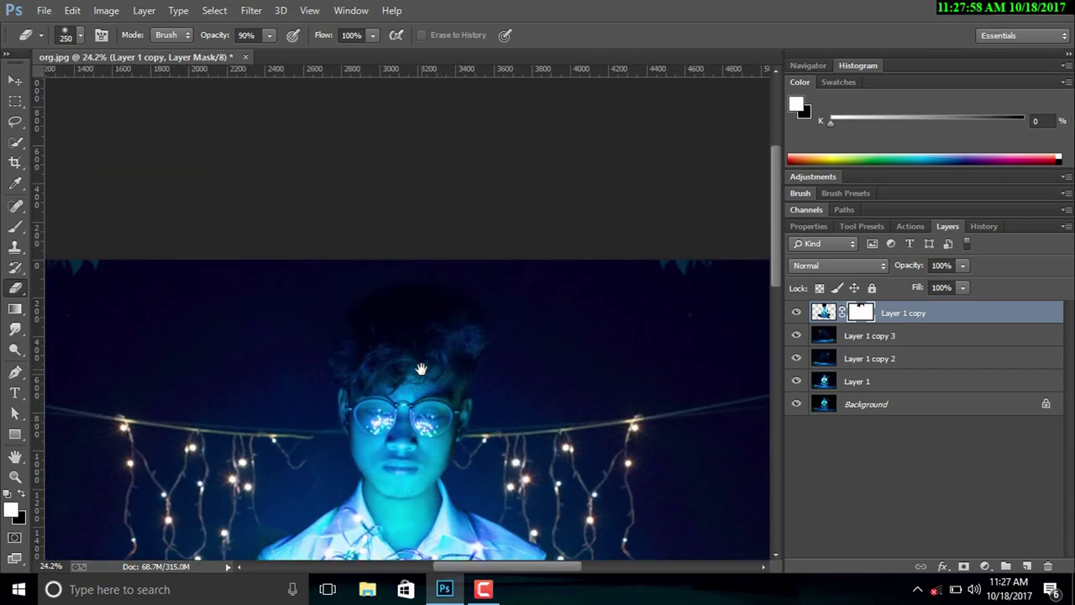
Check Layer 1 copy's mask with the red overlay and toggle the layer to compare.
key("x")
key("backslash")
key("backslash")
key("x")
left_click(796, 313)
left_click(796, 312)
key("x")
key("backslash")
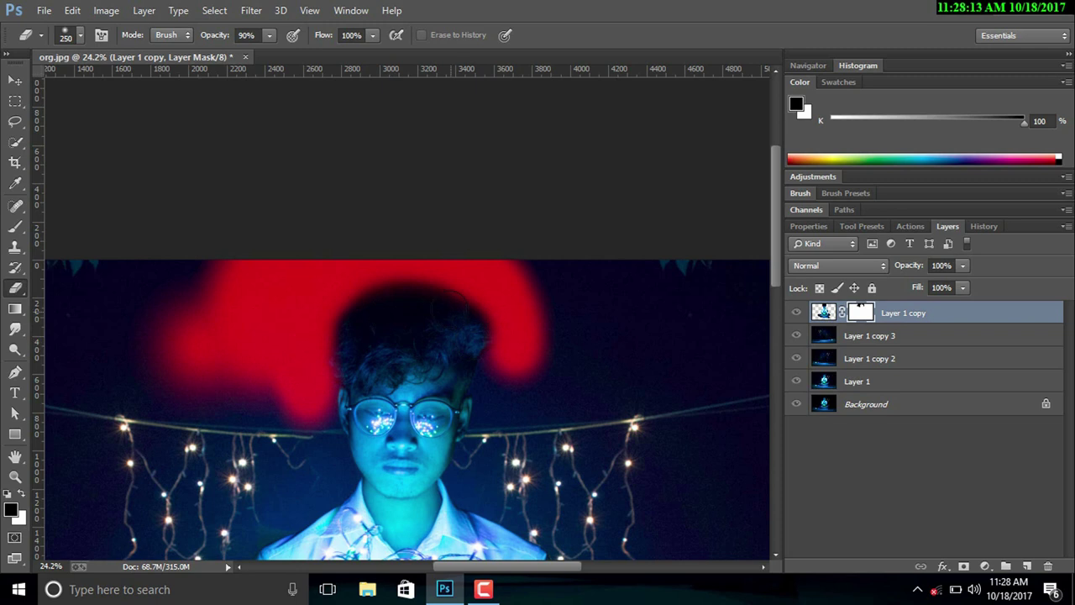
key("backslash")
key("x")
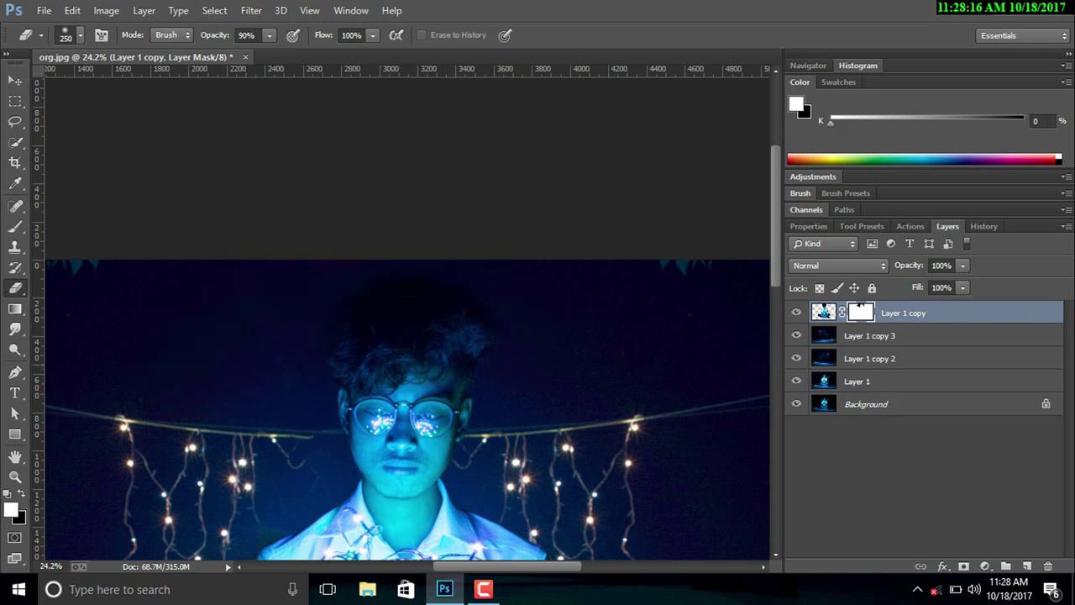
Apply Layer 1 copy's mask, fit the photo, and merge Layer 1 copy 3 into copy 2.
right_click(861, 315)
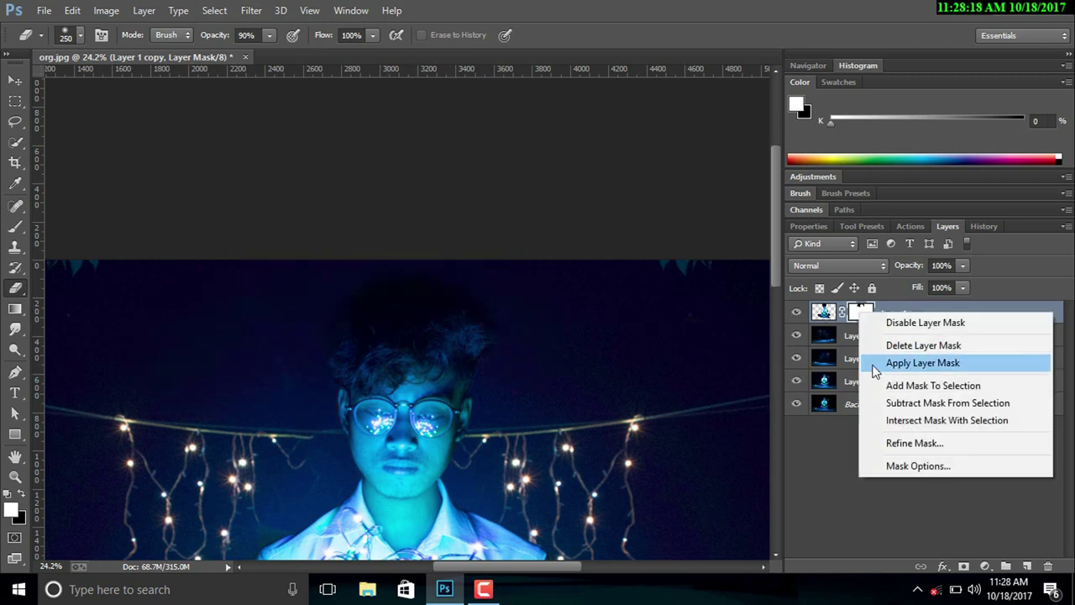
left_click(876, 365)
key("ctrl+minus")
key("ctrl+minus")
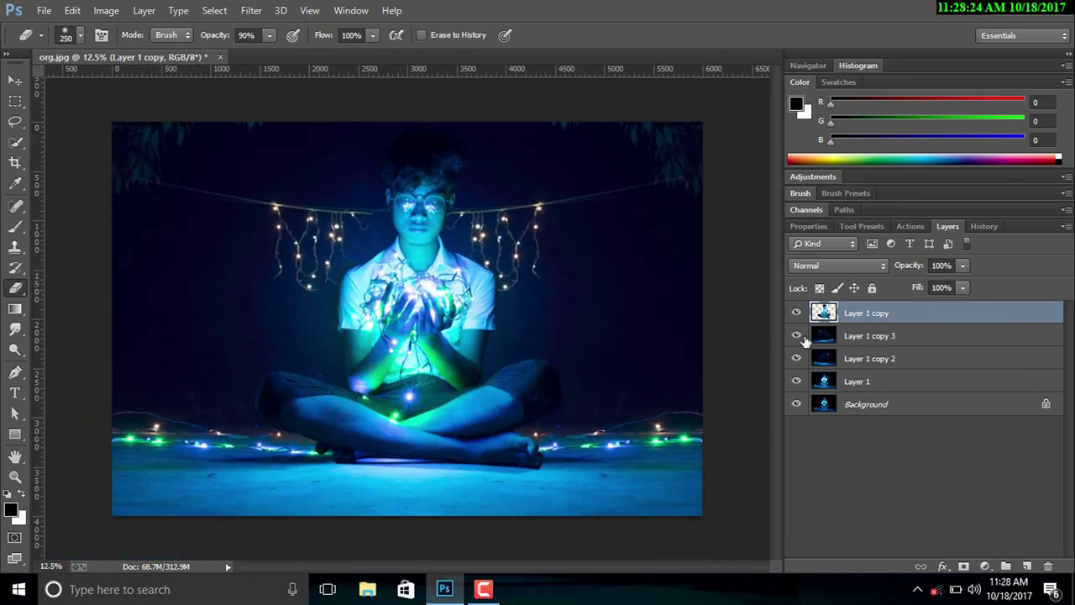
right_click(853, 336)
left_click(580, 450)
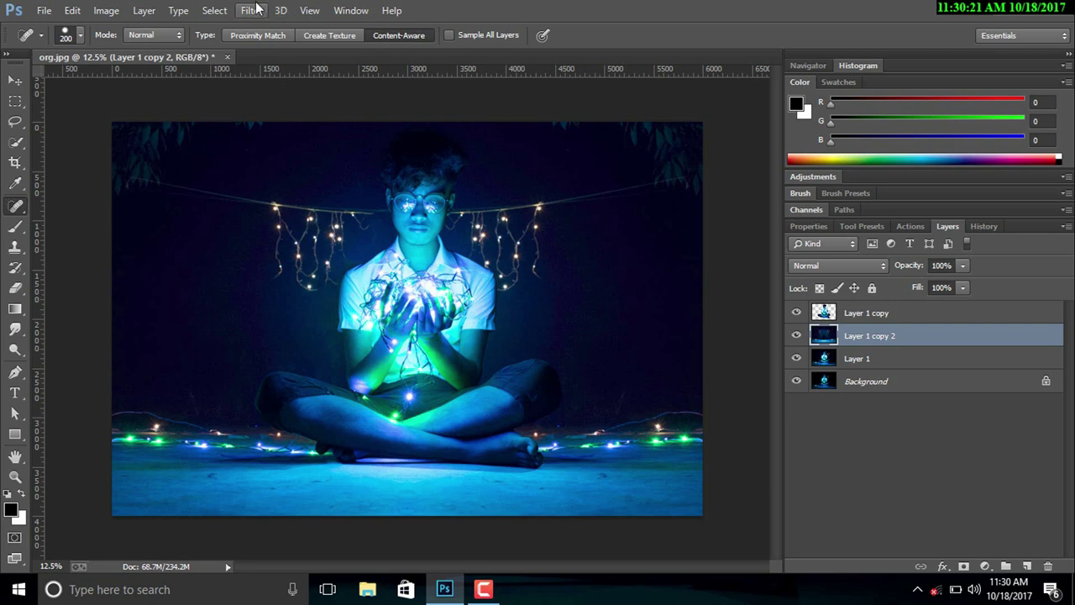
Start a Tilt-Shift blur and move its focus band down onto the floor lights.
left_click(251, 10)
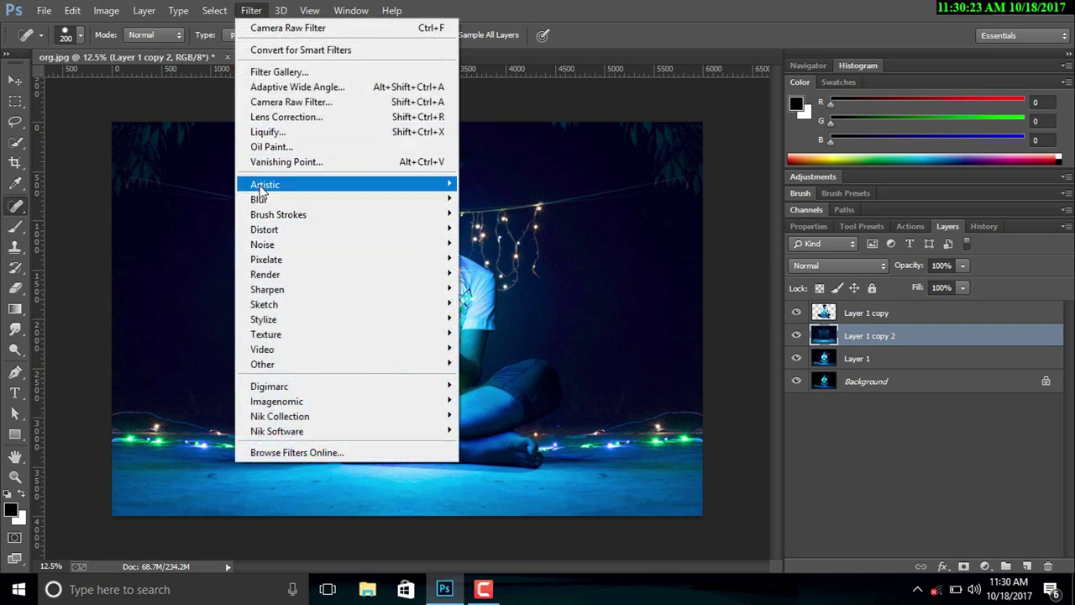
mouse_move(259, 200)
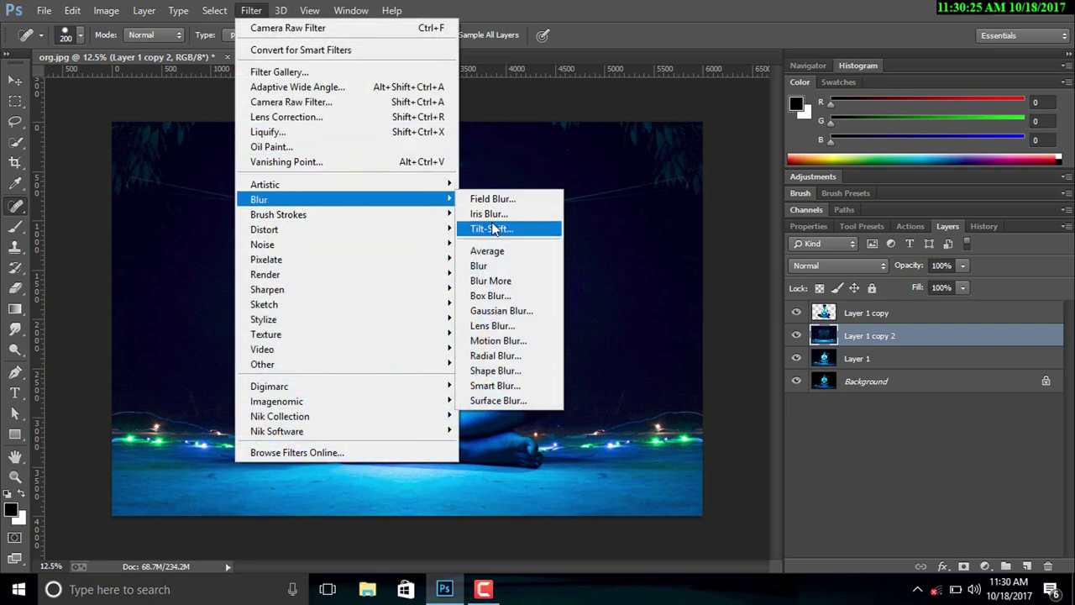
left_click(492, 229)
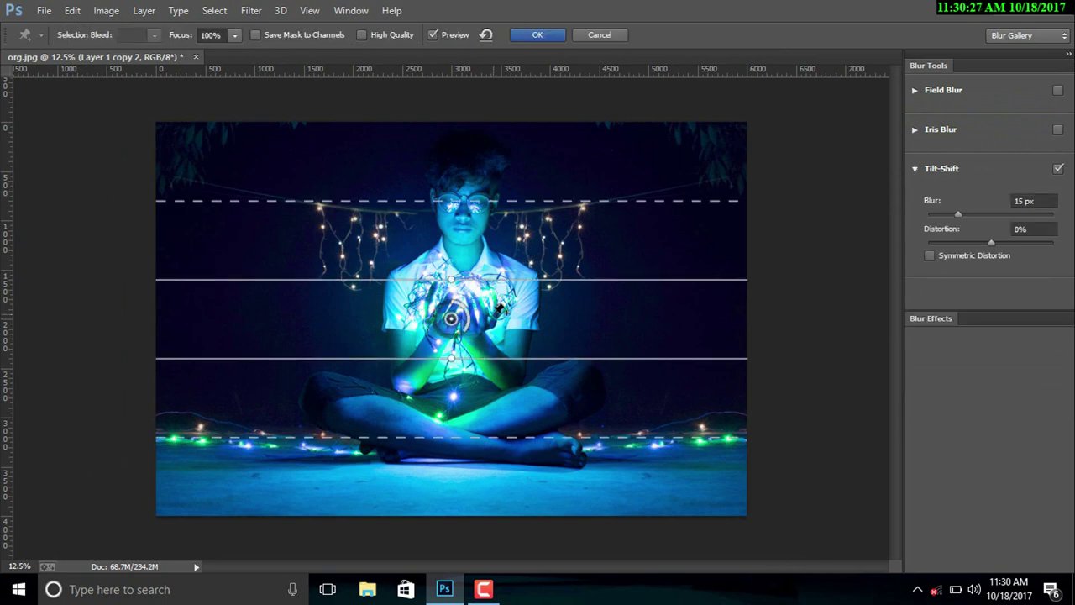
mouse_move(472, 358)
left_mouse_down()
mouse_move(474, 318)
mouse_move(460, 468)
left_mouse_up()
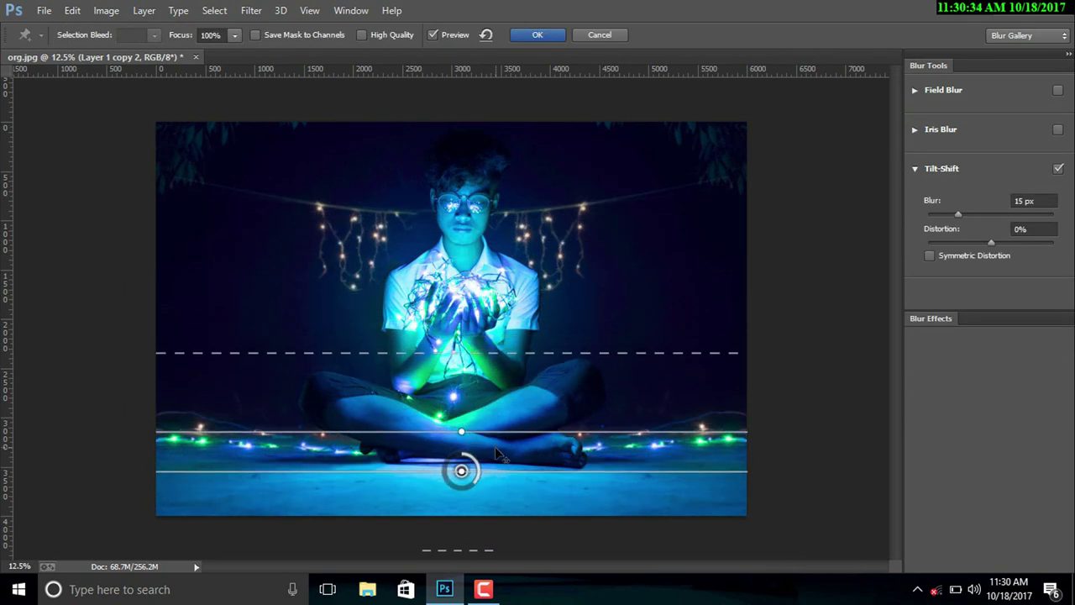
left_click_drag(495, 353, 492, 388)
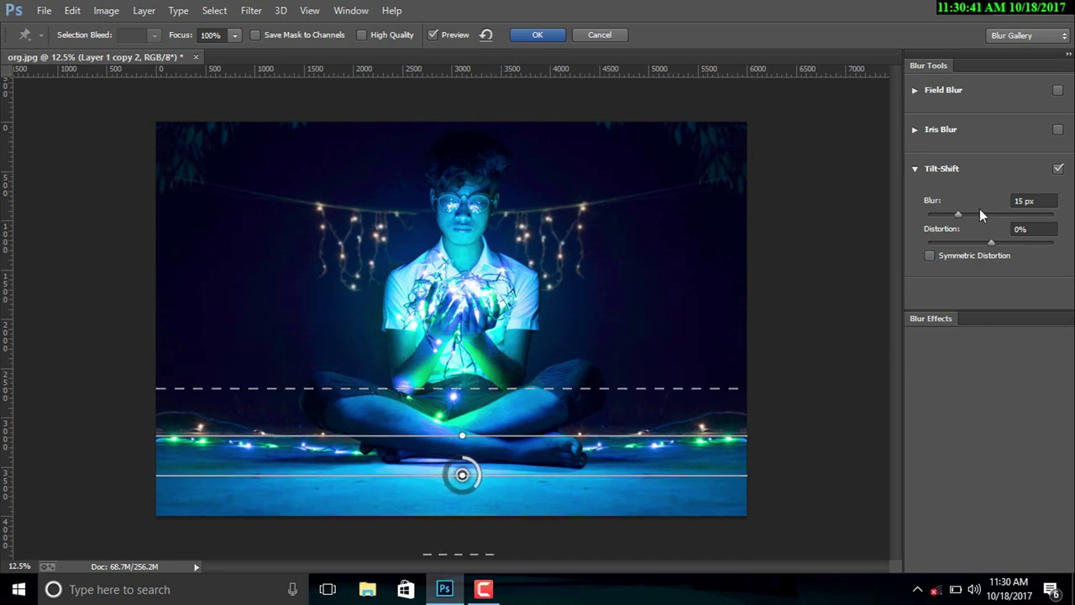
Set Blur 68 px, Light Bokeh 48%, Bokeh Color 18% and Light Range 106–223.
left_click_drag(979, 210, 983, 212)
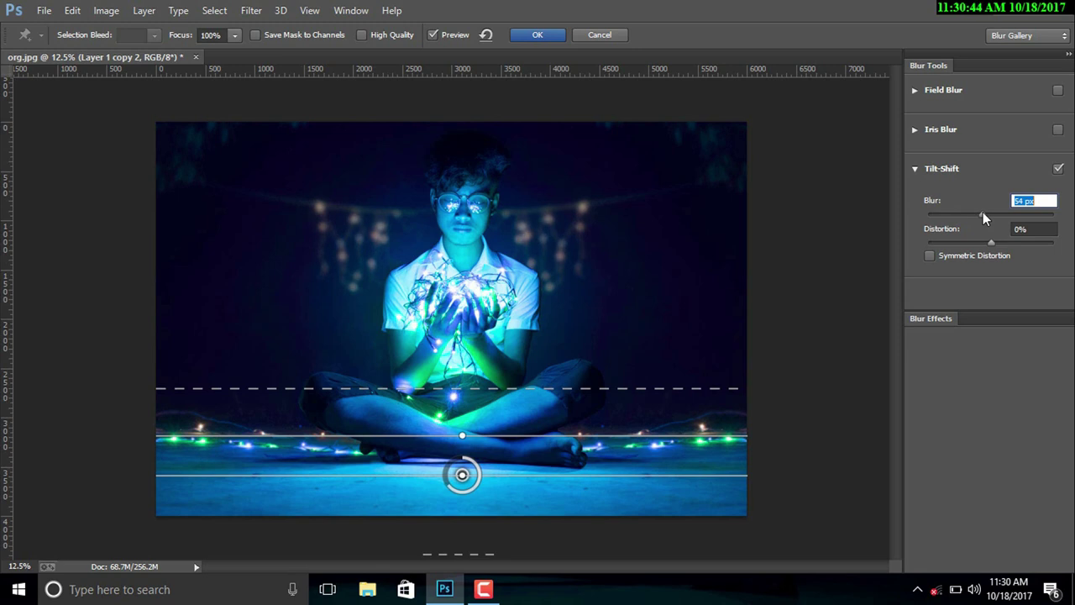
left_click(931, 320)
left_click_drag(935, 378, 987, 368)
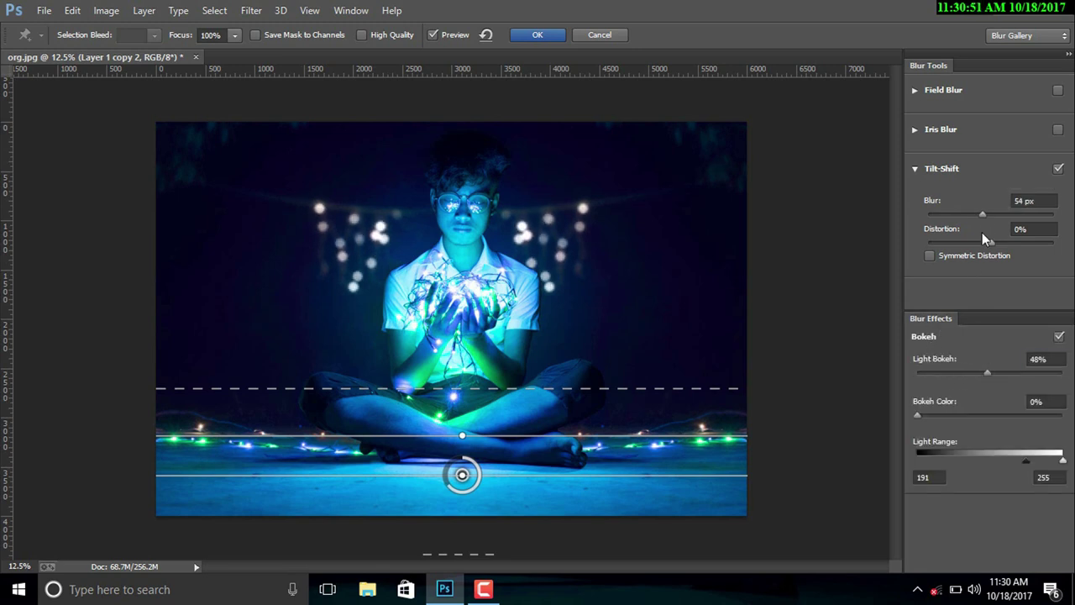
left_click_drag(982, 214, 986, 215)
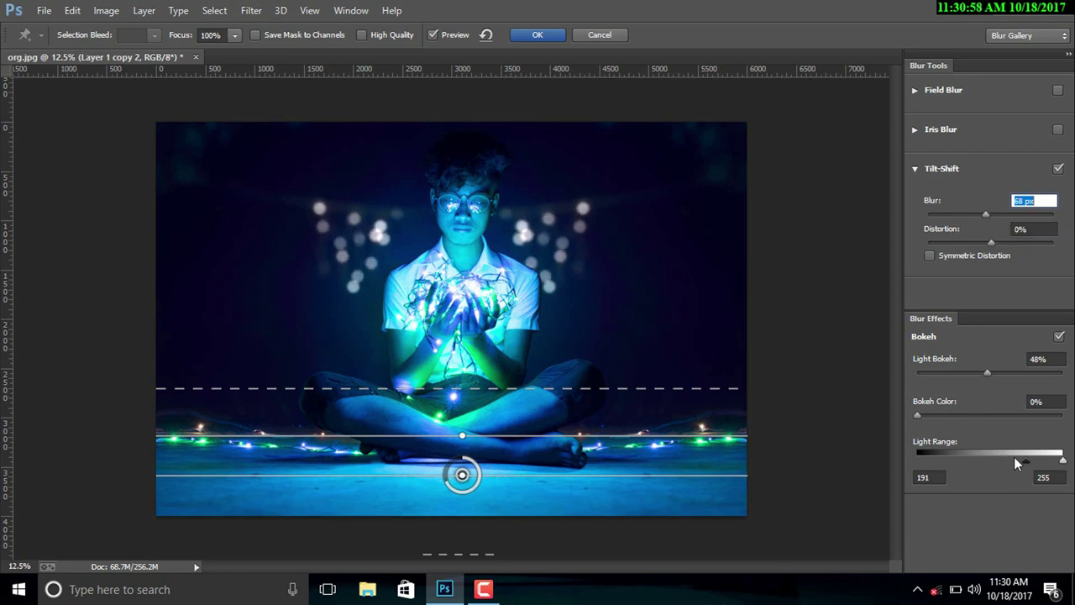
left_click_drag(1024, 459, 976, 467)
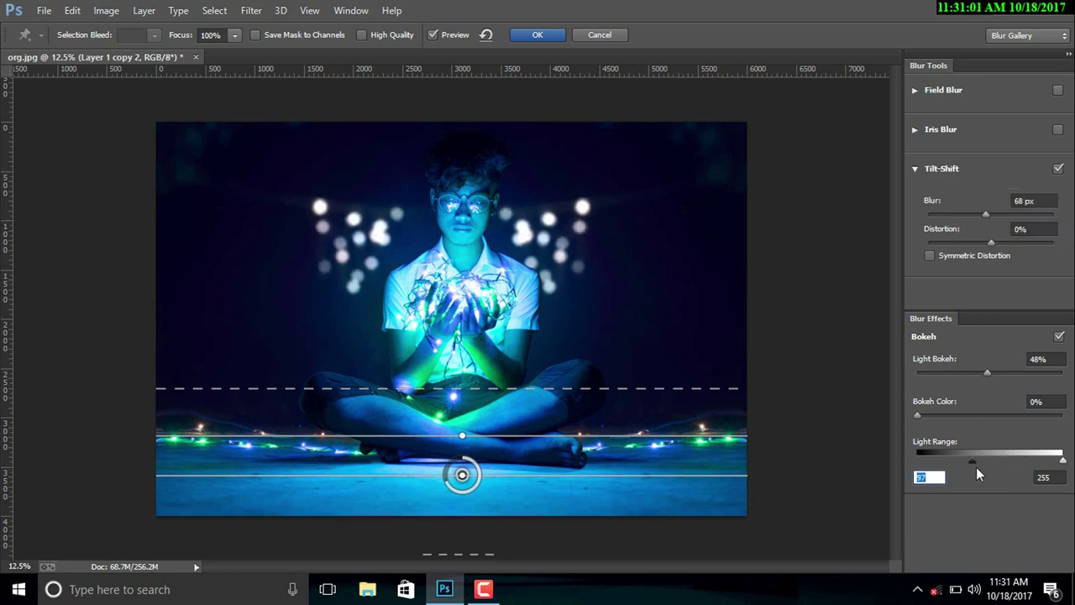
left_click_drag(1062, 460, 1045, 460)
left_click_drag(969, 460, 977, 458)
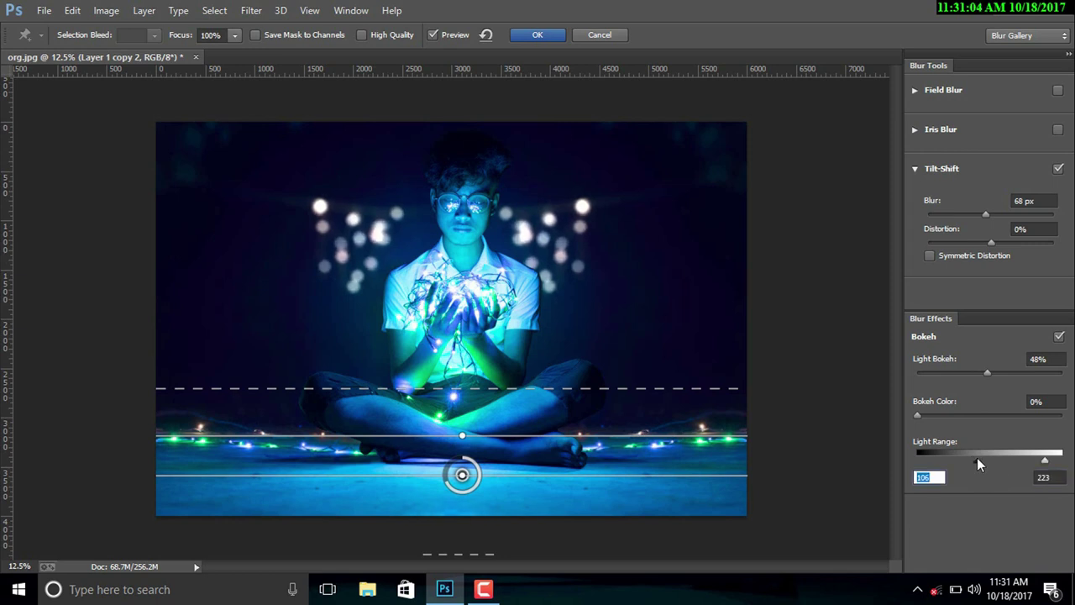
left_click_drag(917, 415, 943, 413)
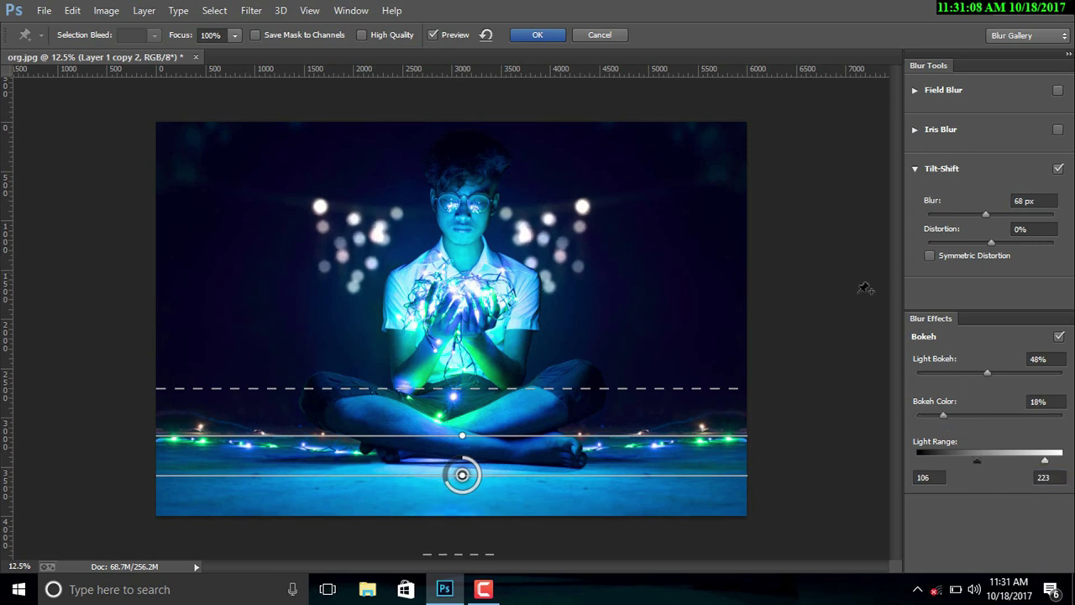
Fine-tune the focus band over the floor and apply the tilt-shift blur.
left_click_drag(503, 455, 500, 474)
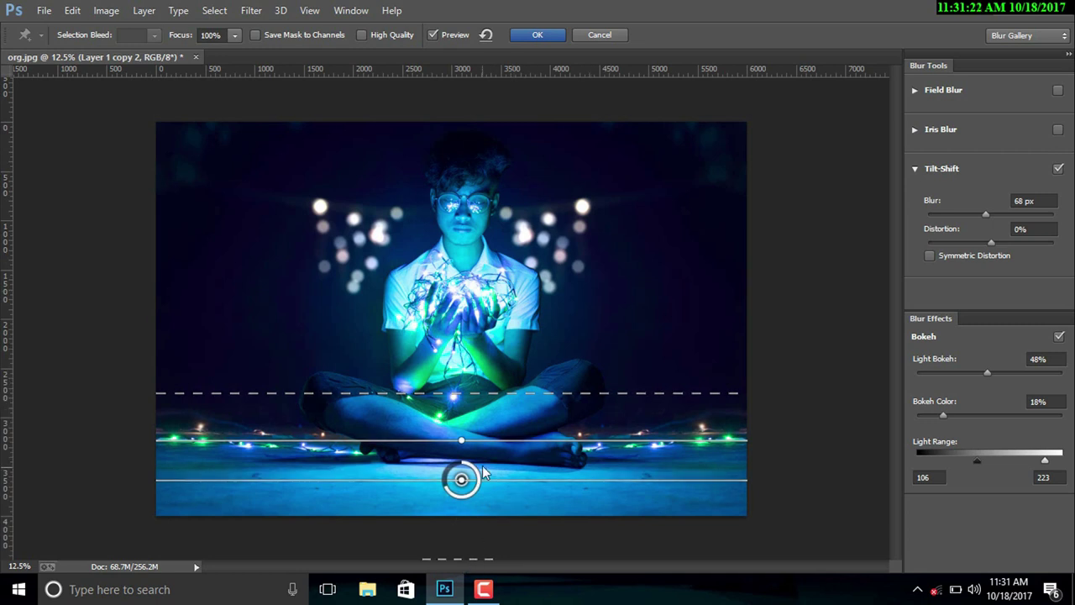
mouse_move(475, 476)
left_mouse_down()
mouse_move(478, 451)
mouse_move(497, 471)
left_mouse_up()
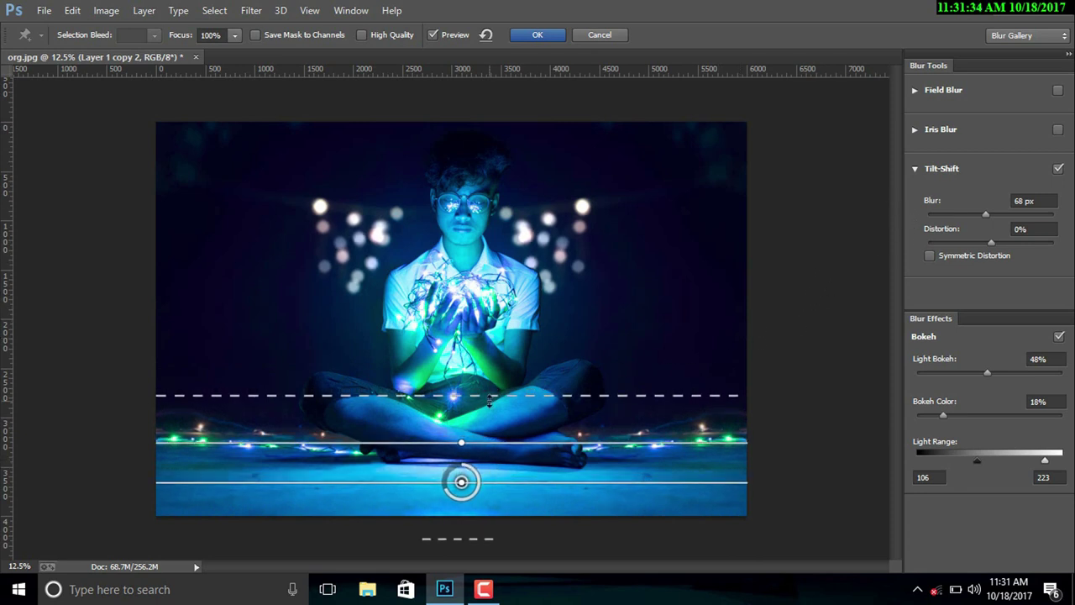
left_click_drag(488, 392, 489, 389)
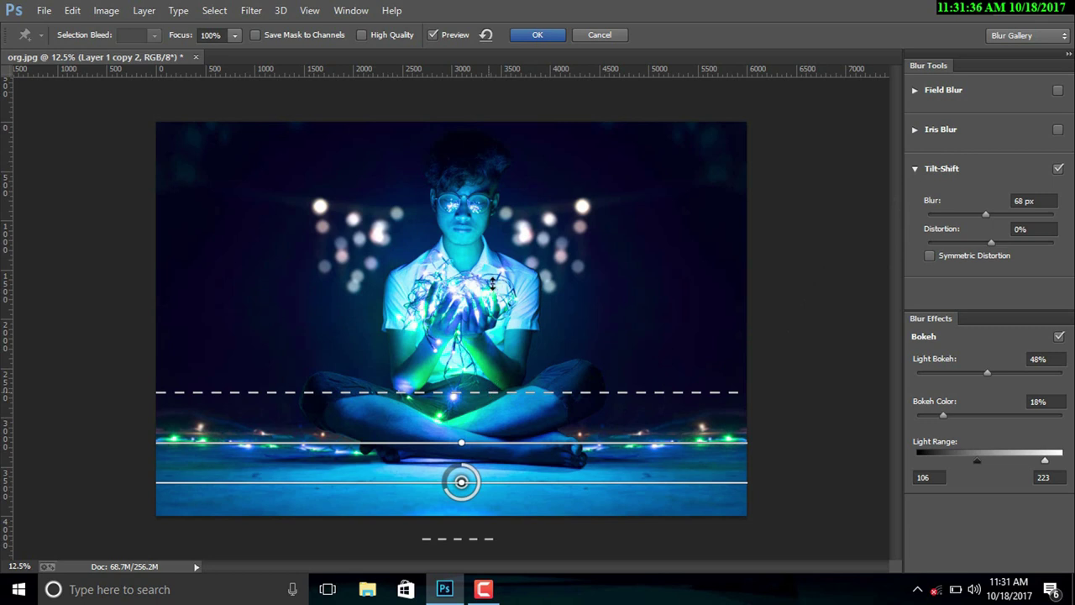
left_click(526, 34)
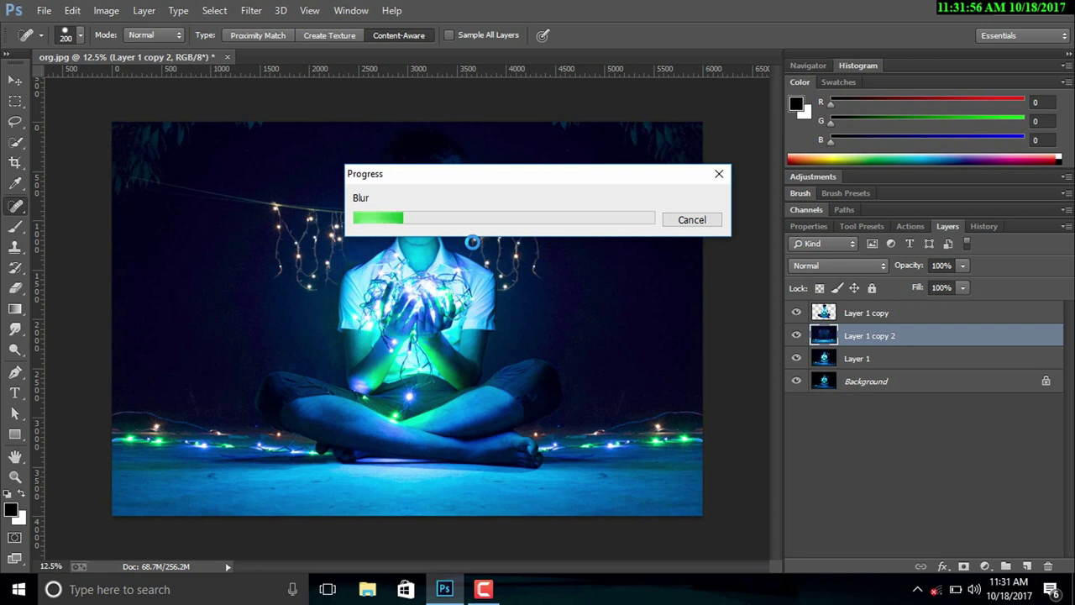
Confirm the Blur Gallery result and select Layer 1 copy together with Layer 1 copy 2.
left_click(484, 589)
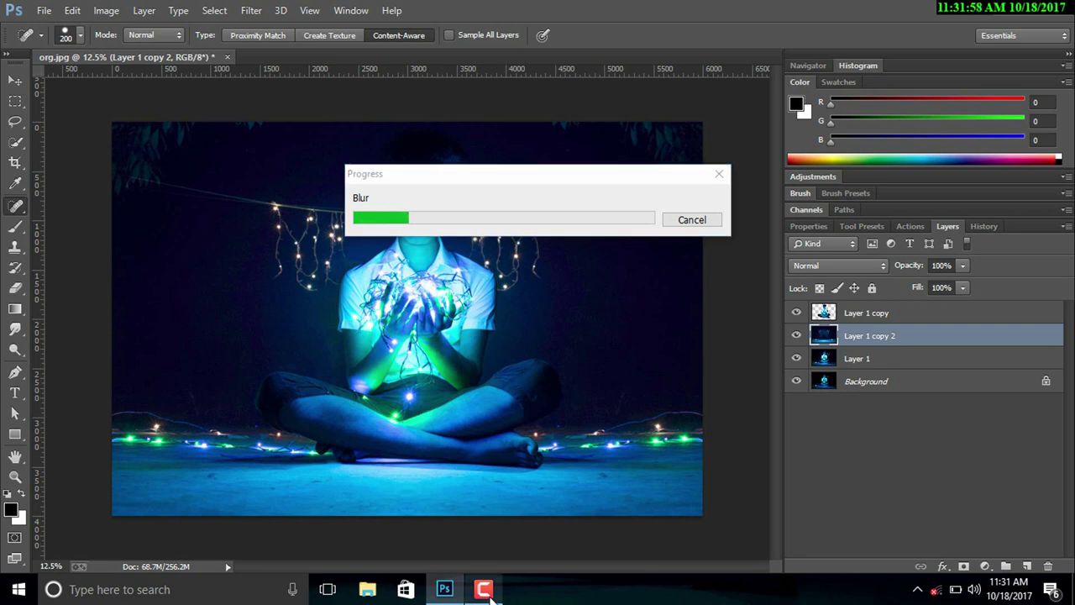
left_click(999, 514)
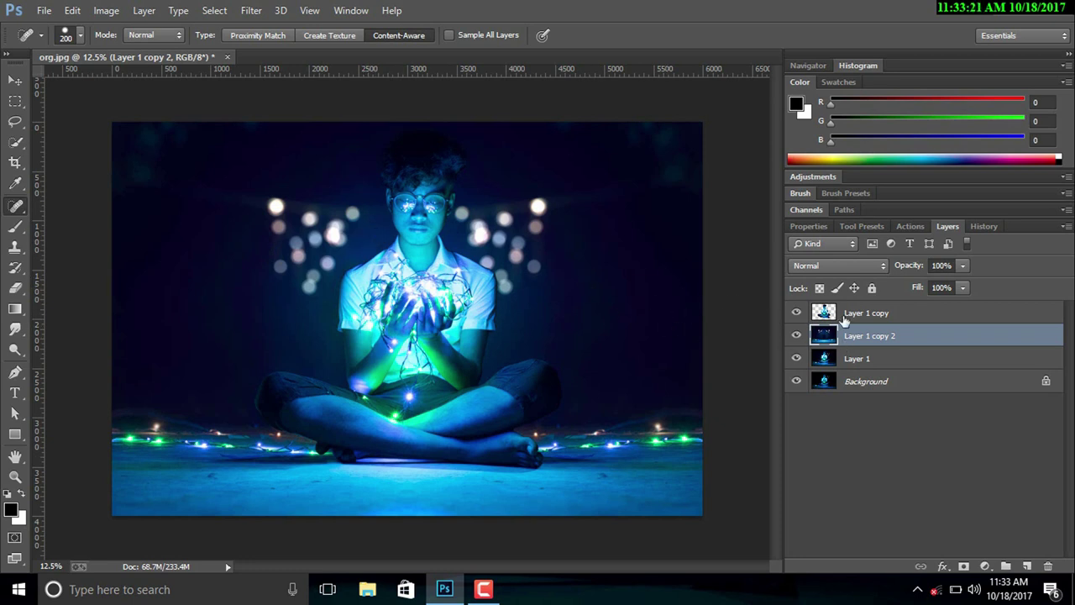
left_click(849, 315)
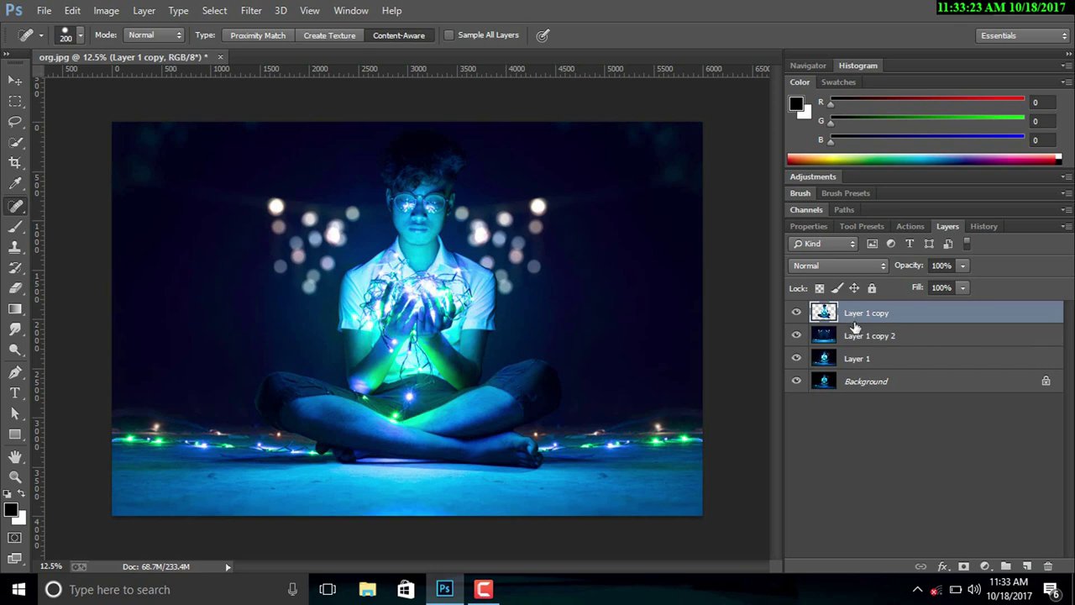
left_click(857, 336, "ctrl")
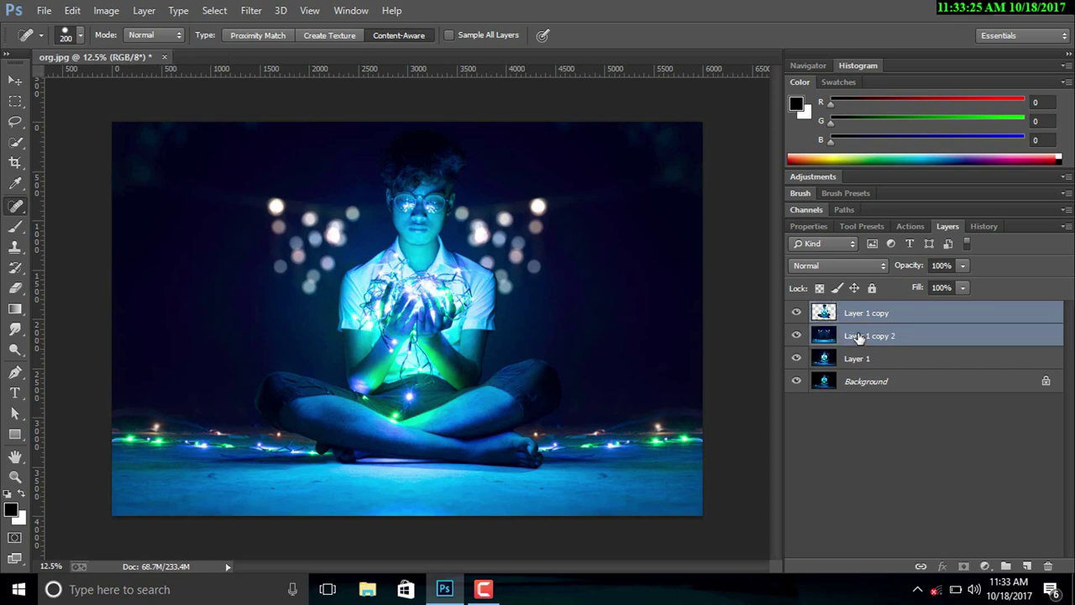
Duplicate and merge the two layers into Layer 1 copy 4, then duplicate it as Layer 1 copy 5.
key("ctrl+j")
right_click(855, 316)
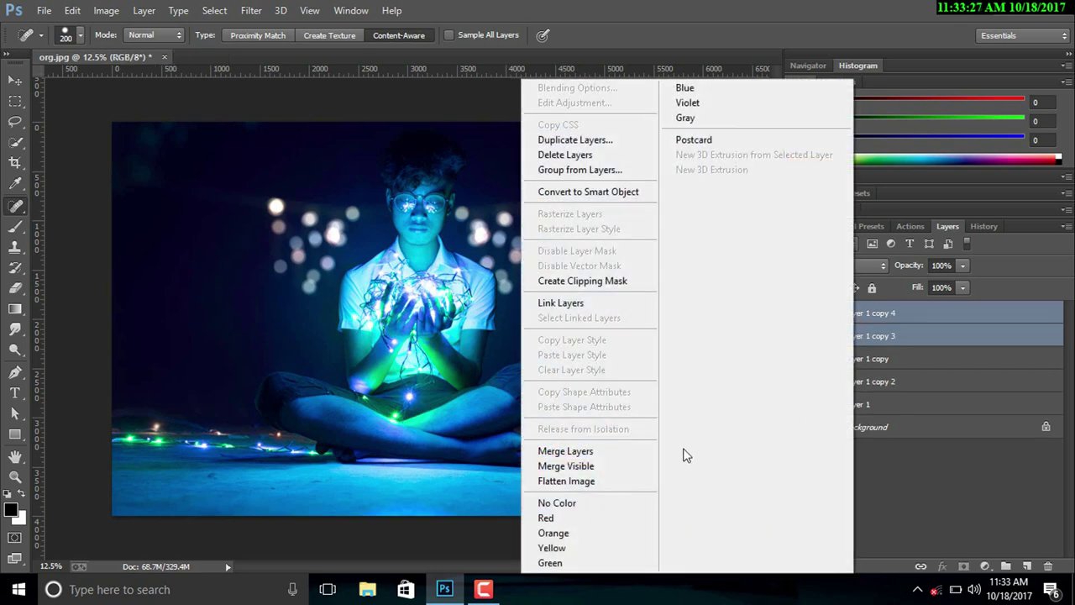
left_click(615, 451)
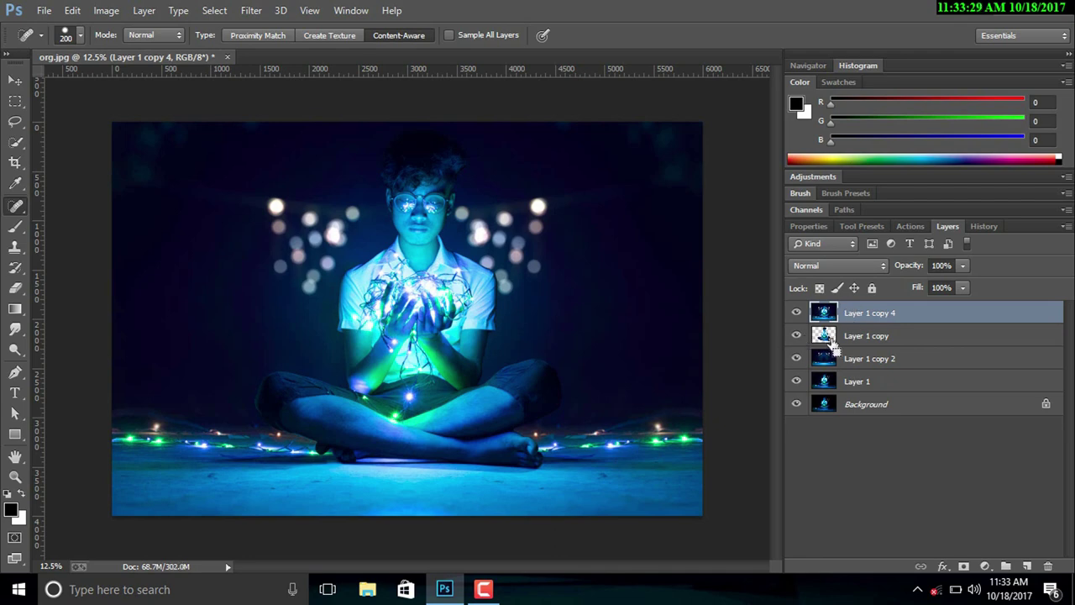
key("ctrl+j")
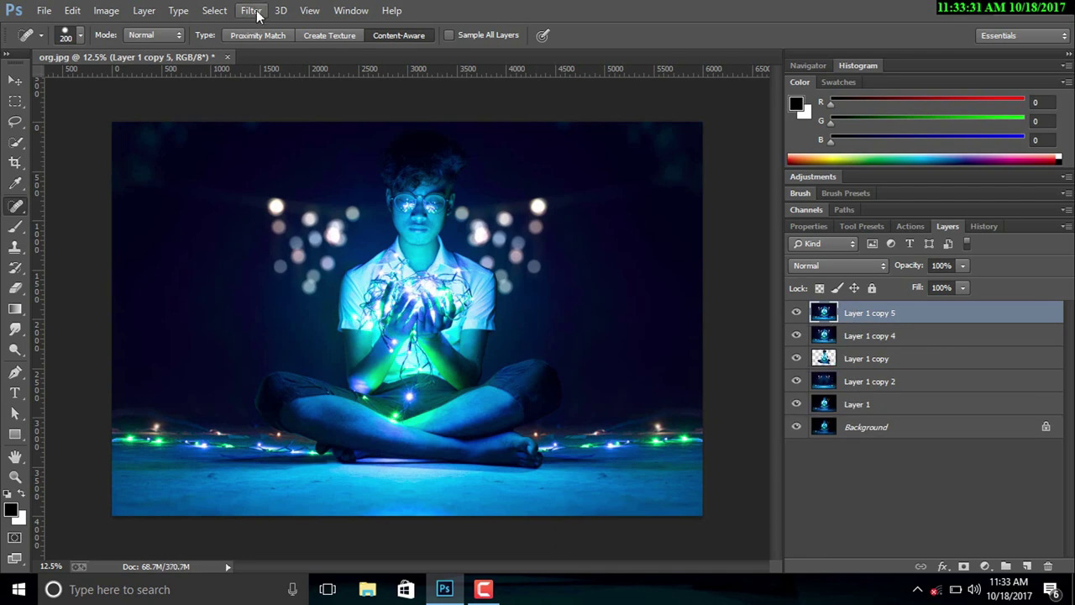
left_click(252, 10)
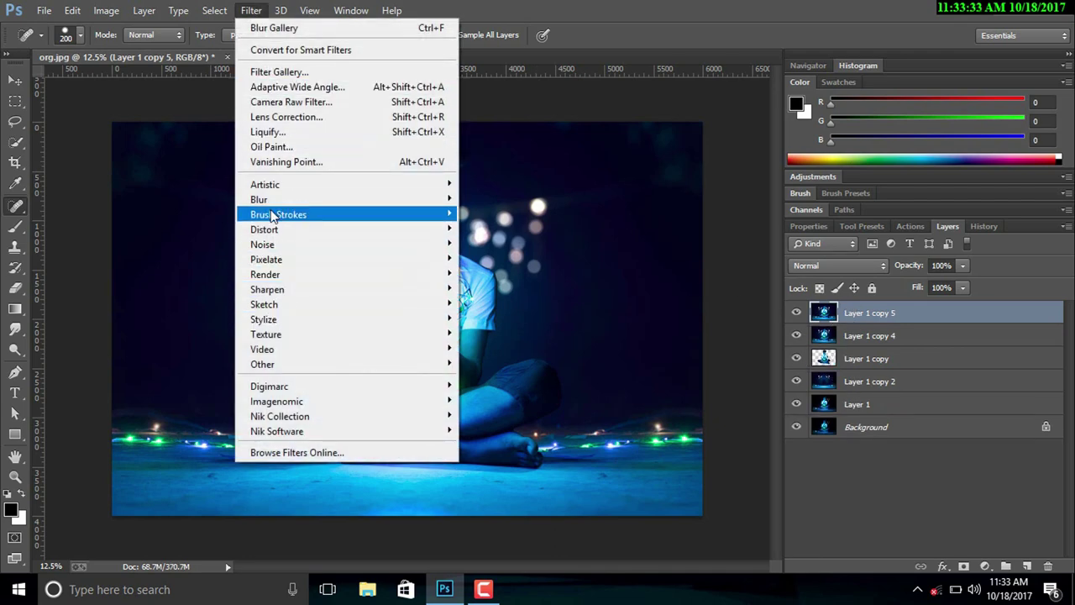
In Camera Raw calibration, set Red Hue +4, Red Saturation -19, Green Hue +69, Blue Hue -49.
left_click(278, 102)
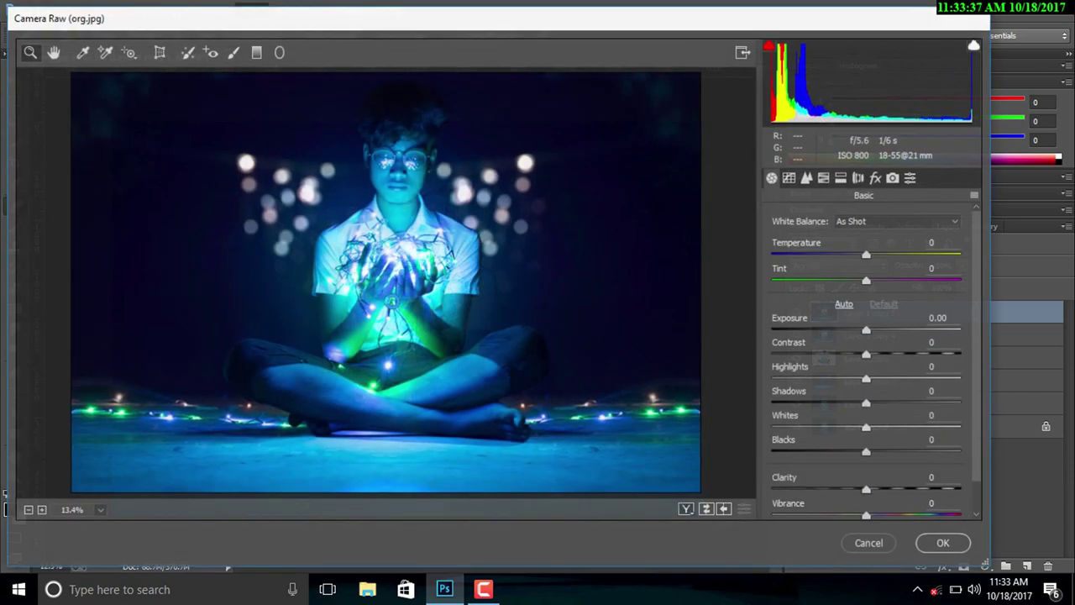
left_click(876, 177)
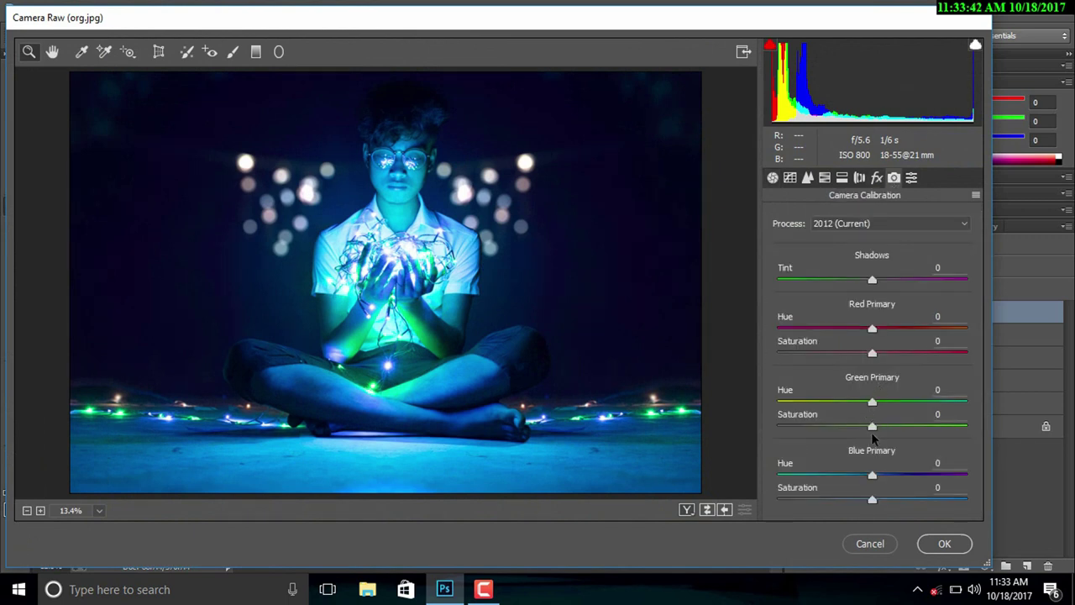
left_click_drag(872, 476, 824, 475)
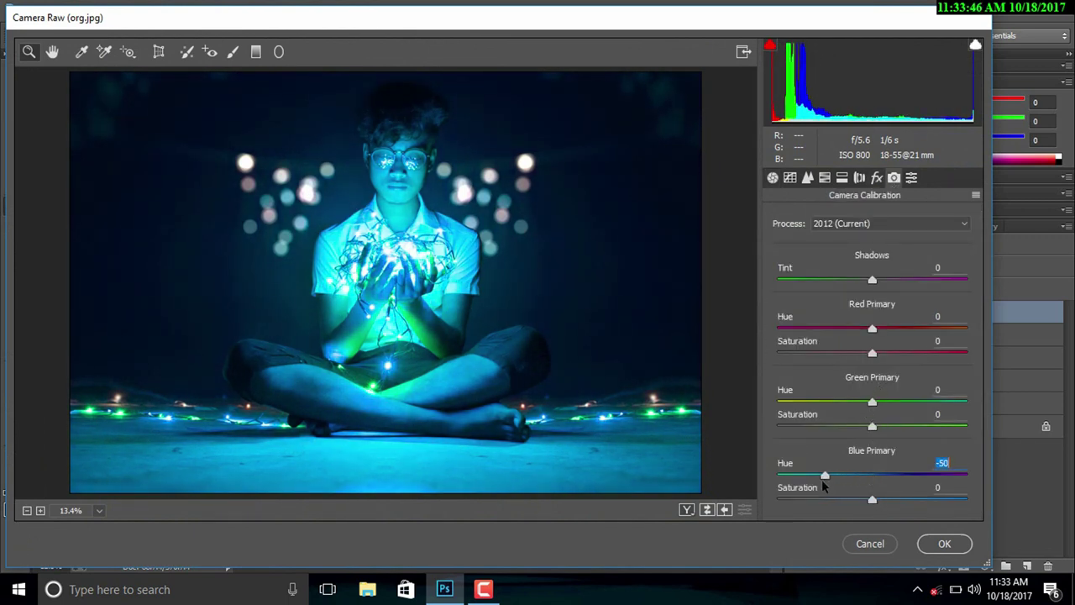
left_click_drag(872, 402, 753, 426)
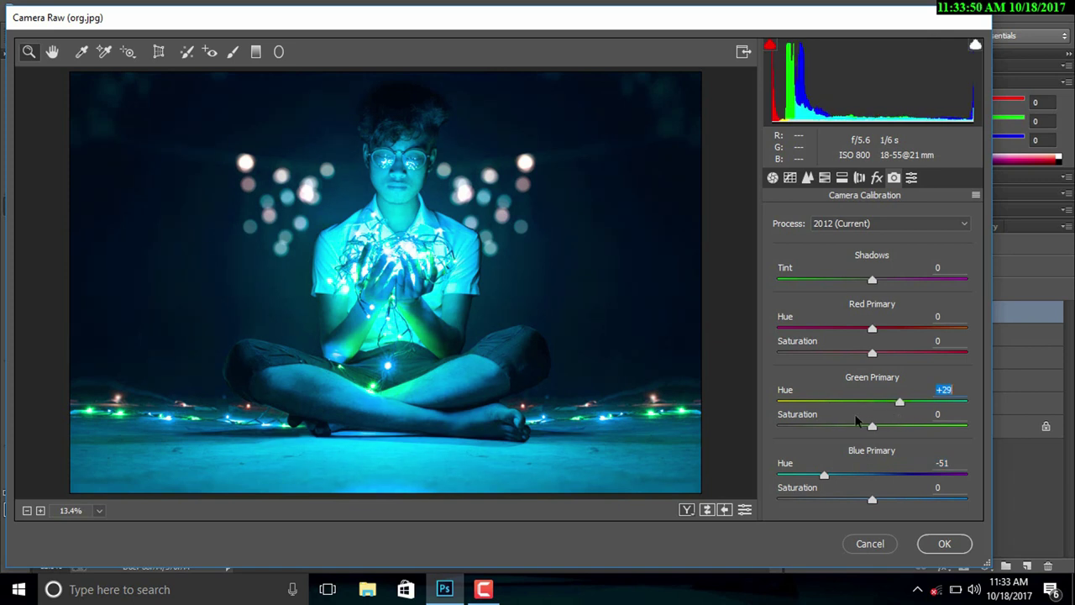
left_click_drag(899, 402, 892, 404)
mouse_move(872, 329)
left_mouse_down()
mouse_move(830, 328)
mouse_move(895, 351)
mouse_move(853, 368)
left_mouse_up()
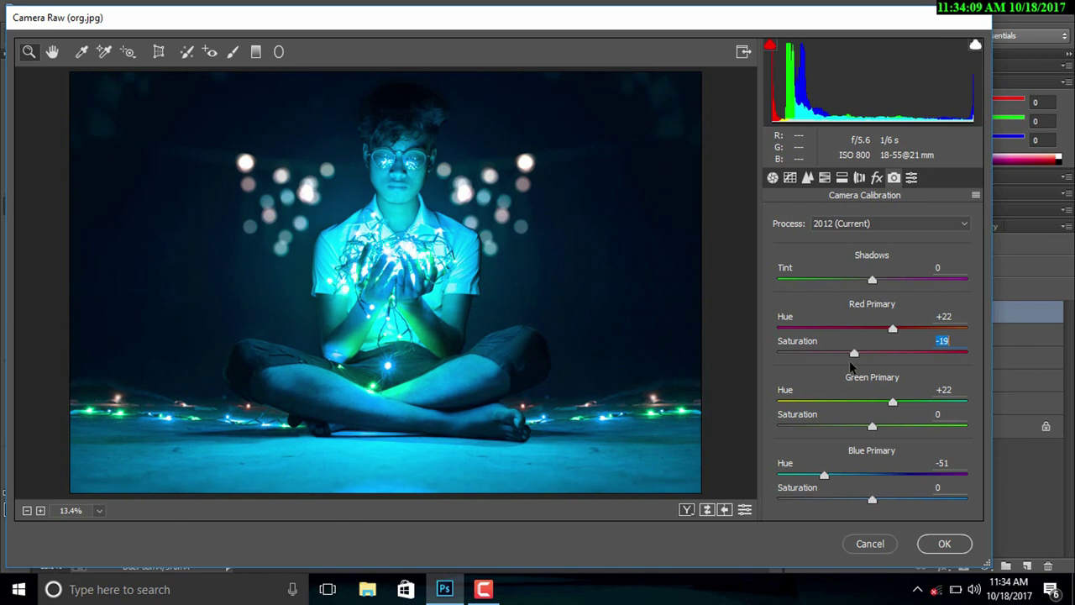
mouse_move(893, 328)
left_mouse_down()
mouse_move(811, 330)
mouse_move(873, 353)
left_mouse_up()
left_click_drag(902, 418, 936, 426)
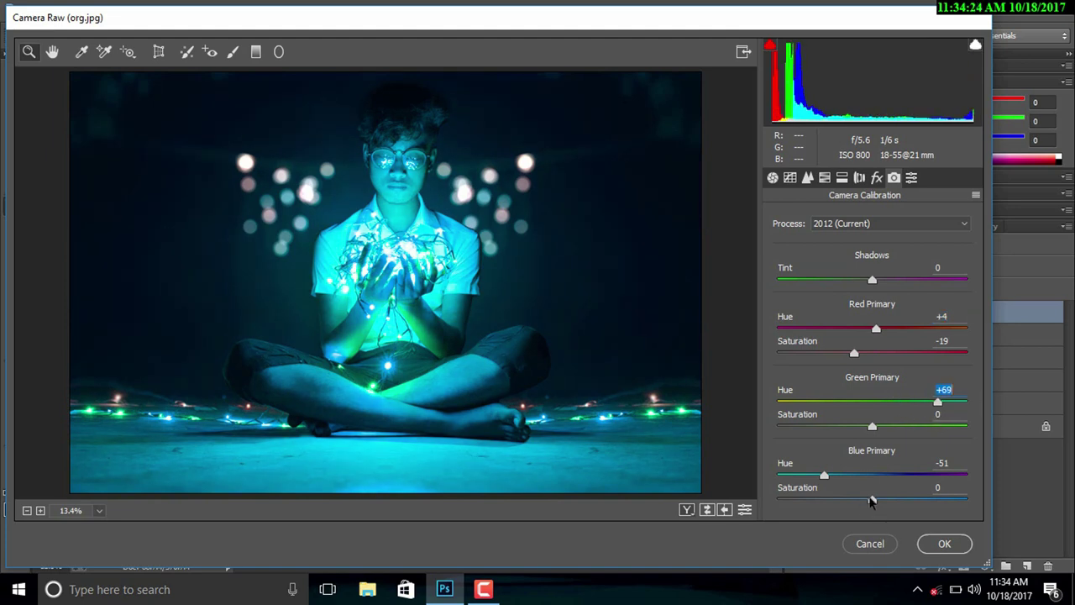
mouse_move(832, 476)
left_mouse_down()
mouse_move(883, 485)
mouse_move(809, 482)
mouse_move(837, 481)
mouse_move(824, 475)
left_mouse_up()
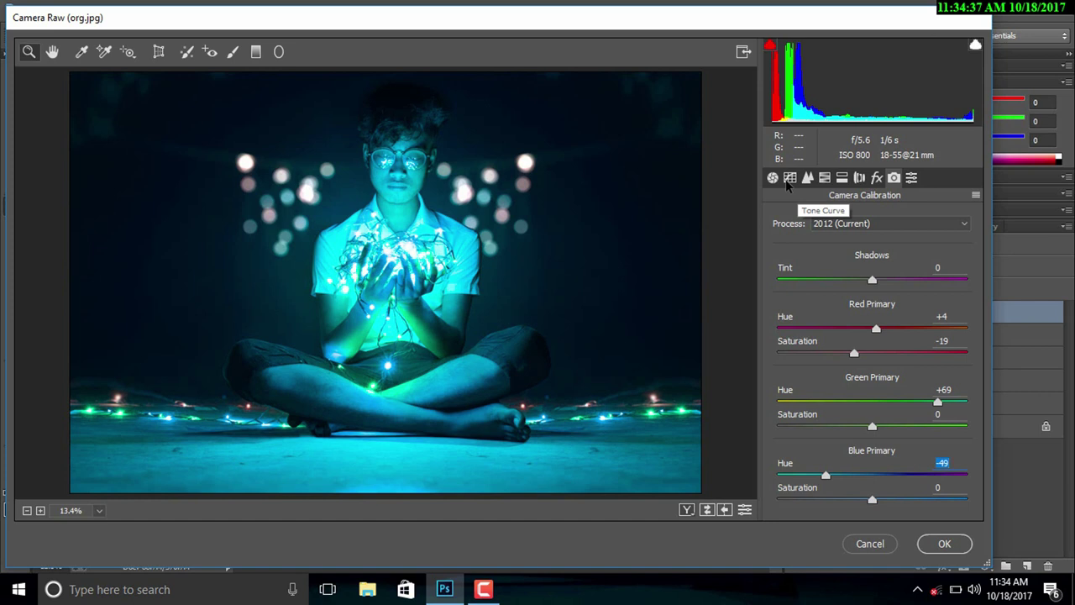
In the Camera Raw point curve, adjust the overall black point and clip the red shadows.
left_click(789, 180)
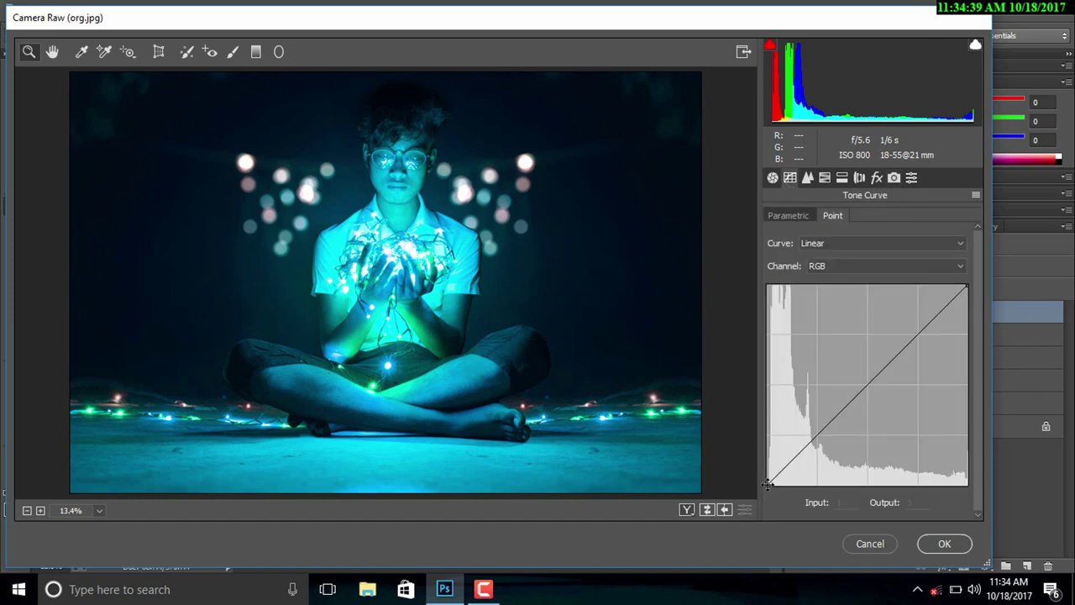
left_click_drag(767, 484, 759, 500)
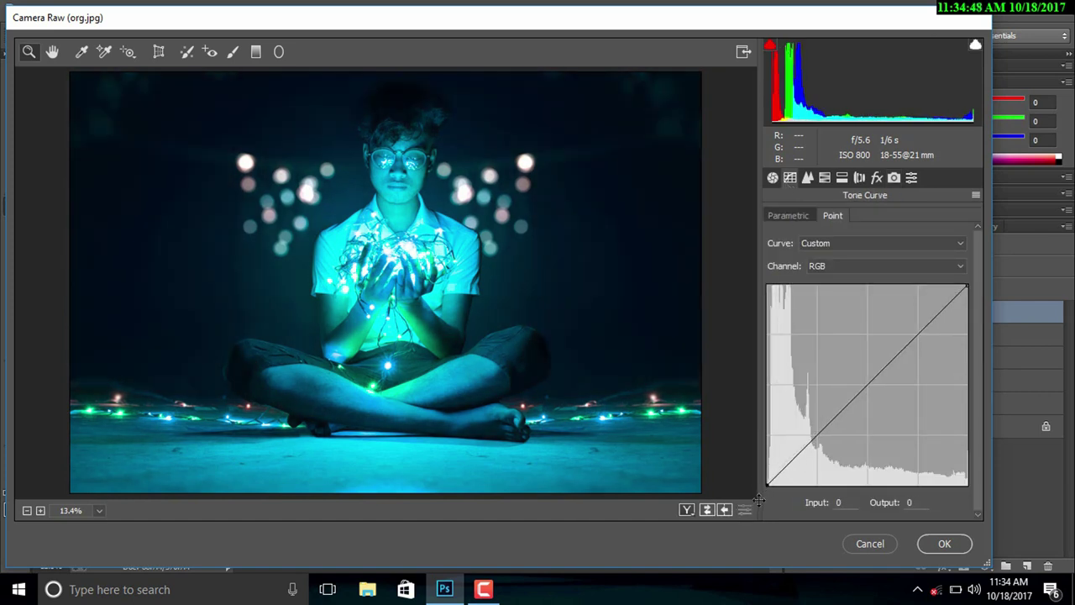
left_click(880, 266)
left_click(870, 291)
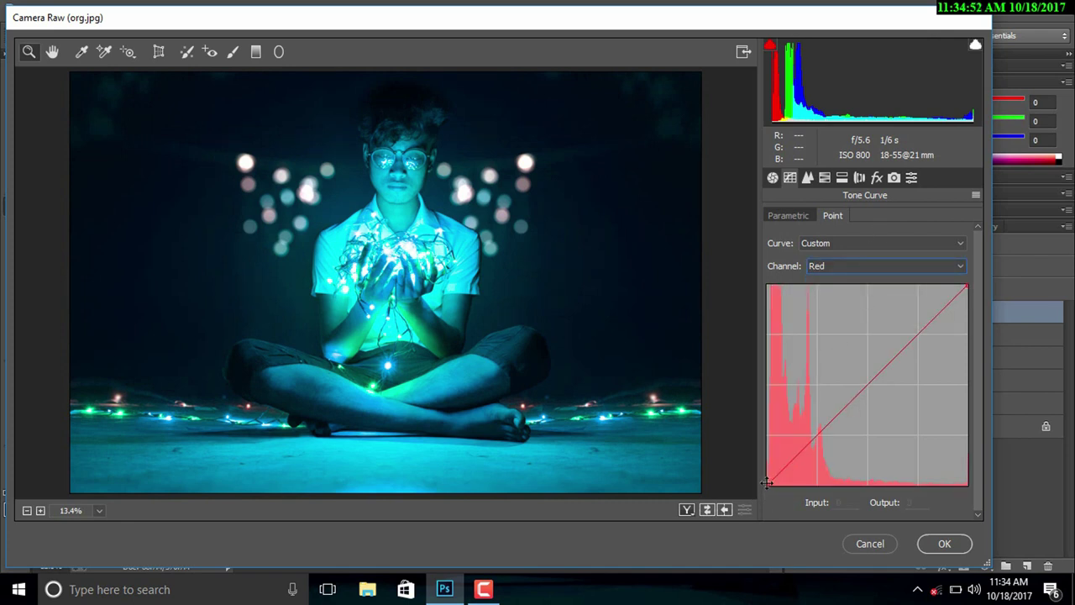
mouse_move(767, 483)
left_mouse_down()
mouse_move(804, 487)
mouse_move(786, 485)
left_mouse_up()
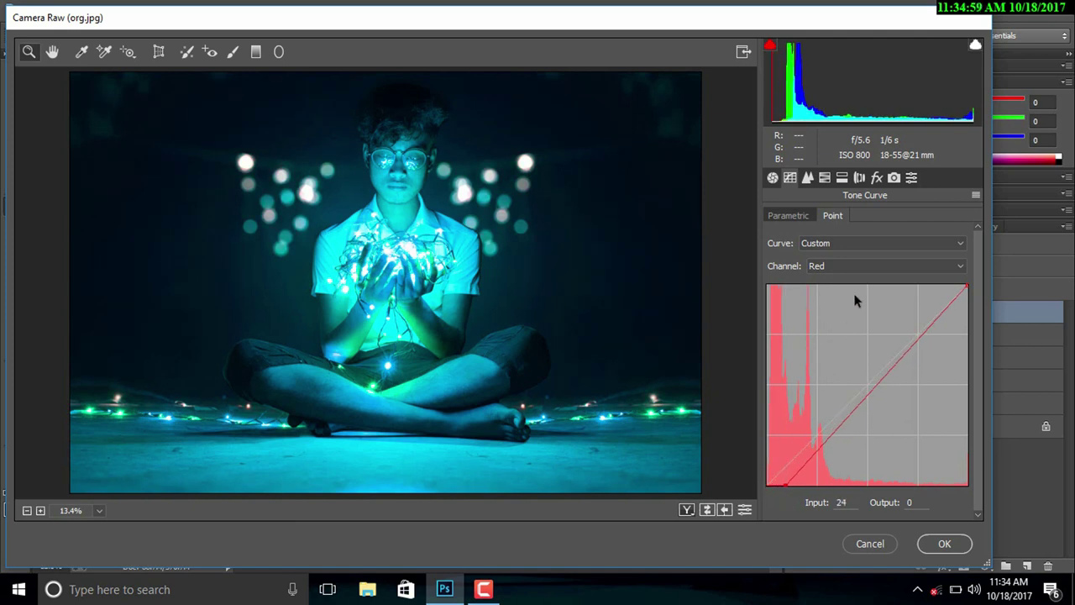
Clip the green shadows (11 to 0) and lower the blue highlights (255 to 223).
left_click(868, 266)
left_click(872, 305)
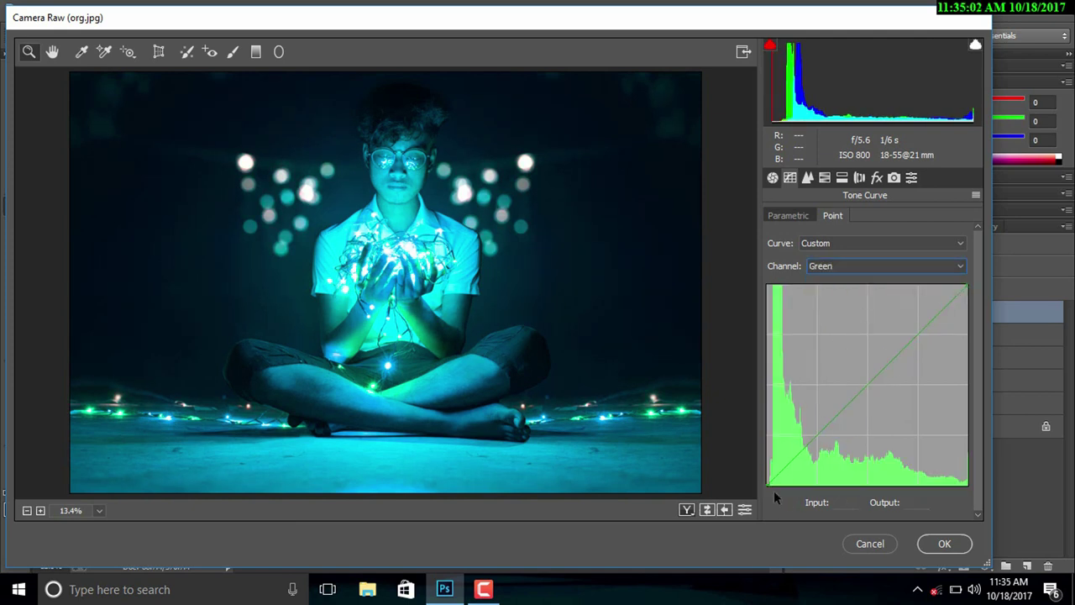
mouse_move(769, 485)
left_mouse_down()
mouse_move(788, 498)
mouse_move(775, 505)
left_mouse_up()
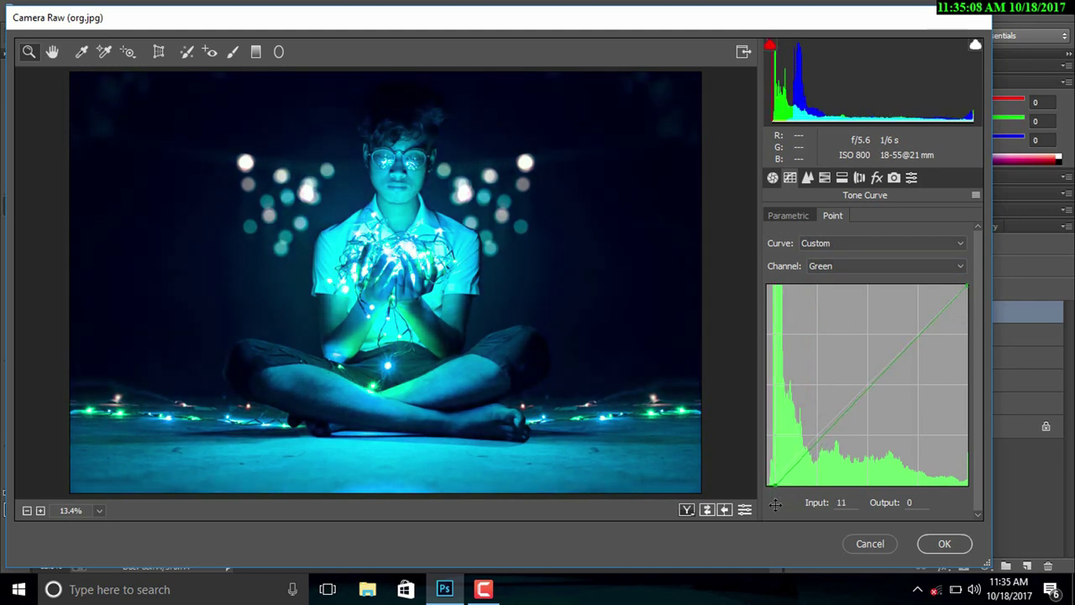
left_click(848, 266)
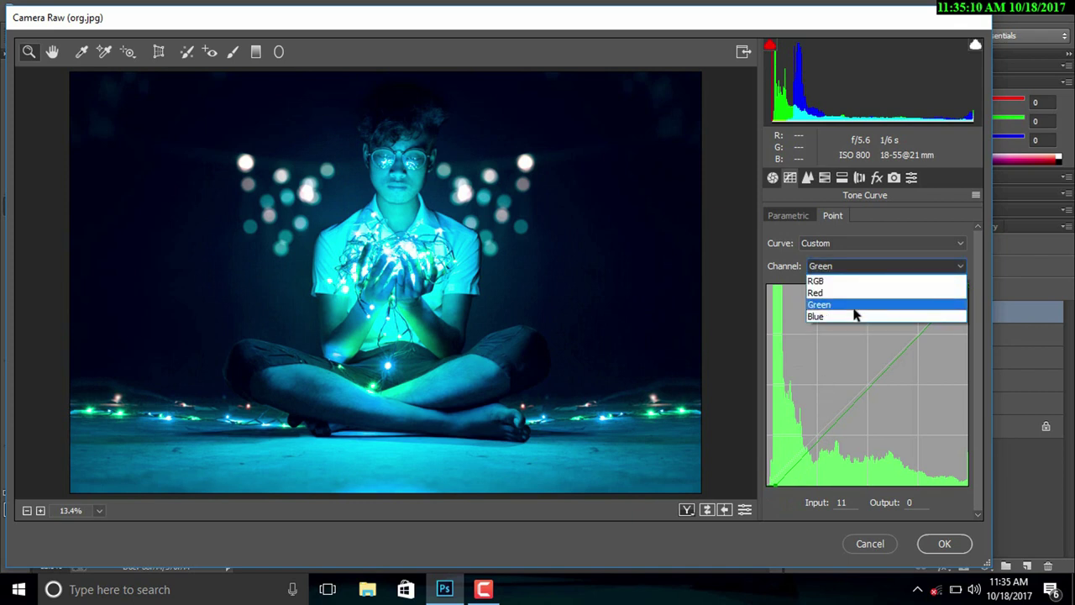
left_click(853, 316)
left_click_drag(967, 287, 967, 310)
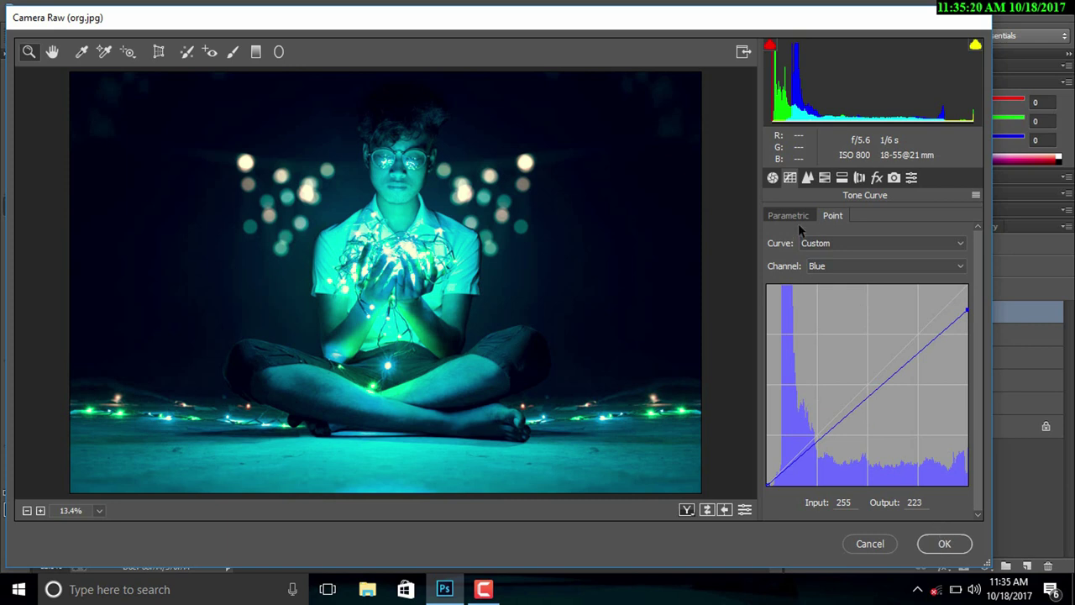
Set Basic Highlights +3, Shadows +1, Whites +5 and apply the Camera Raw grade.
left_click(773, 178)
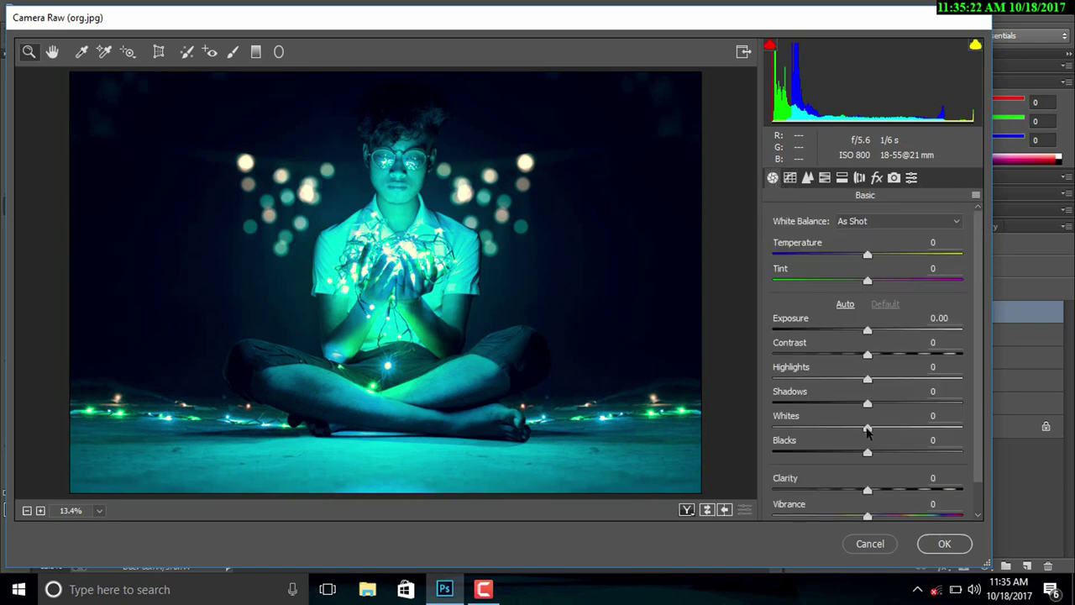
mouse_move(868, 429)
left_mouse_down()
mouse_move(842, 443)
mouse_move(872, 435)
left_mouse_up()
mouse_move(868, 379)
left_mouse_down()
mouse_move(851, 385)
mouse_move(870, 388)
mouse_move(859, 384)
mouse_move(874, 406)
left_mouse_up()
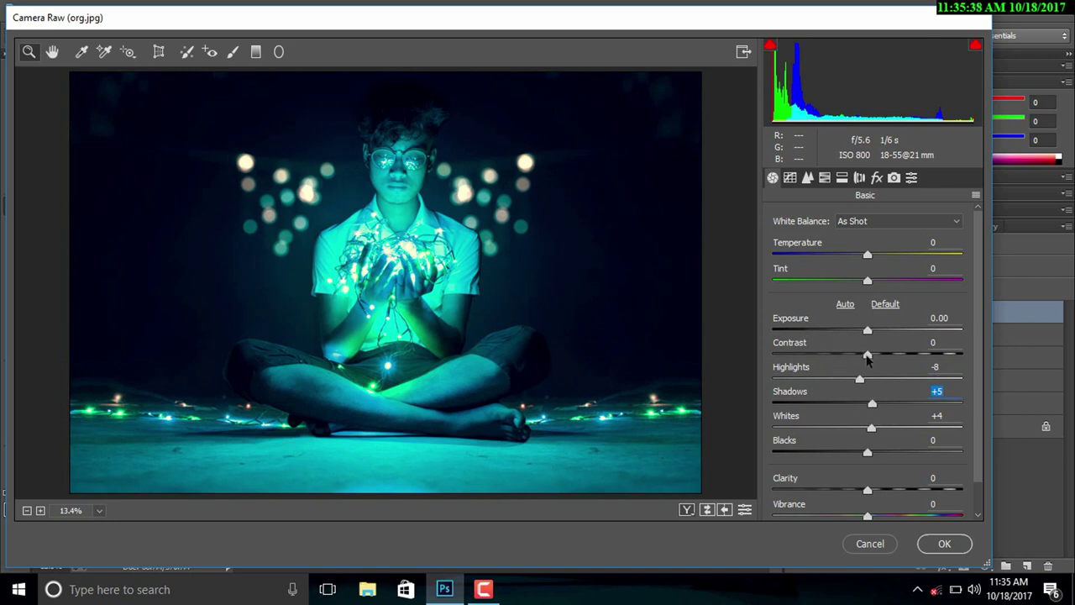
mouse_move(861, 384)
left_mouse_down()
mouse_move(871, 382)
mouse_move(869, 404)
left_mouse_up()
left_click(874, 428)
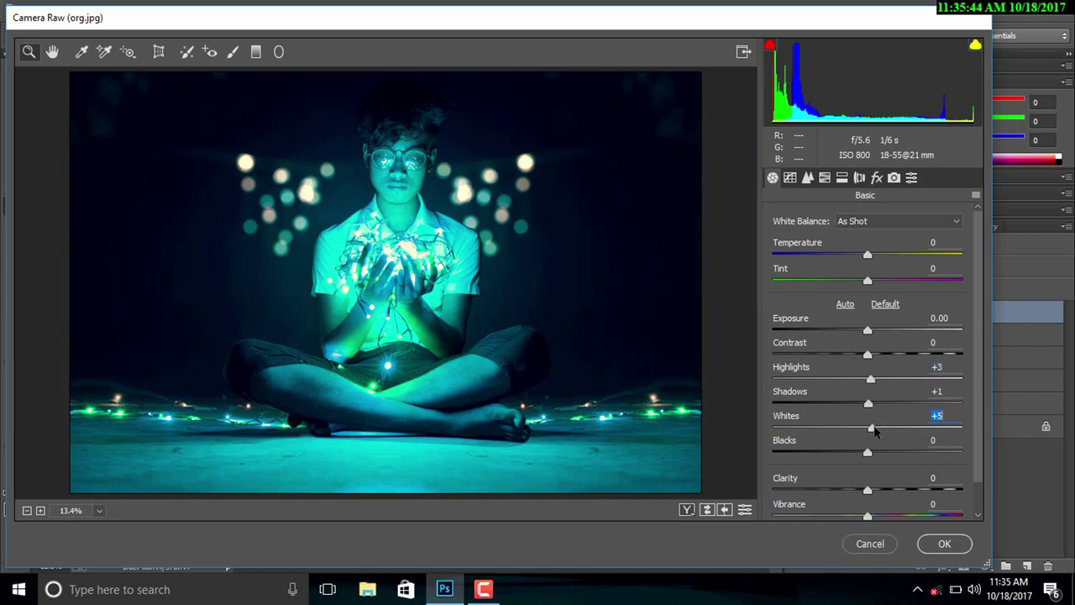
left_click(937, 545)
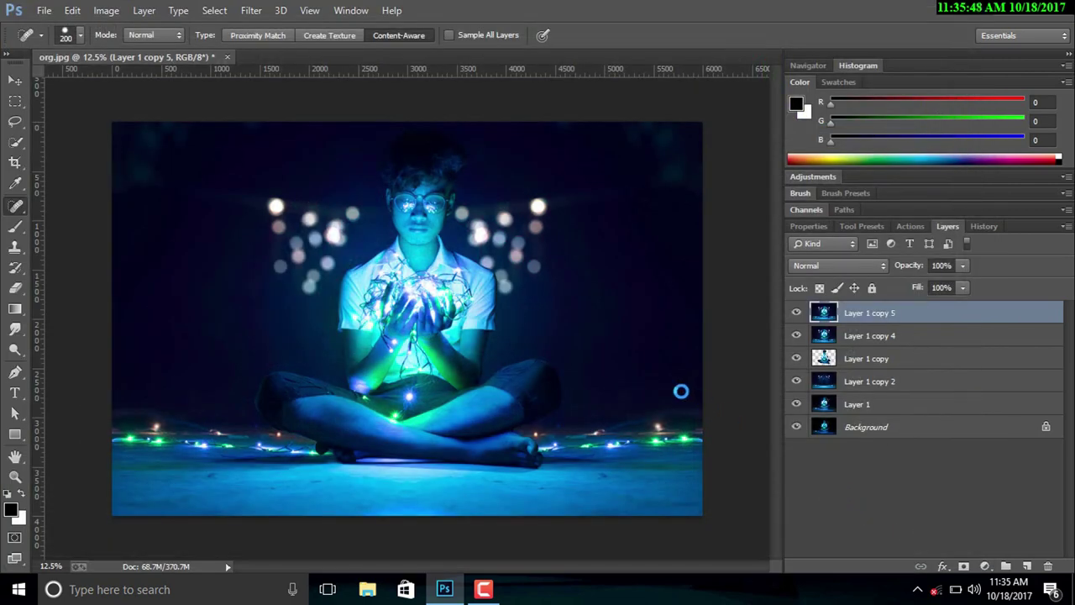
Add a Curves adjustment layer and move the red black point in to 10.
left_click(797, 312)
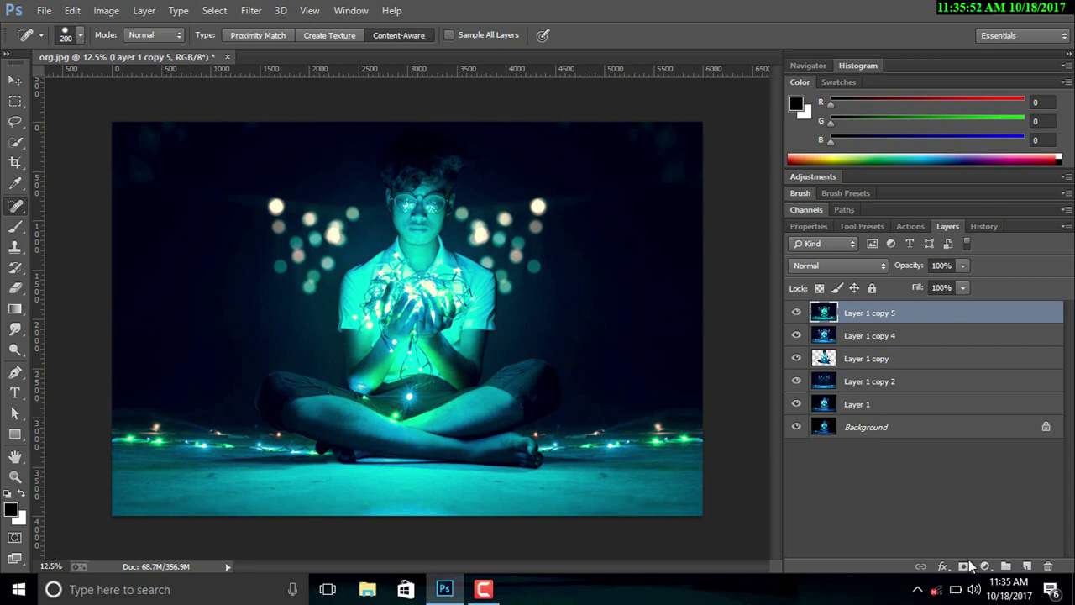
left_click(984, 566)
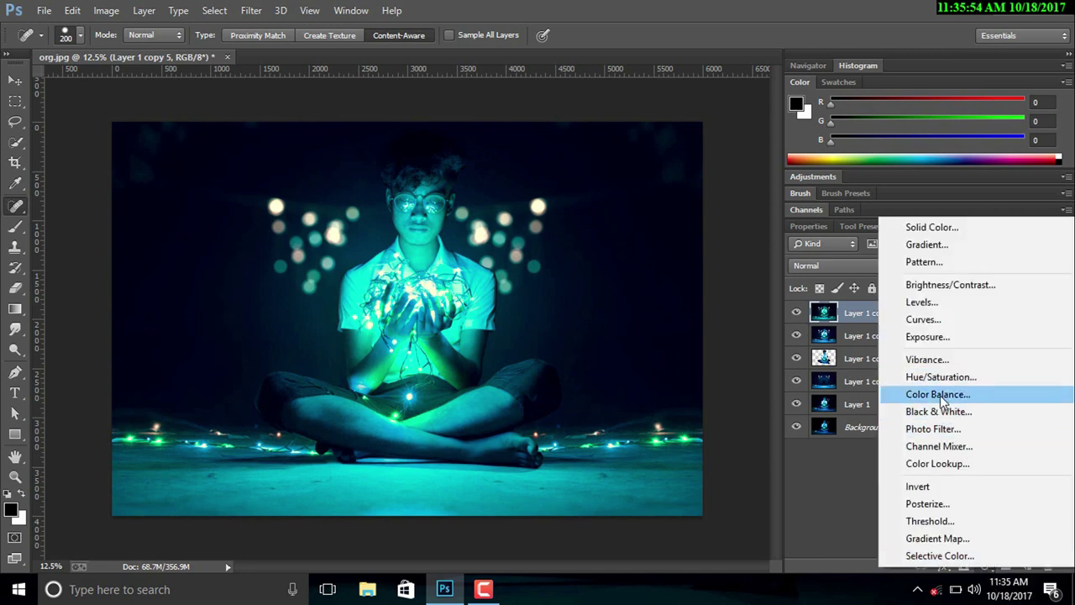
left_click(922, 319)
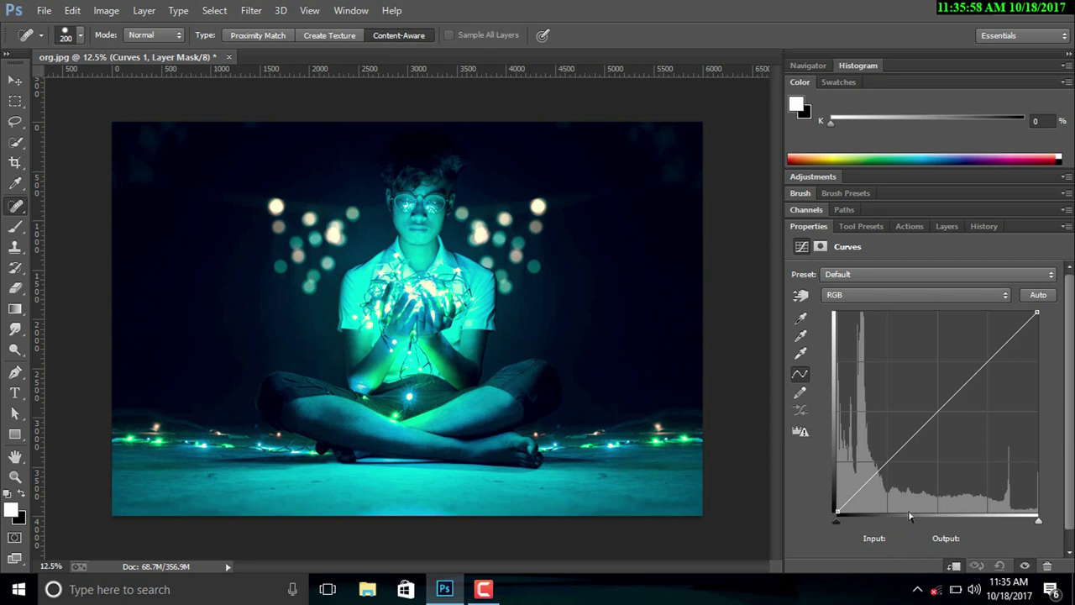
left_click(849, 294)
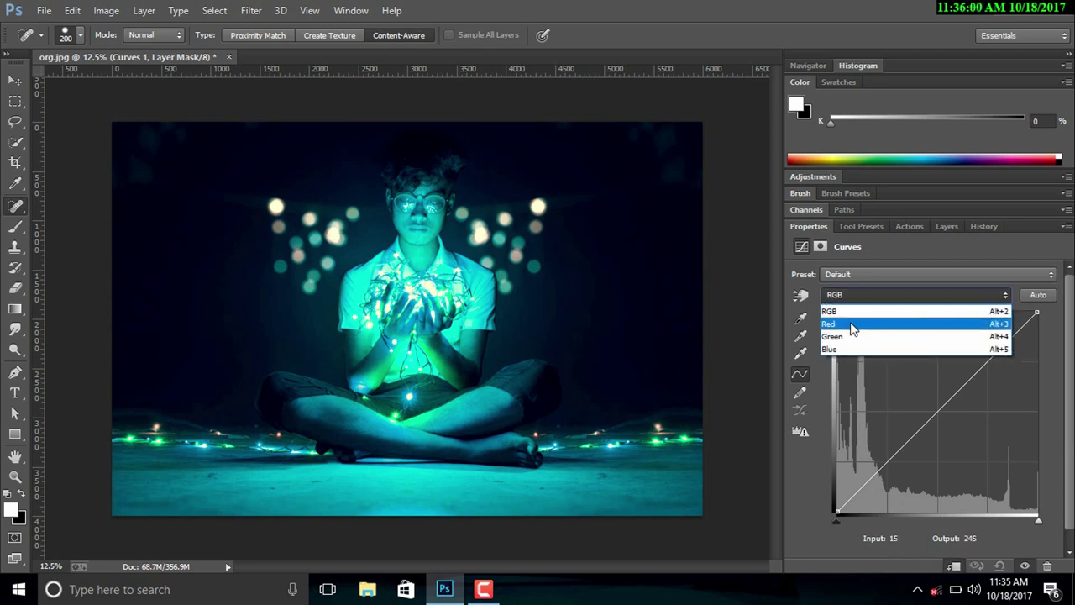
left_click(850, 321)
left_click_drag(839, 508, 854, 522)
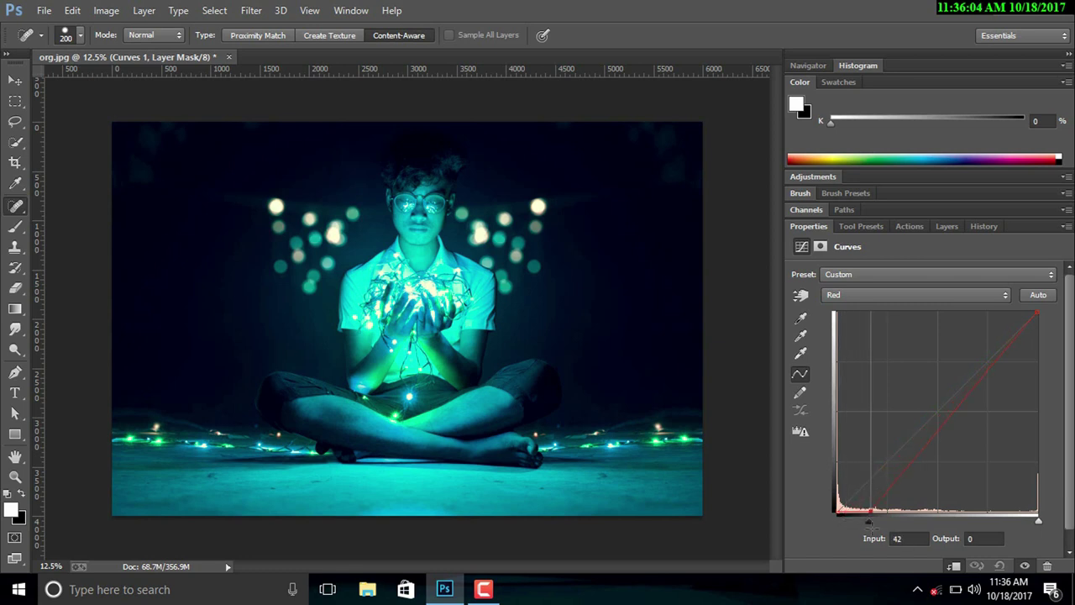
left_click_drag(854, 521, 844, 521)
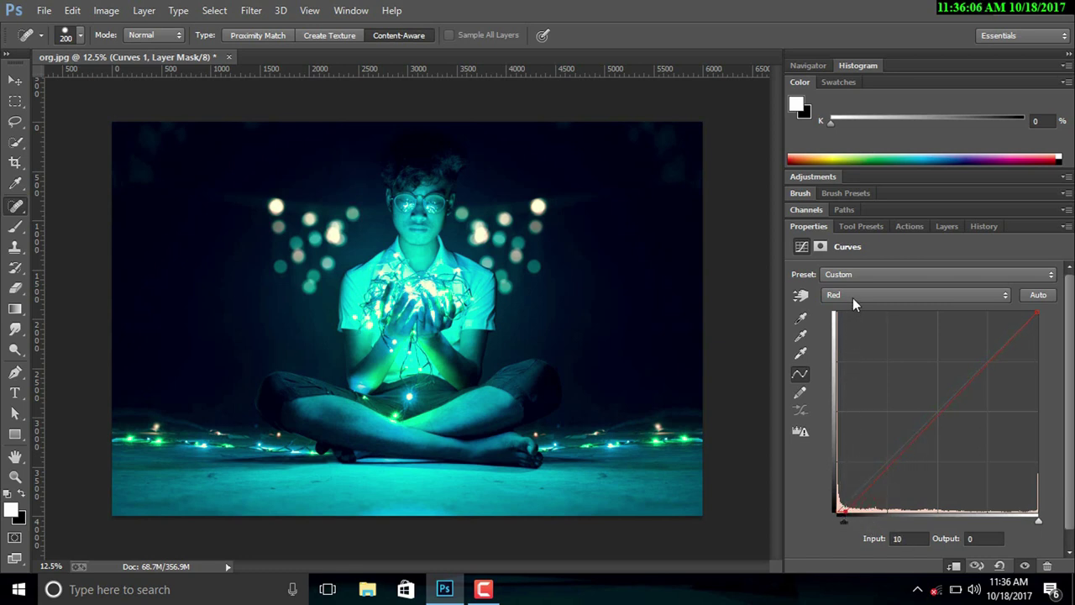
Clip the green shadows slightly and add a blue curve point mapping 178 to 175.
left_click(853, 296)
left_click(852, 337)
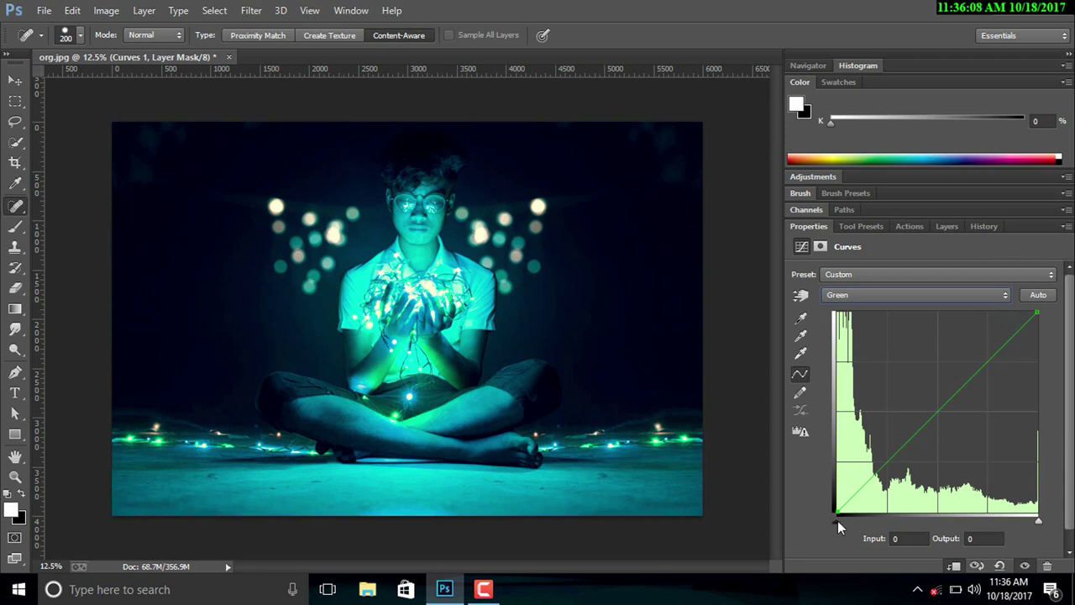
left_click_drag(836, 510, 841, 521)
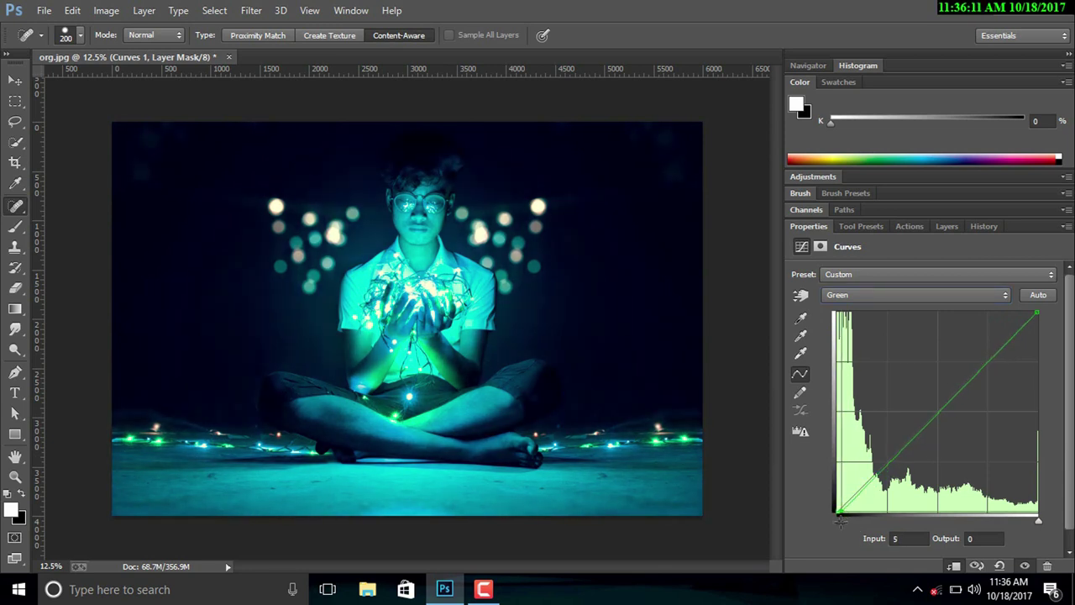
left_click(863, 296)
left_click(863, 348)
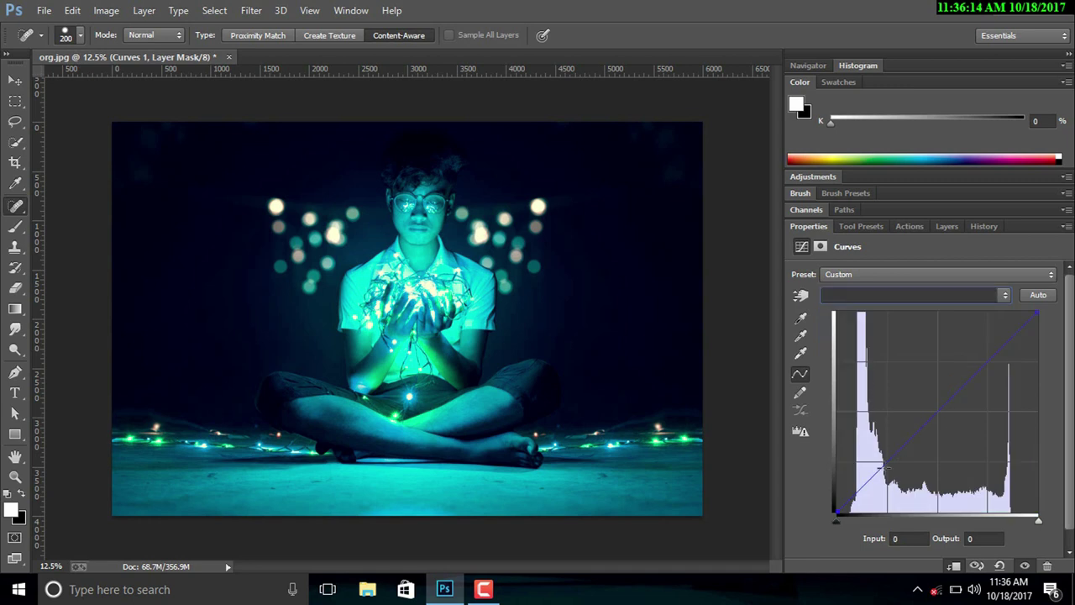
mouse_move(883, 463)
left_mouse_down()
mouse_move(983, 349)
mouse_move(1038, 314)
mouse_move(947, 403)
mouse_move(976, 375)
left_mouse_up()
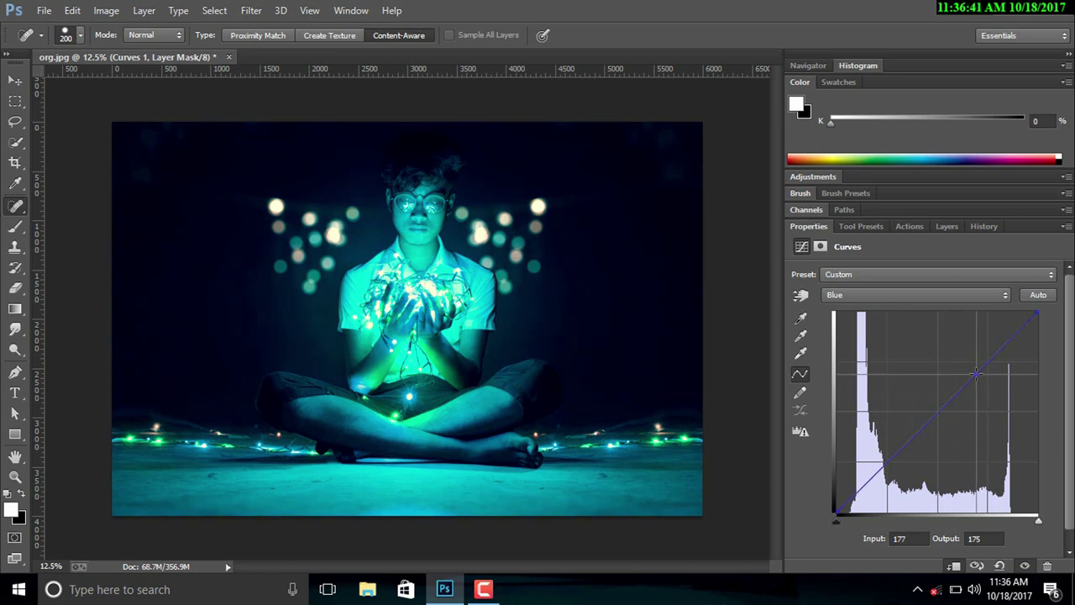
left_click_drag(977, 374, 978, 374)
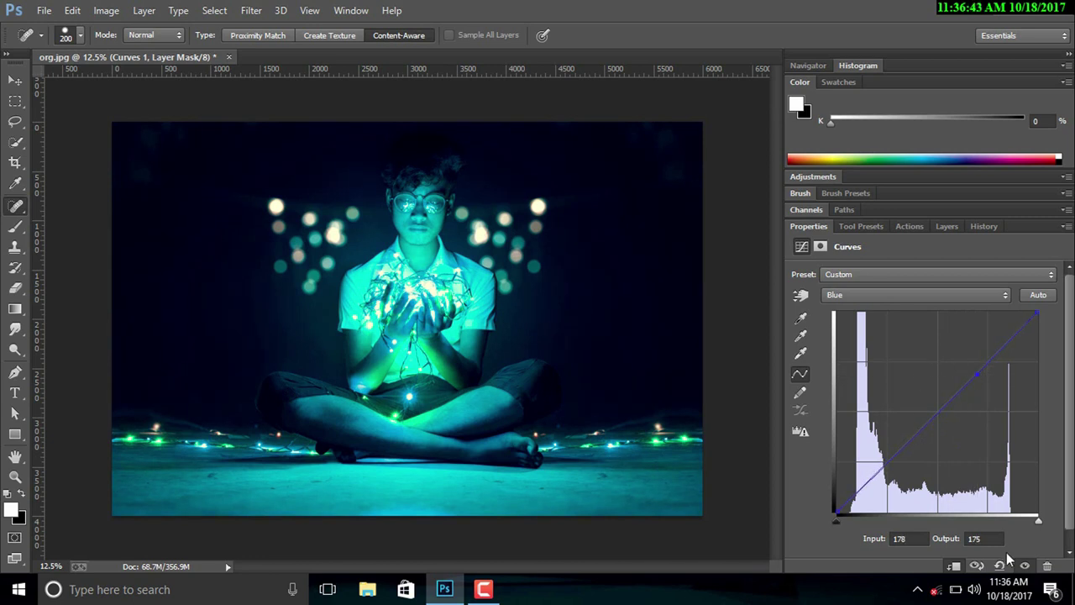
left_click(947, 227)
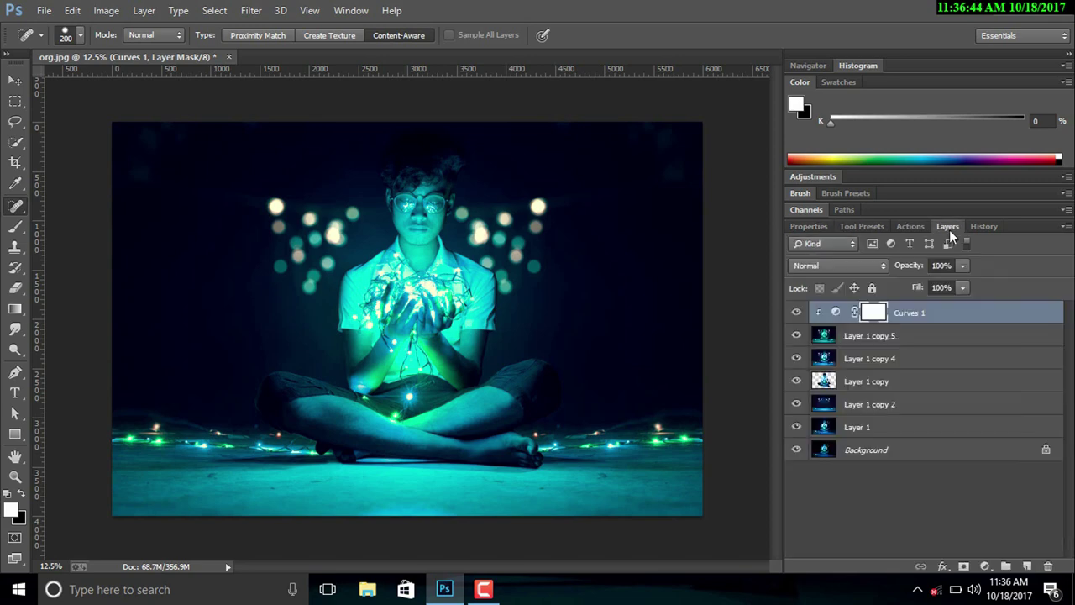
Merge Curves 1 down into Layer 1 copy 5 and duplicate that layer.
right_click(898, 315)
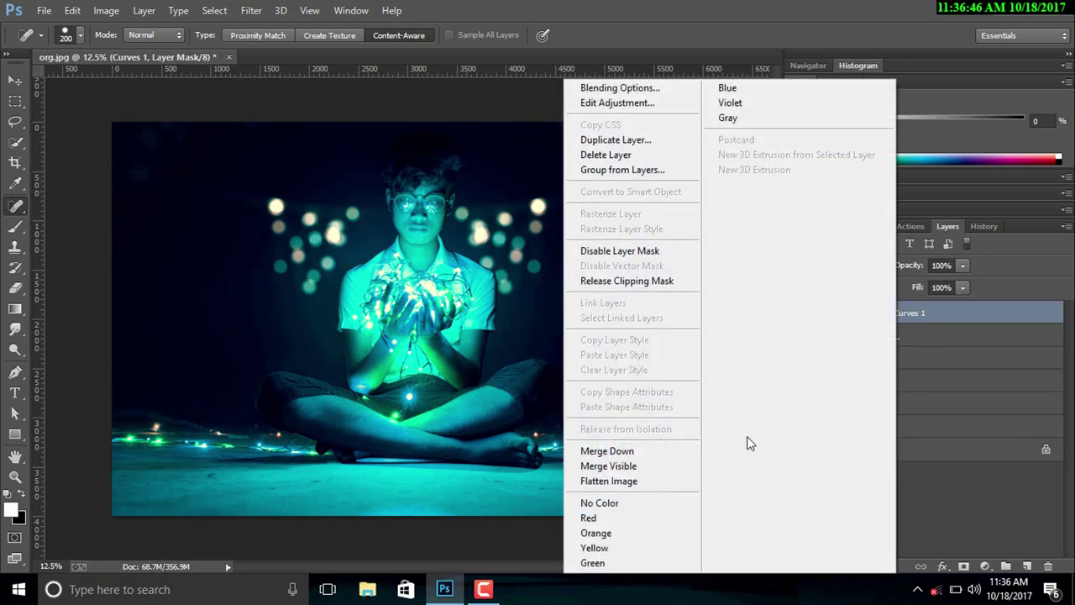
left_click(629, 444)
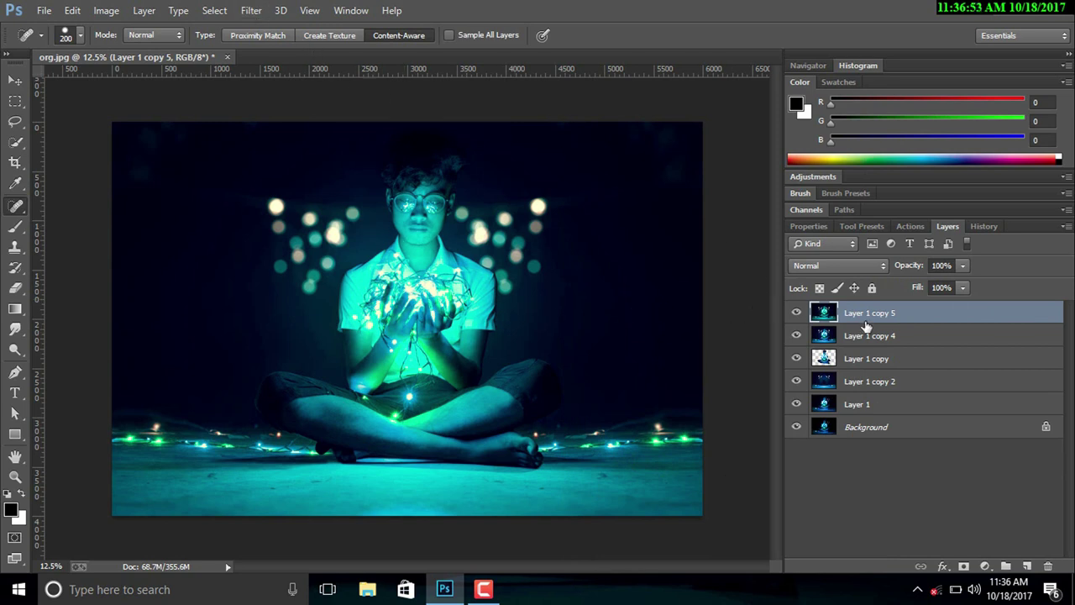
left_click_drag(888, 312, 1025, 569)
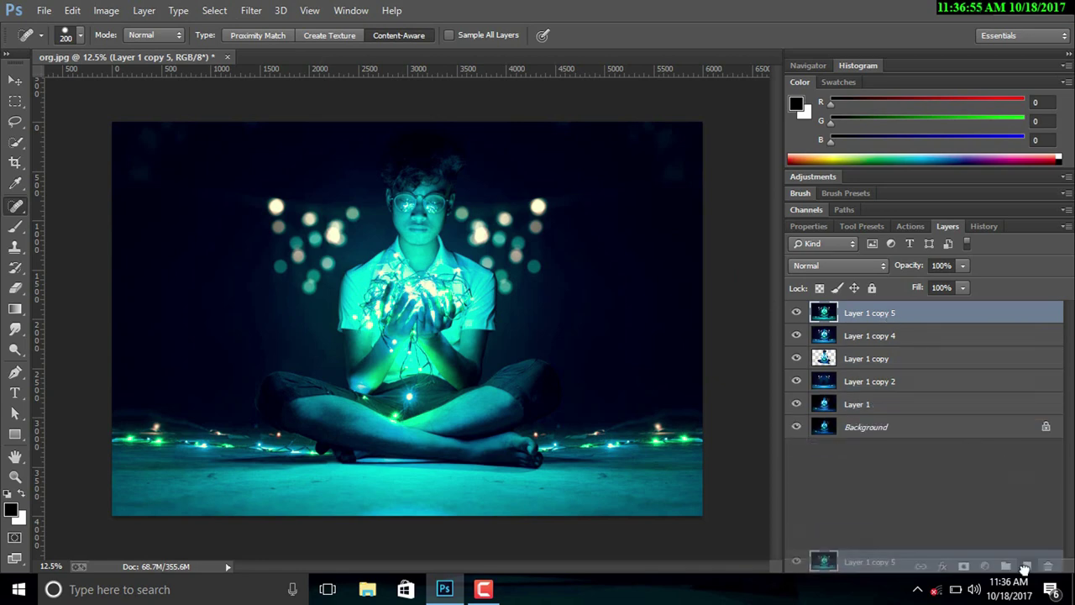
Add a Camera Raw post-crop vignette, amount -42, to Layer 1 copy 6.
left_click(251, 10)
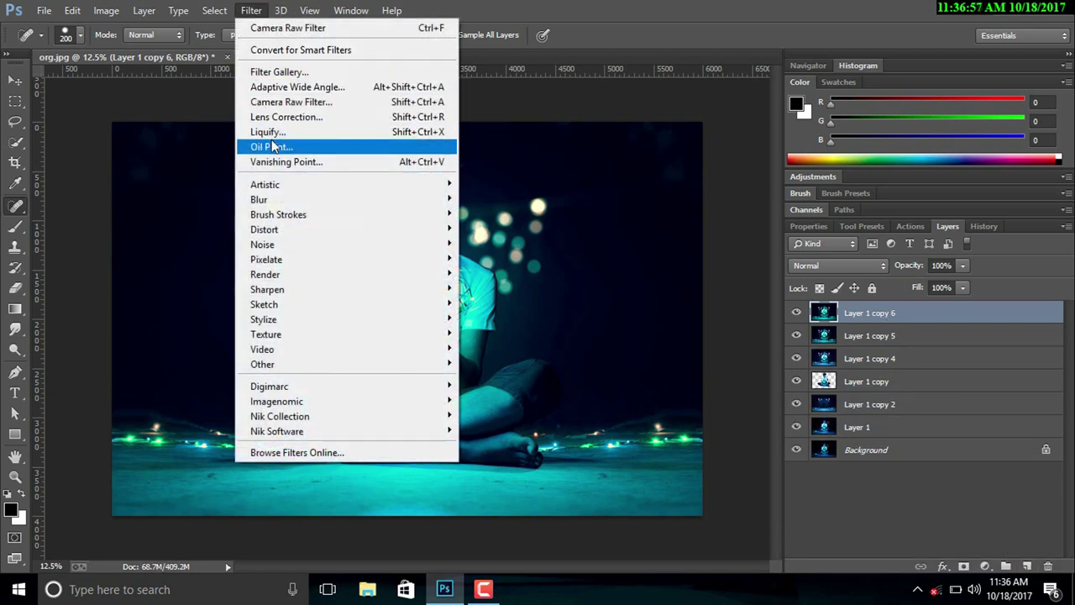
left_click(292, 102)
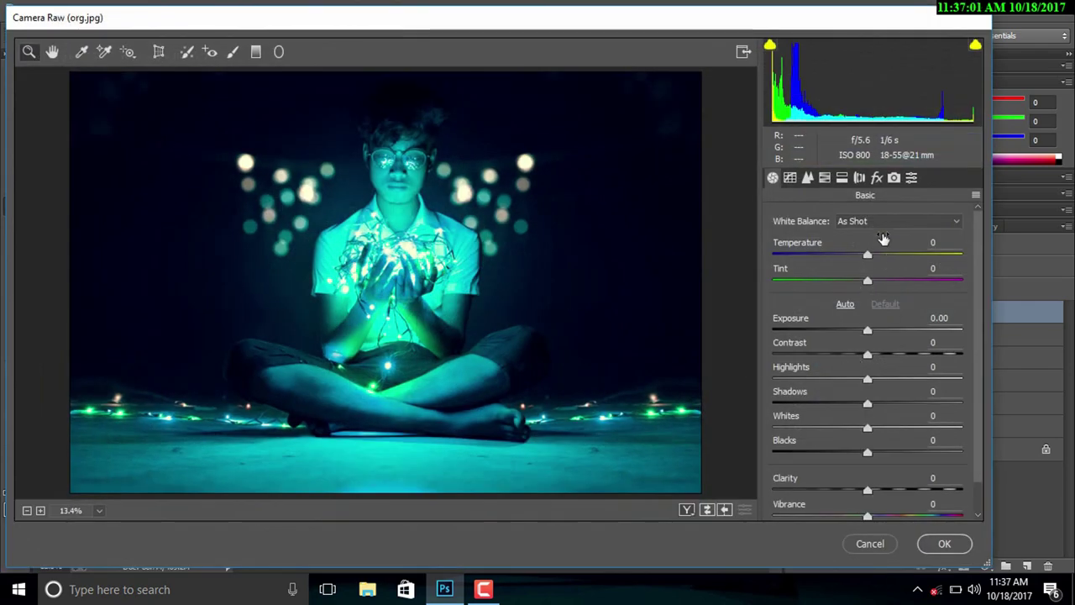
left_click(876, 178)
left_click_drag(867, 439, 823, 446)
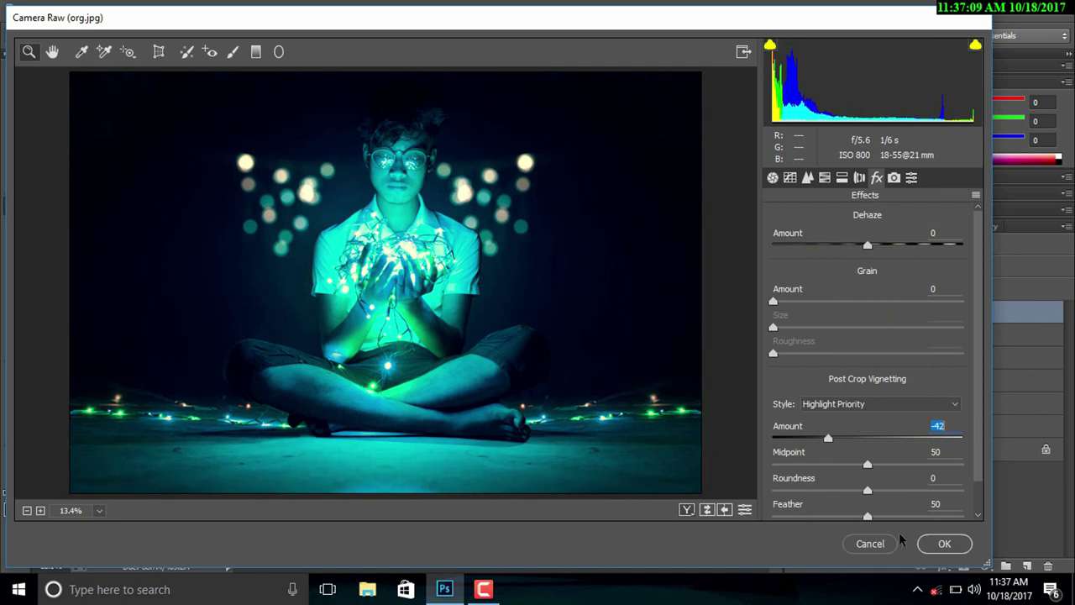
left_click(933, 545)
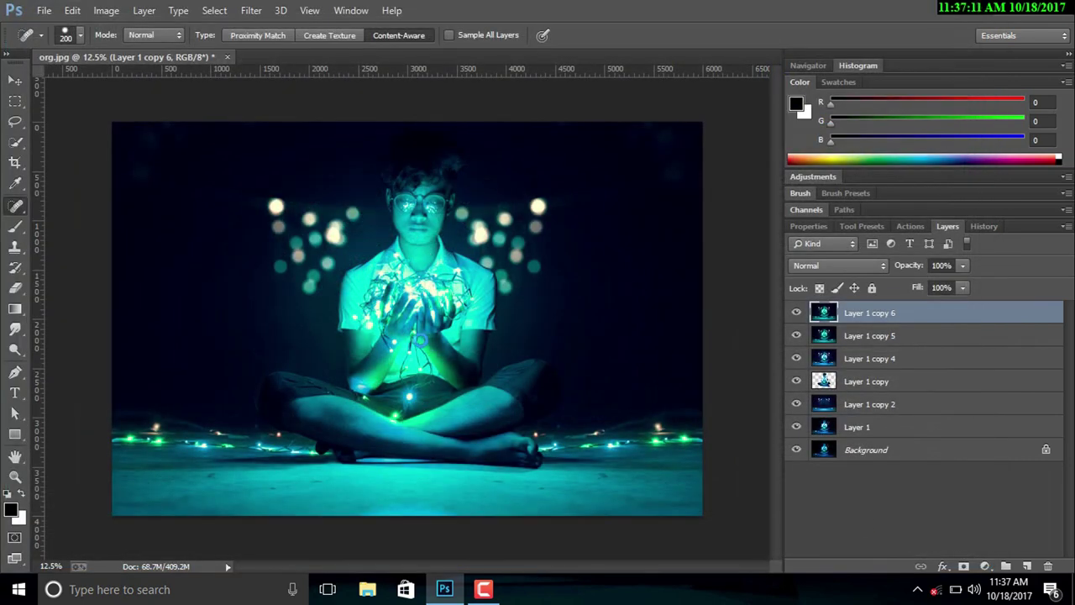